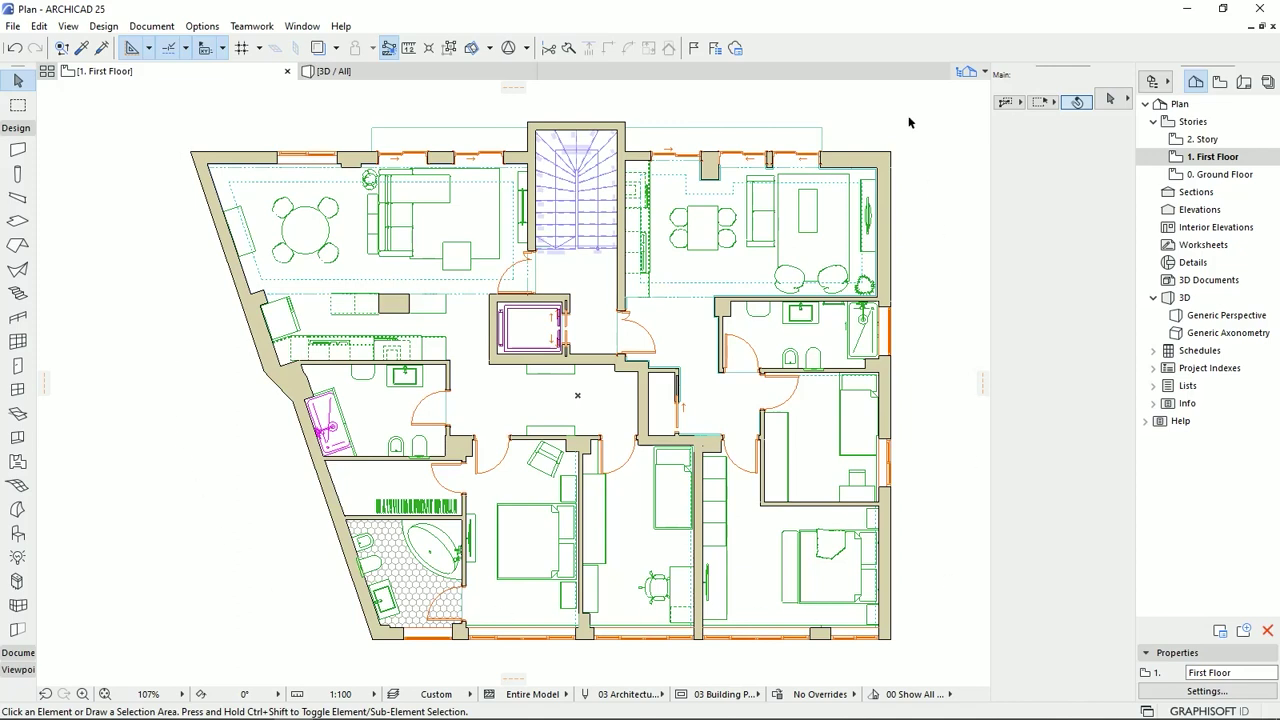
Select all elements on the 1. First Floor plan and copy them
{"action": "left_click", "coordinate": [380, 72]}
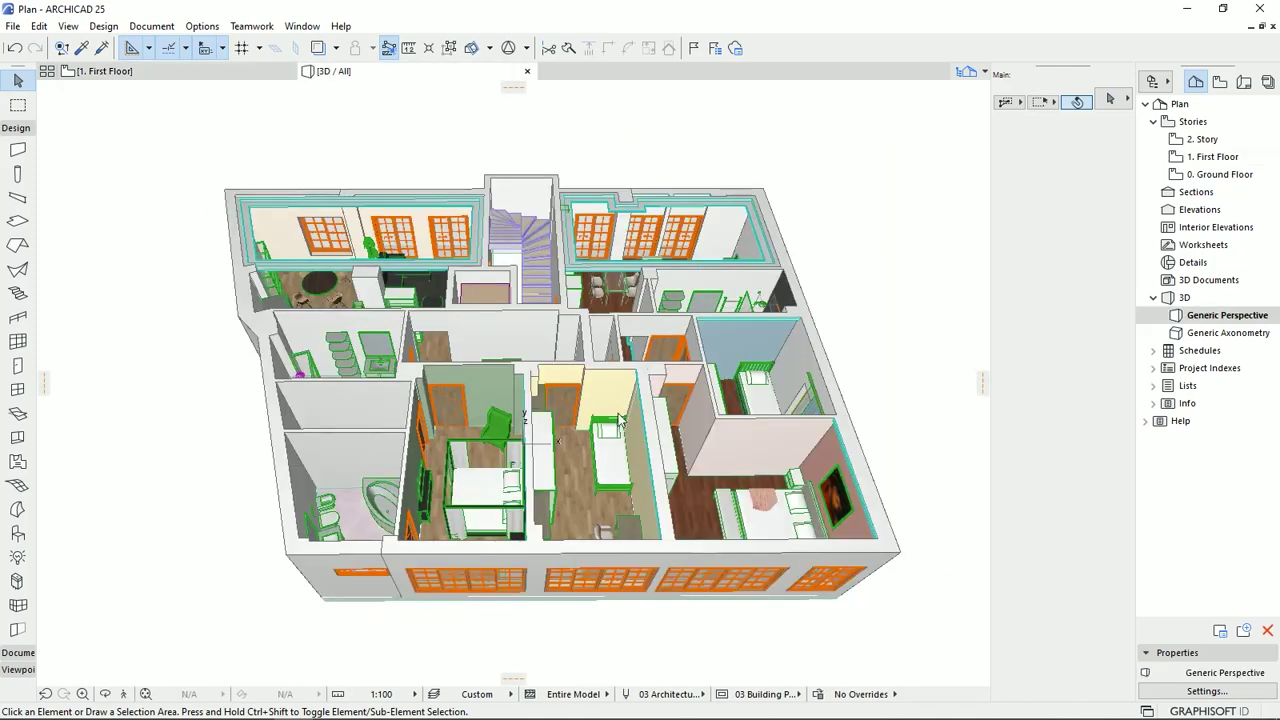
{"action": "middle_click_drag", "start_coordinate": [616, 456], "coordinate": [539, 477], "text": "shift"}
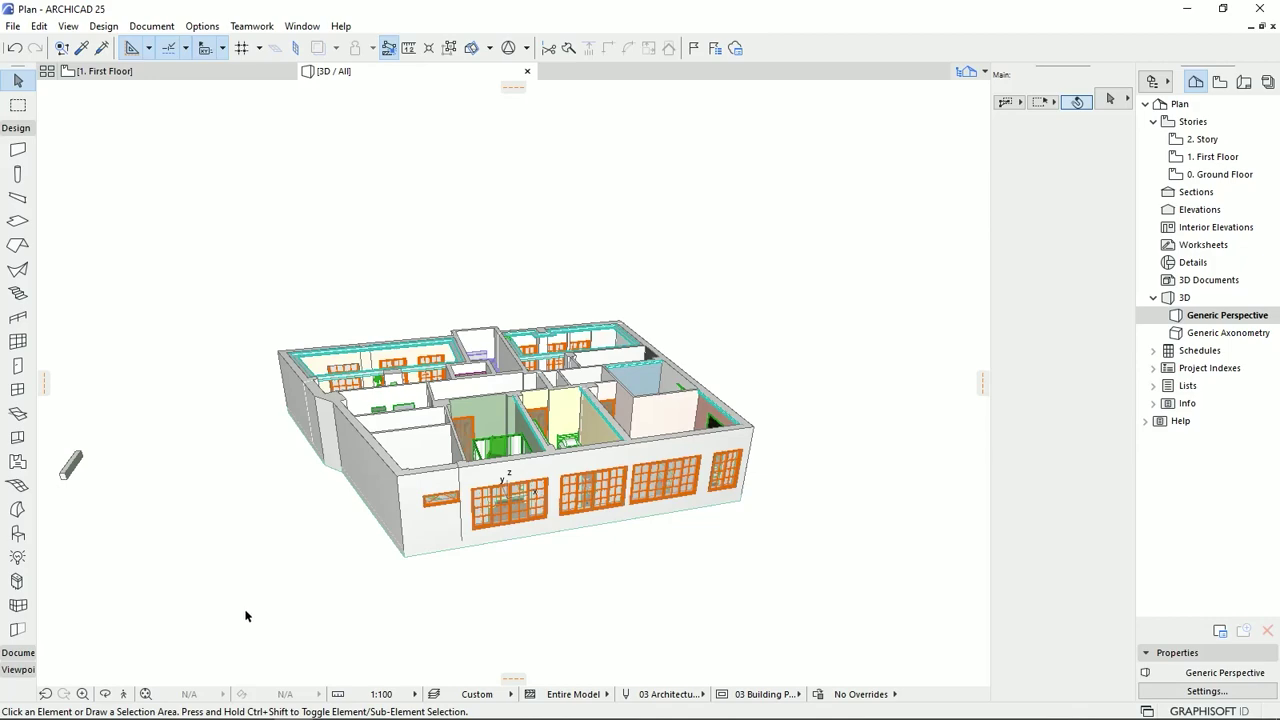
{"action": "left_click", "coordinate": [141, 75]}
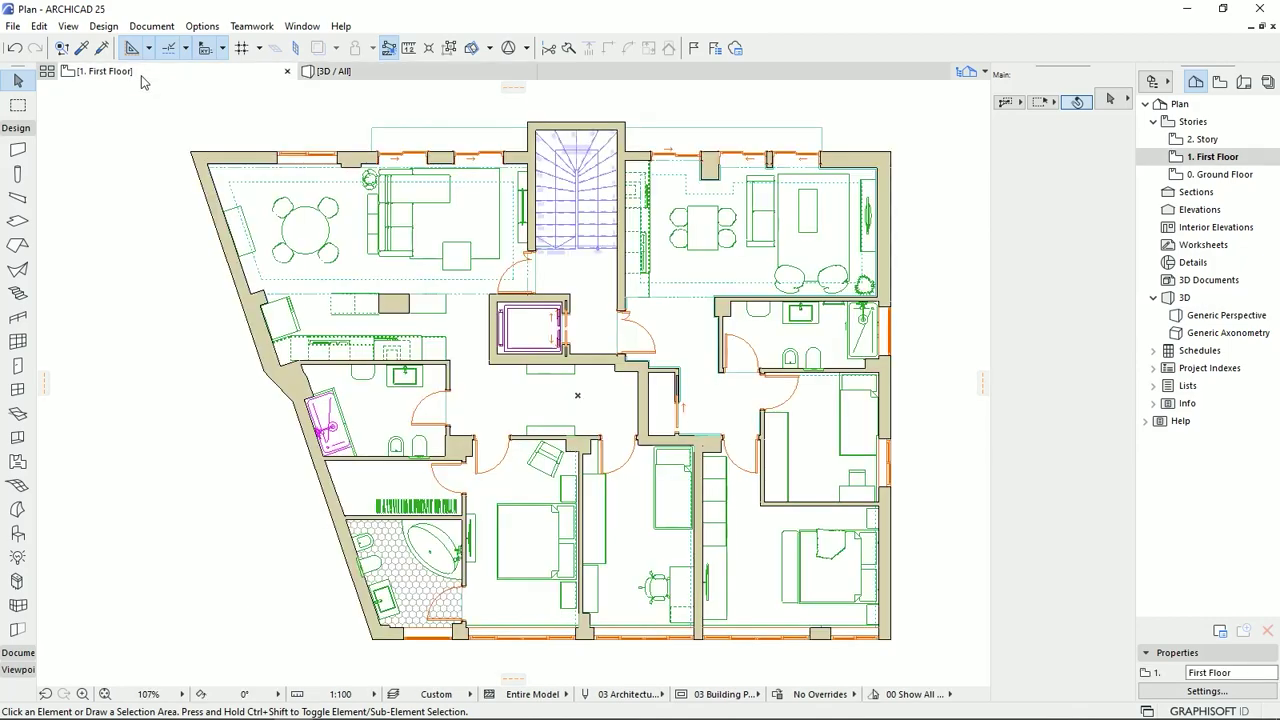
{"action": "scroll", "coordinate": [198, 170], "scroll_direction": "down", "scroll_amount": 3}
{"action": "left_click", "coordinate": [143, 106]}
{"action": "left_click", "coordinate": [664, 481]}
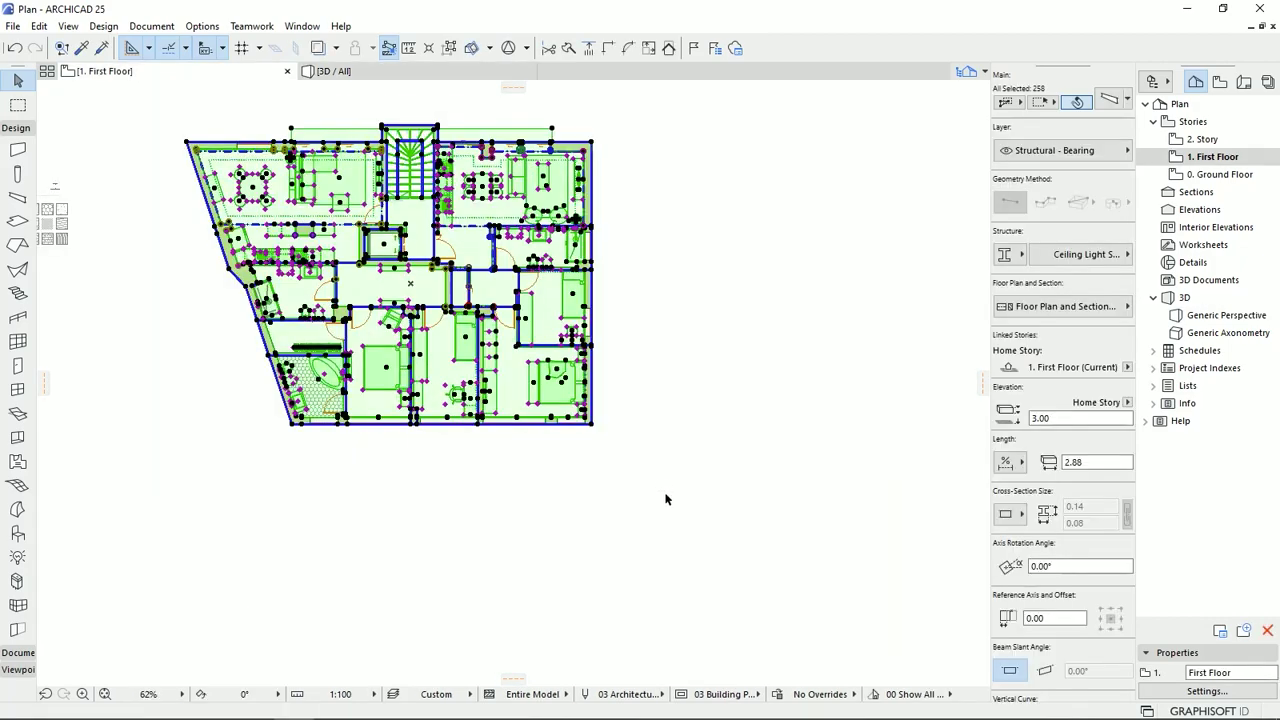
{"action": "middle_click_drag", "start_coordinate": [713, 296], "coordinate": [749, 354]}
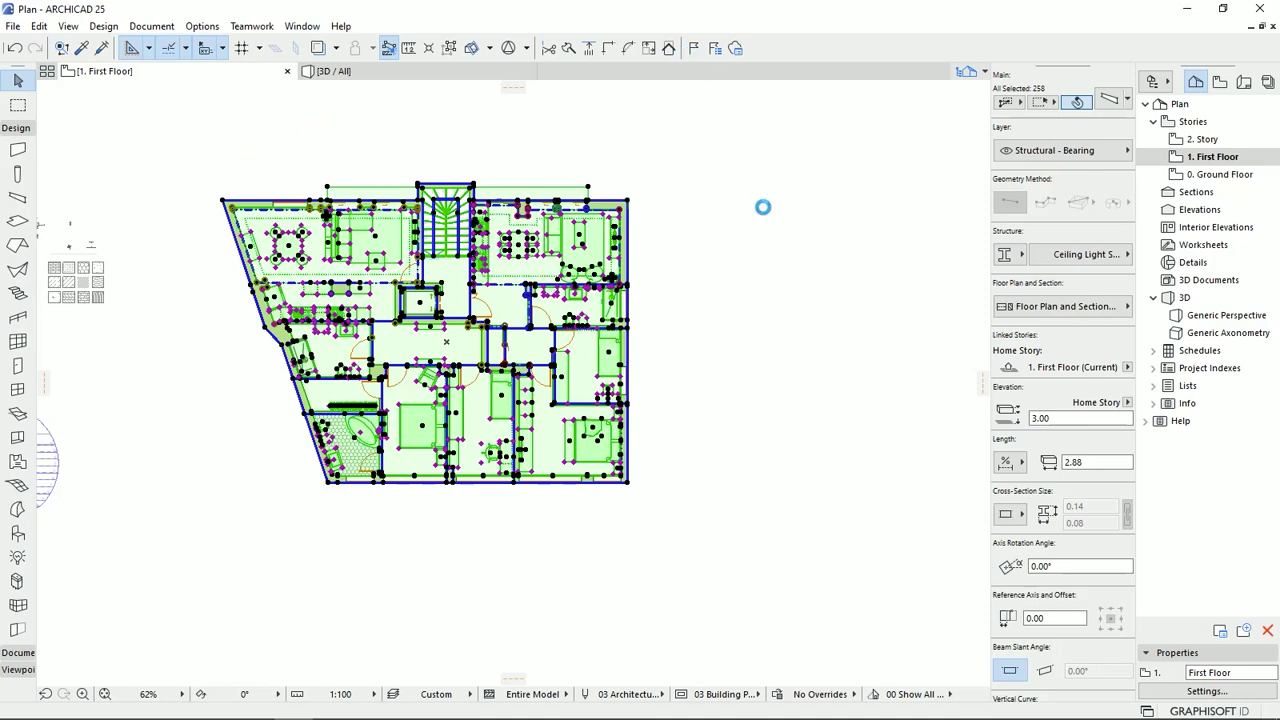
Paste the copied first floor elements onto the 2. Story plan at their original position
{"action": "double_click", "coordinate": [1202, 142]}
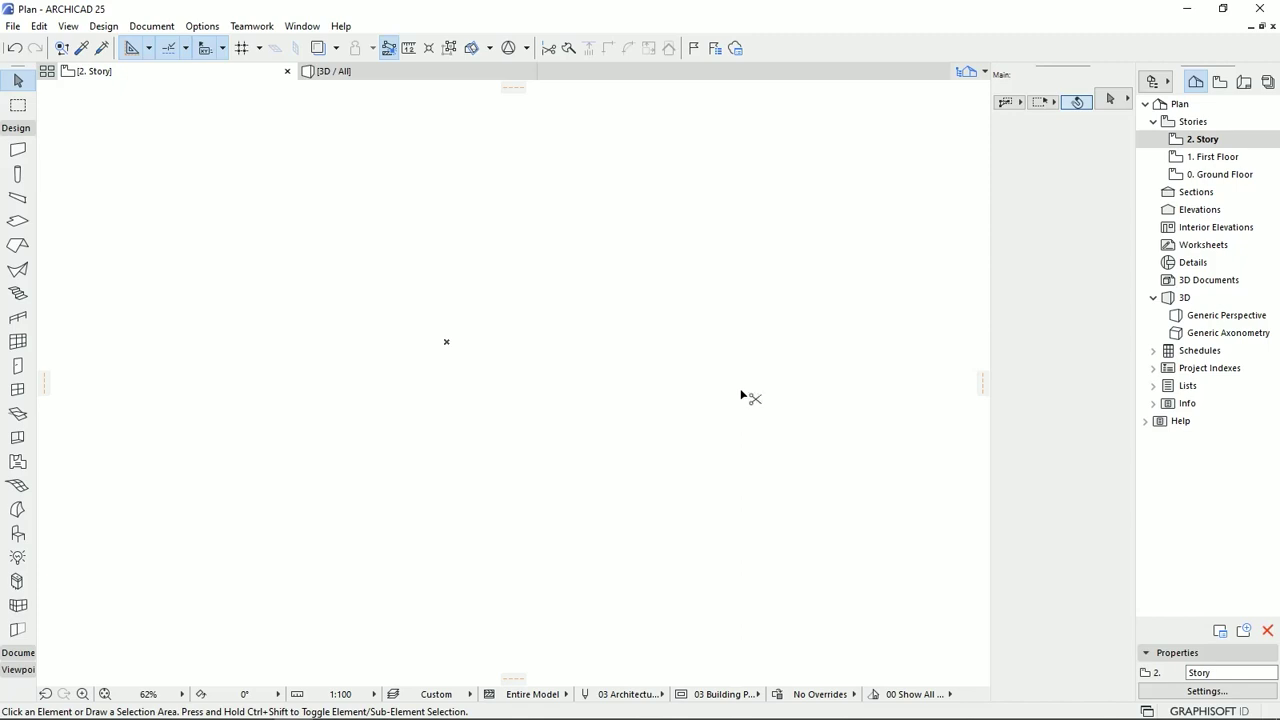
{"action": "key", "text": "ctrl+v"}
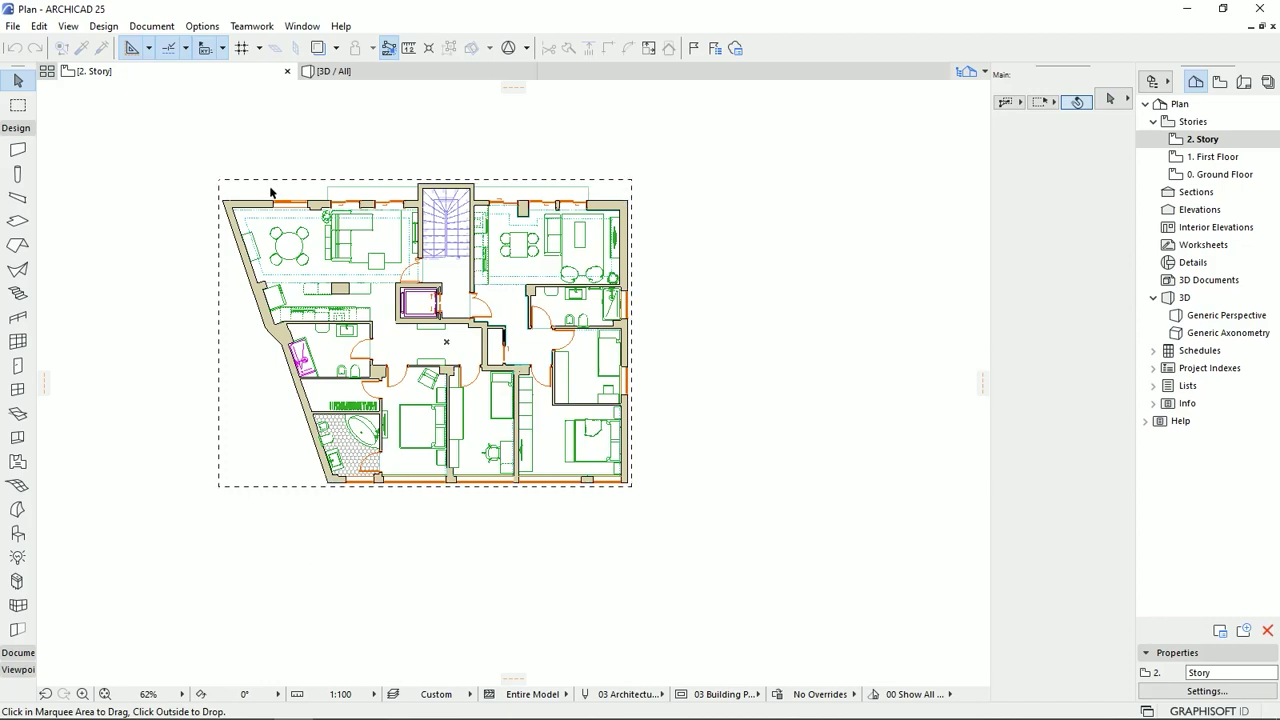
{"action": "right_click", "coordinate": [282, 406]}
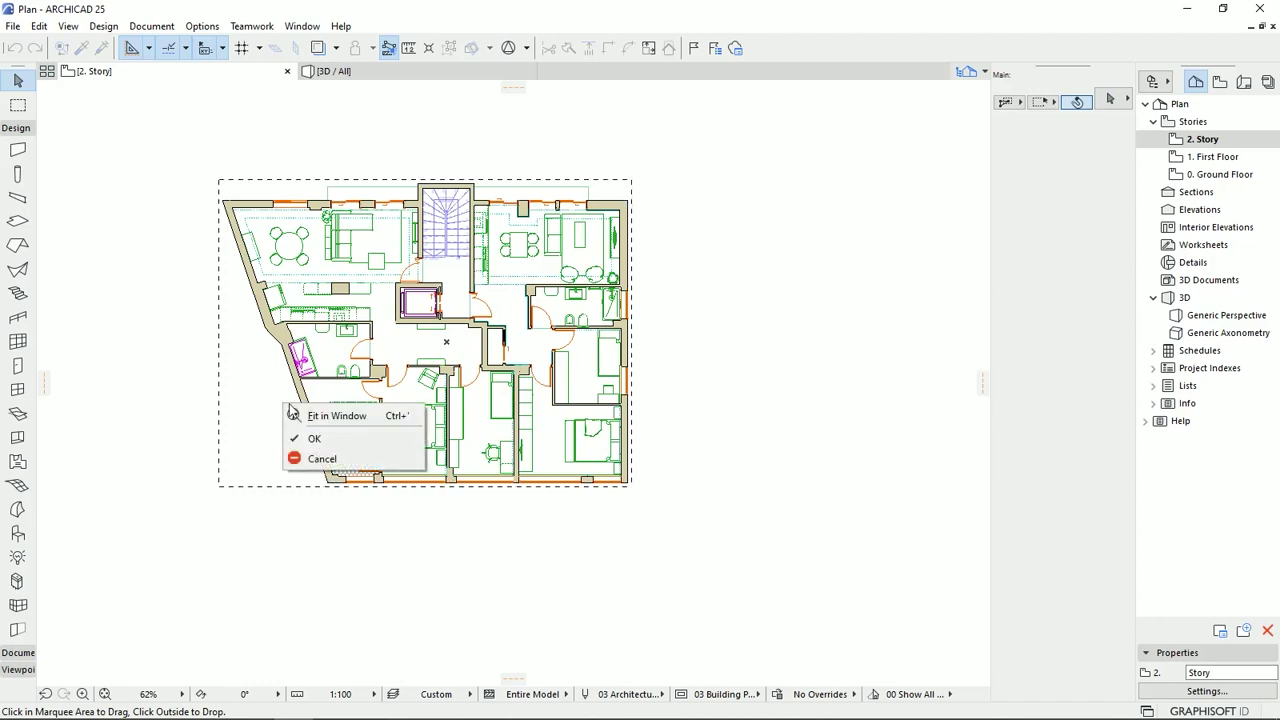
{"action": "left_click", "coordinate": [334, 444]}
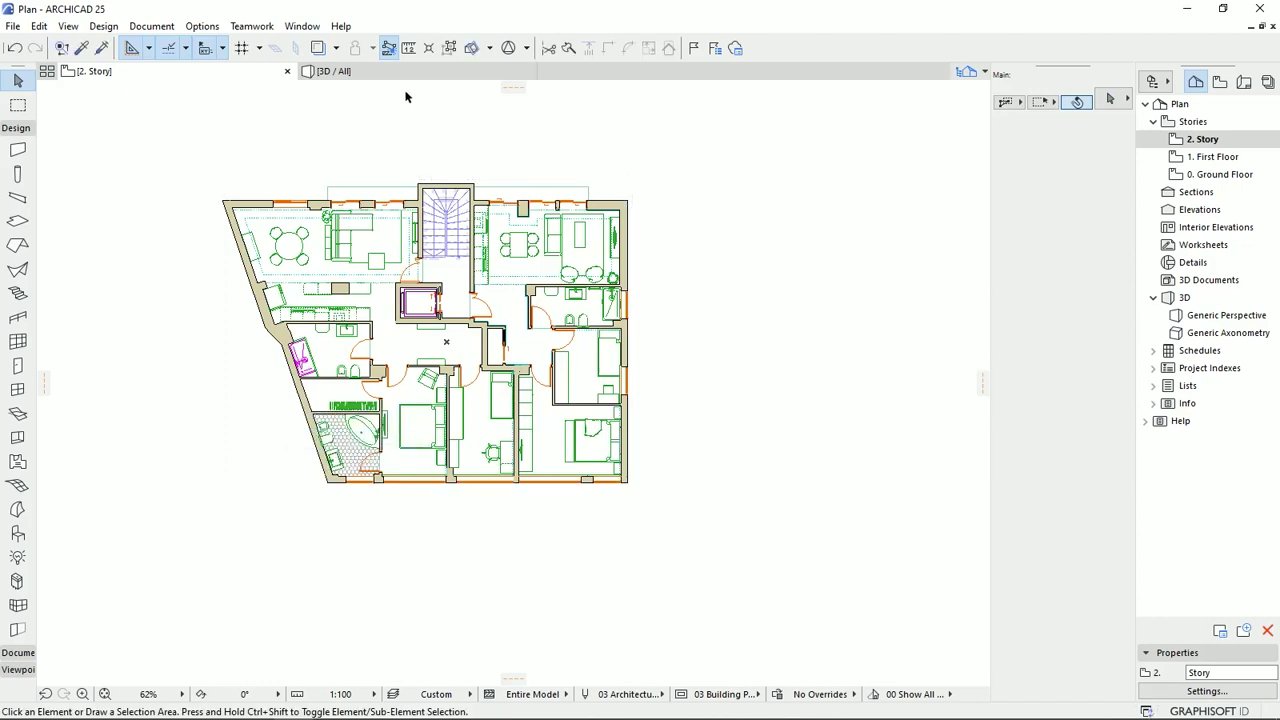
Examine the pasted upper storey in 3D from several angles, including the furnished rooms and the ceiling-level beam between the bedrooms
{"action": "left_click", "coordinate": [400, 74]}
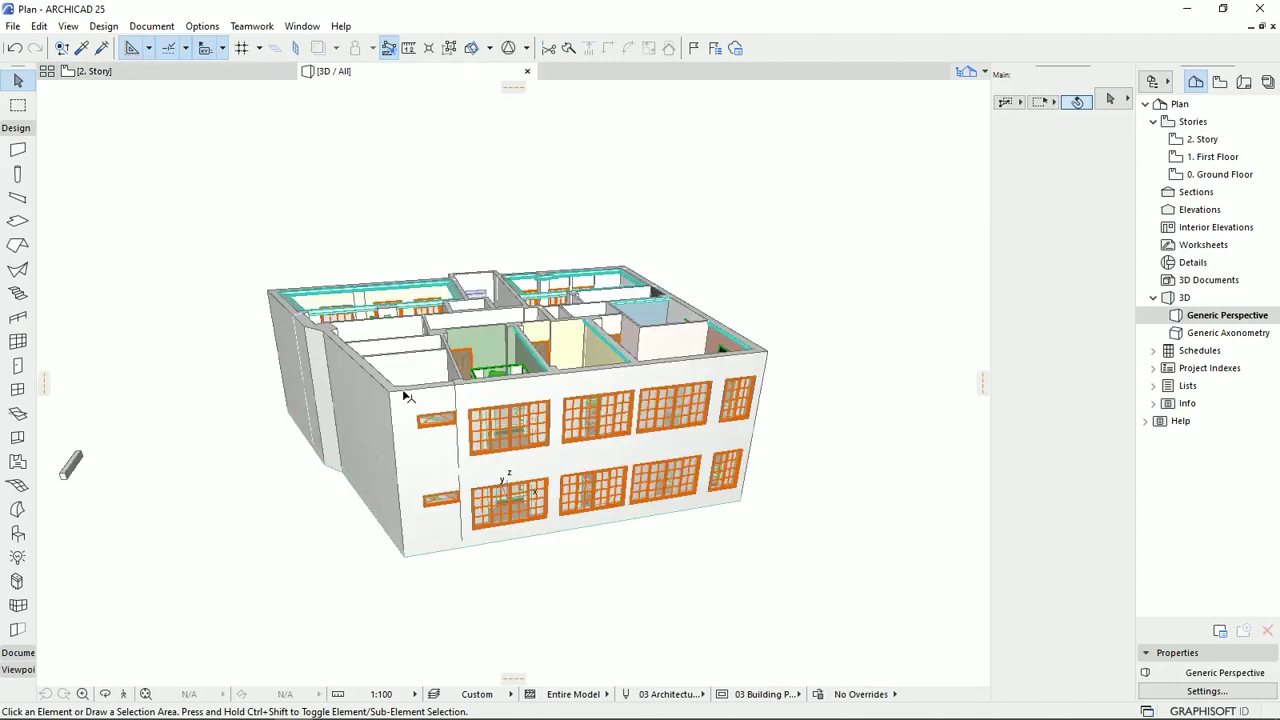
{"action": "middle_click_drag", "start_coordinate": [711, 560], "coordinate": [712, 574], "text": "shift"}
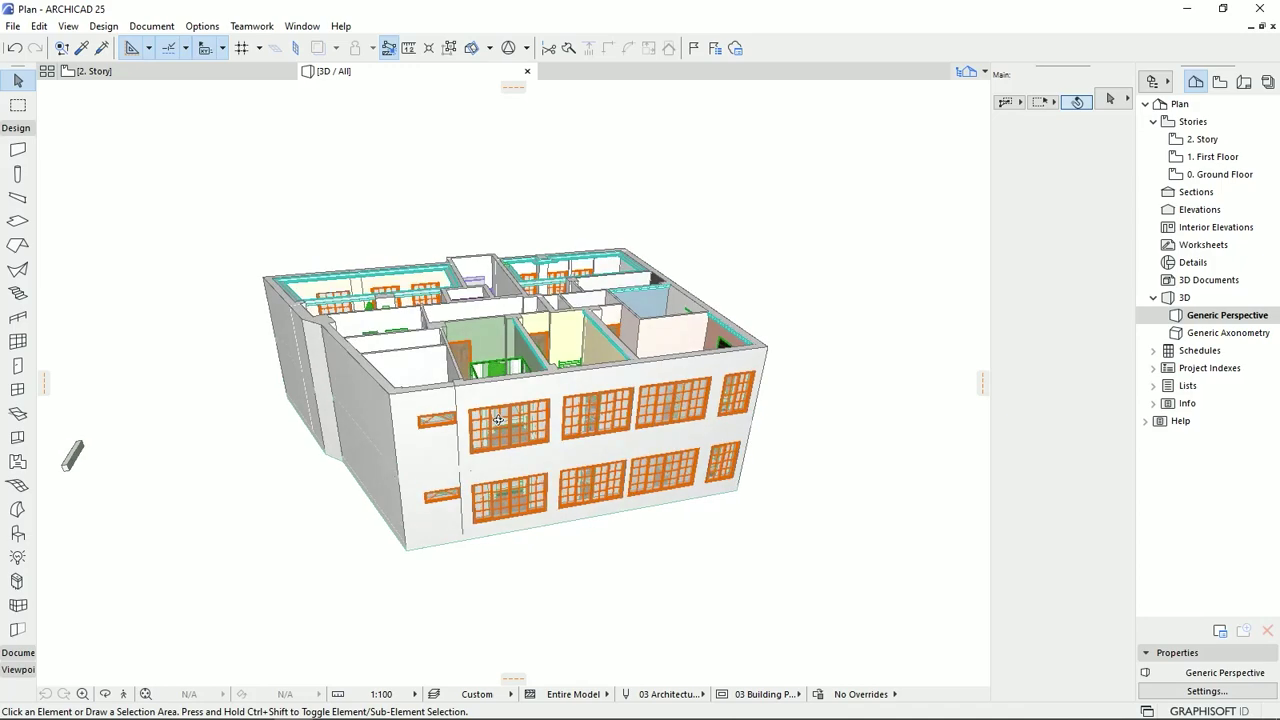
{"action": "scroll", "coordinate": [505, 408], "scroll_direction": "up", "scroll_amount": 6}
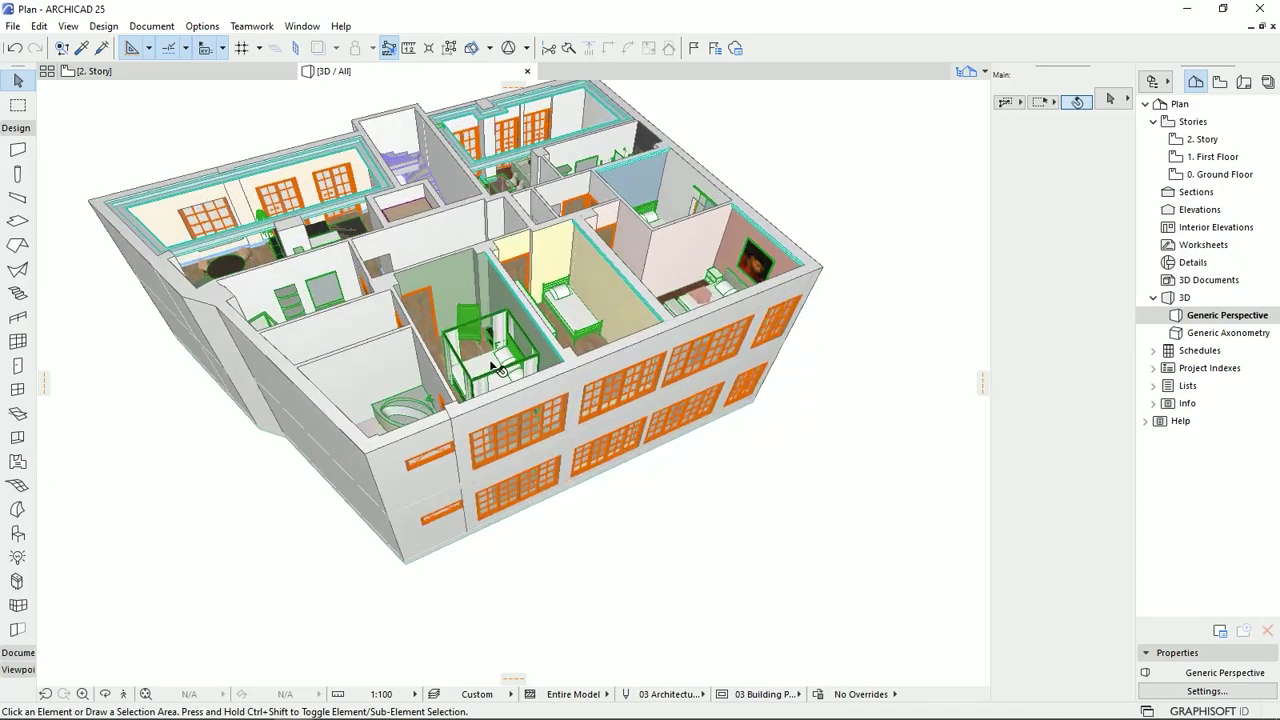
{"action": "middle_click_drag", "start_coordinate": [505, 370], "coordinate": [512, 194], "text": "shift"}
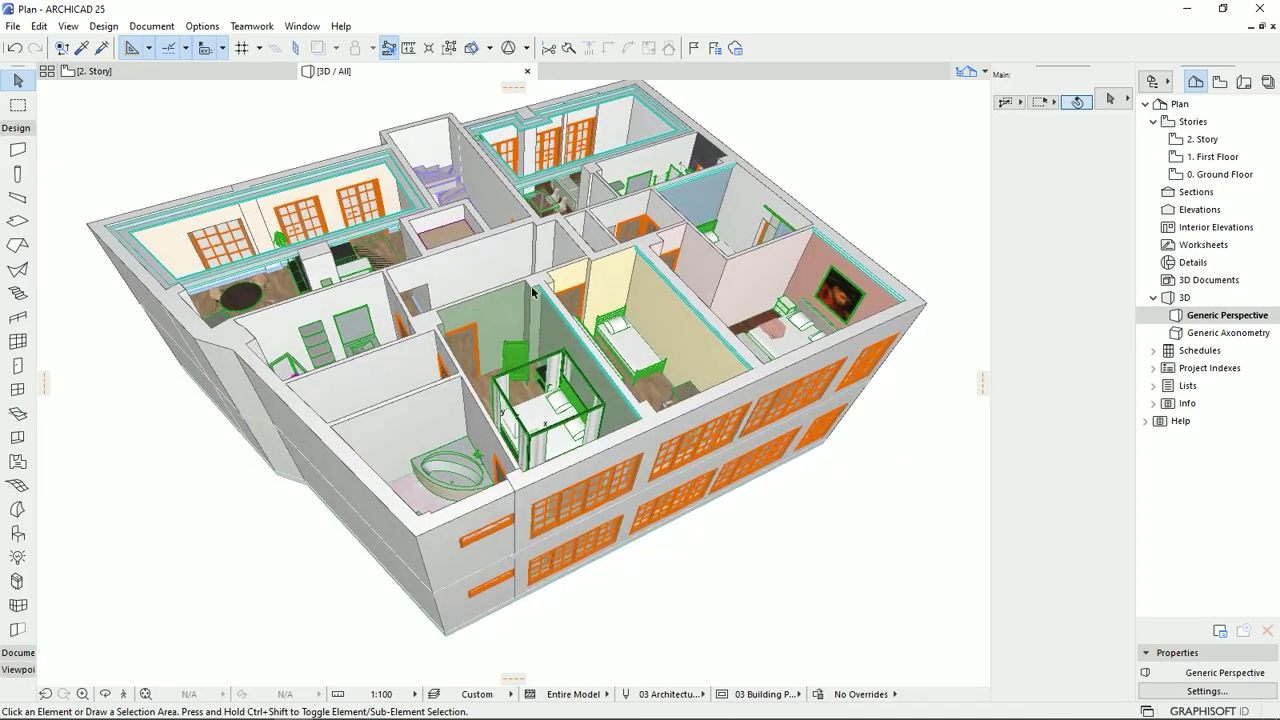
{"action": "middle_click_drag", "start_coordinate": [440, 217], "coordinate": [555, 308], "text": "shift"}
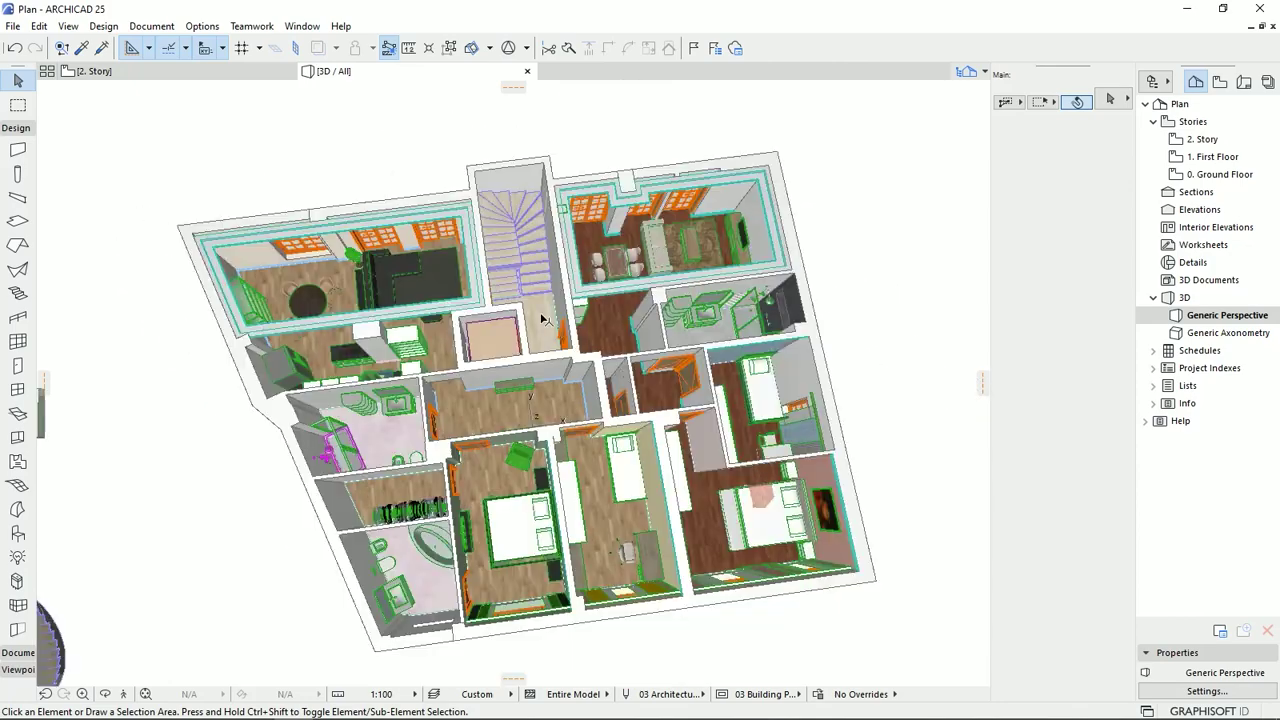
{"action": "middle_click_drag", "start_coordinate": [612, 497], "coordinate": [628, 378], "text": "shift"}
{"action": "scroll", "coordinate": [649, 397], "scroll_direction": "up", "scroll_amount": 2}
{"action": "left_click", "coordinate": [652, 408]}
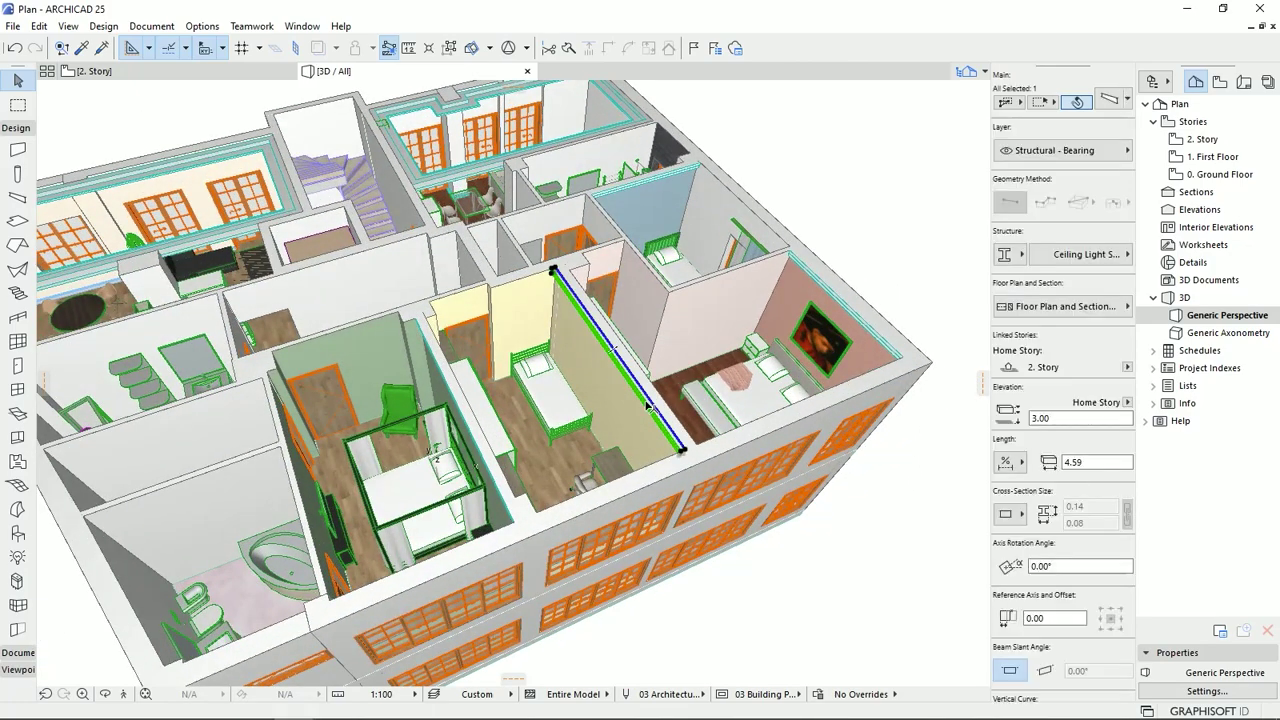
{"action": "middle_click_drag", "start_coordinate": [402, 396], "coordinate": [604, 520]}
{"action": "middle_click_drag", "start_coordinate": [718, 430], "coordinate": [569, 314]}
{"action": "scroll", "coordinate": [590, 280], "scroll_direction": "down", "scroll_amount": 1}
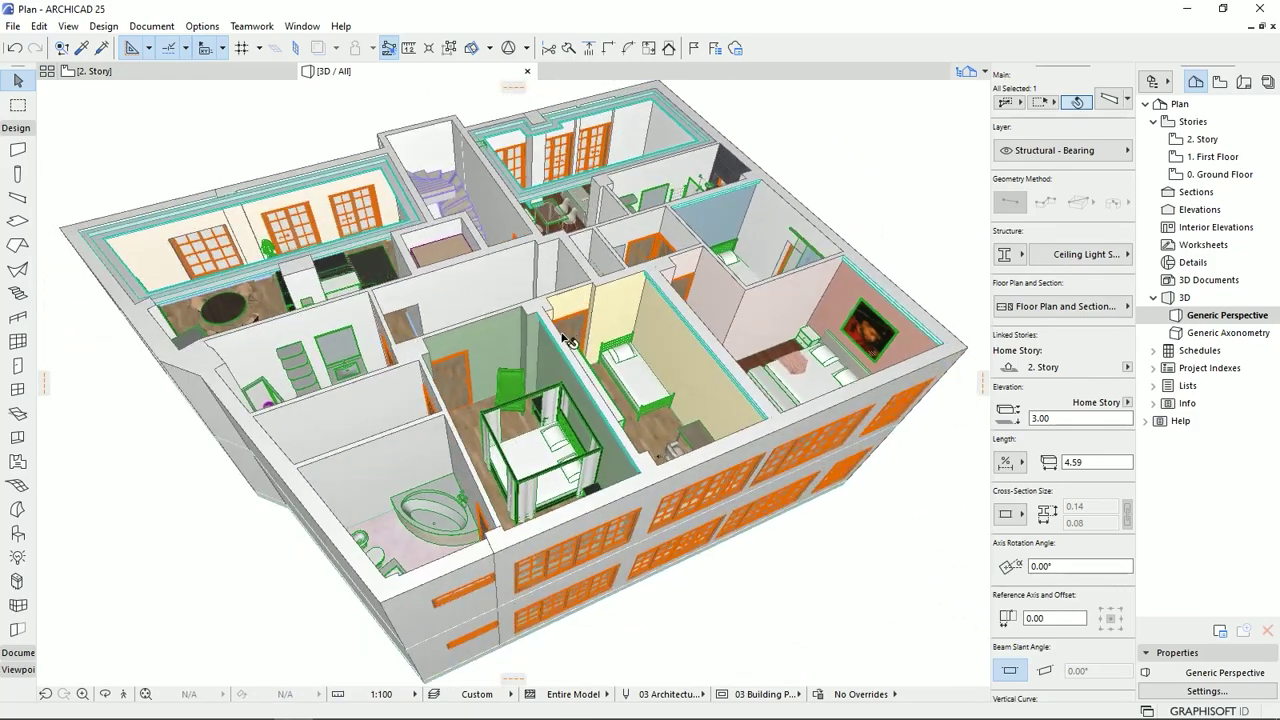
{"action": "middle_click_drag", "start_coordinate": [588, 466], "coordinate": [578, 391]}
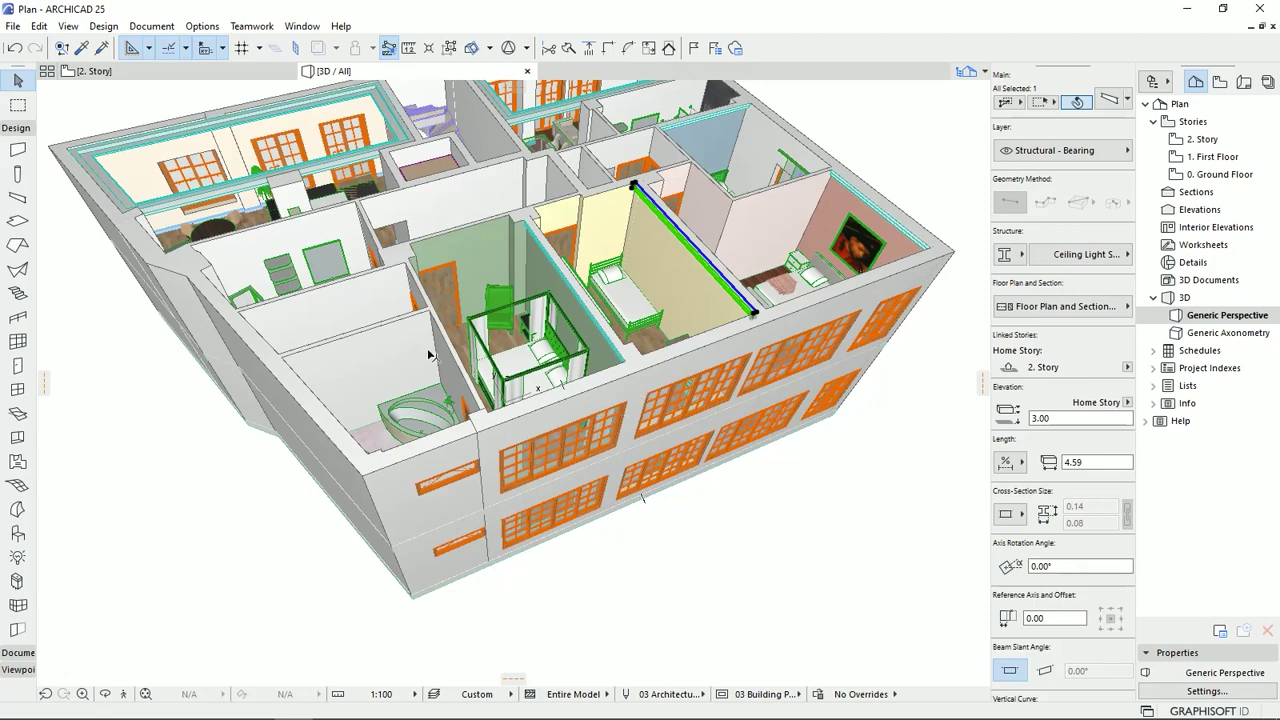
Undo the paste of all first floor elements on the 2. Story plan
{"action": "left_click", "coordinate": [197, 70]}
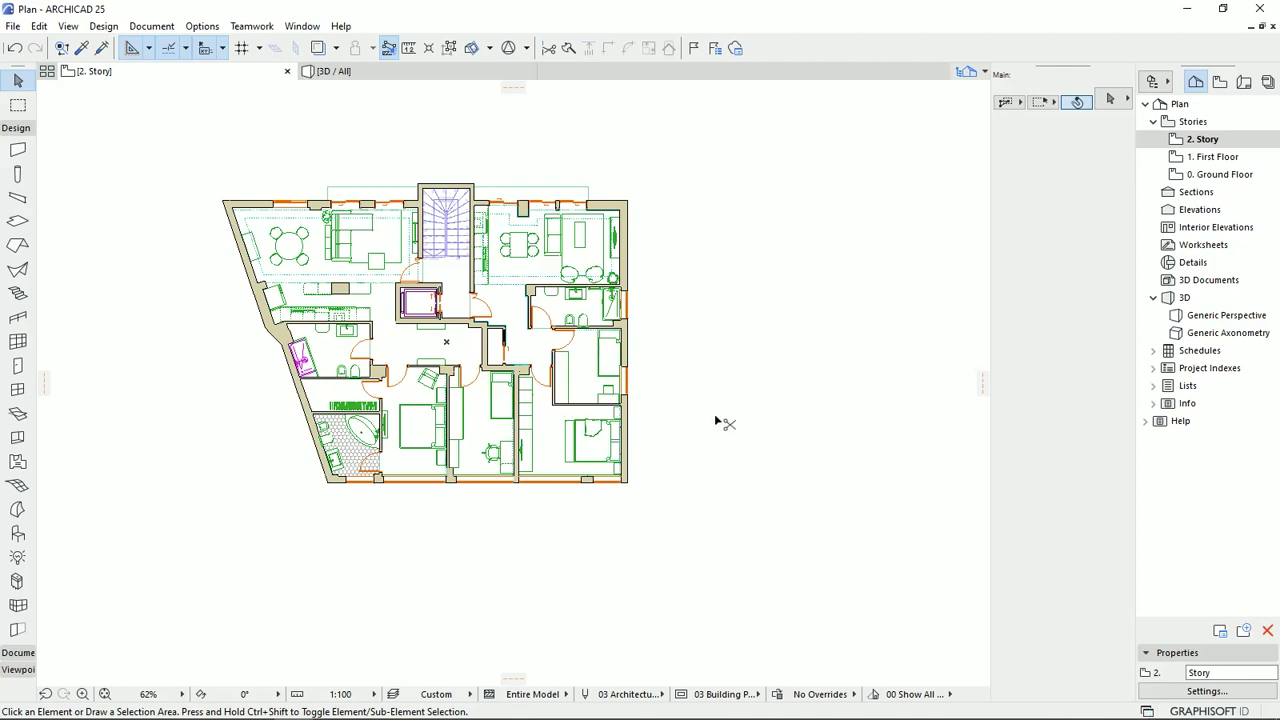
{"action": "key", "text": "ctrl+z"}
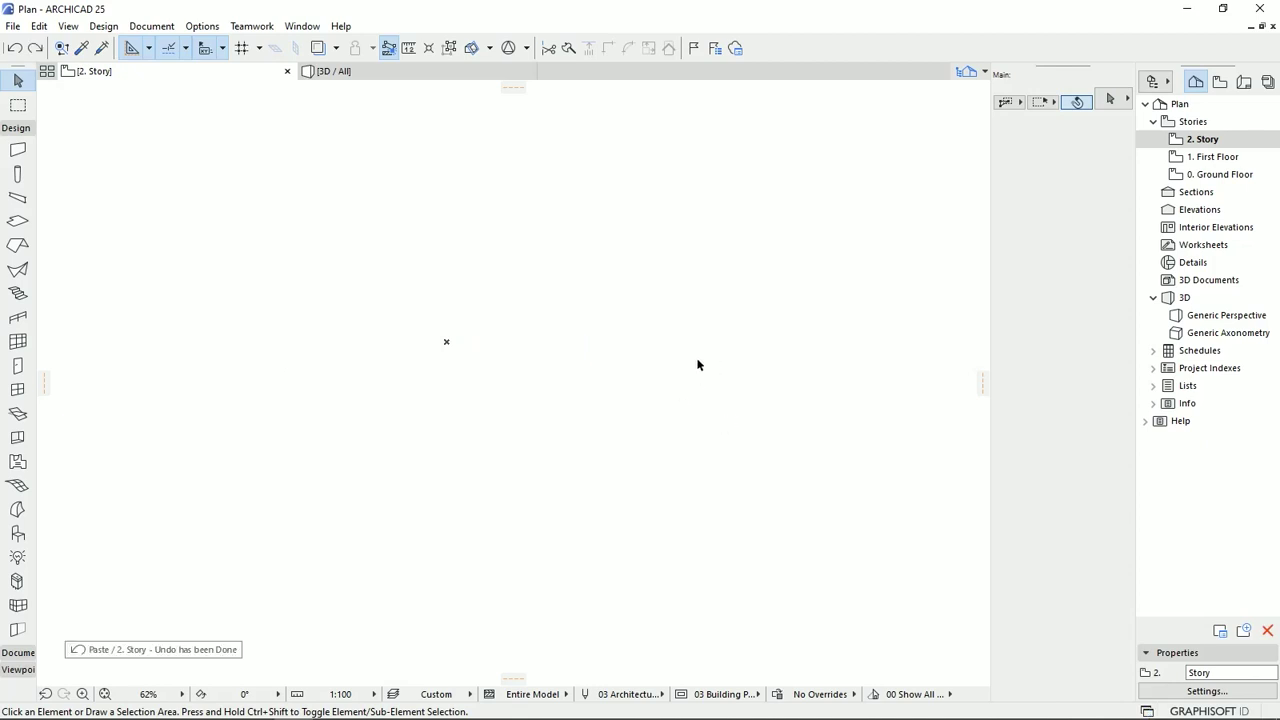
Draw a rectangular marquee around the entire apartment plan on 1. First Floor
{"action": "left_click", "coordinate": [1210, 158]}
{"action": "double_click", "coordinate": [1207, 163]}
{"action": "middle_click_drag", "start_coordinate": [407, 356], "coordinate": [461, 441]}
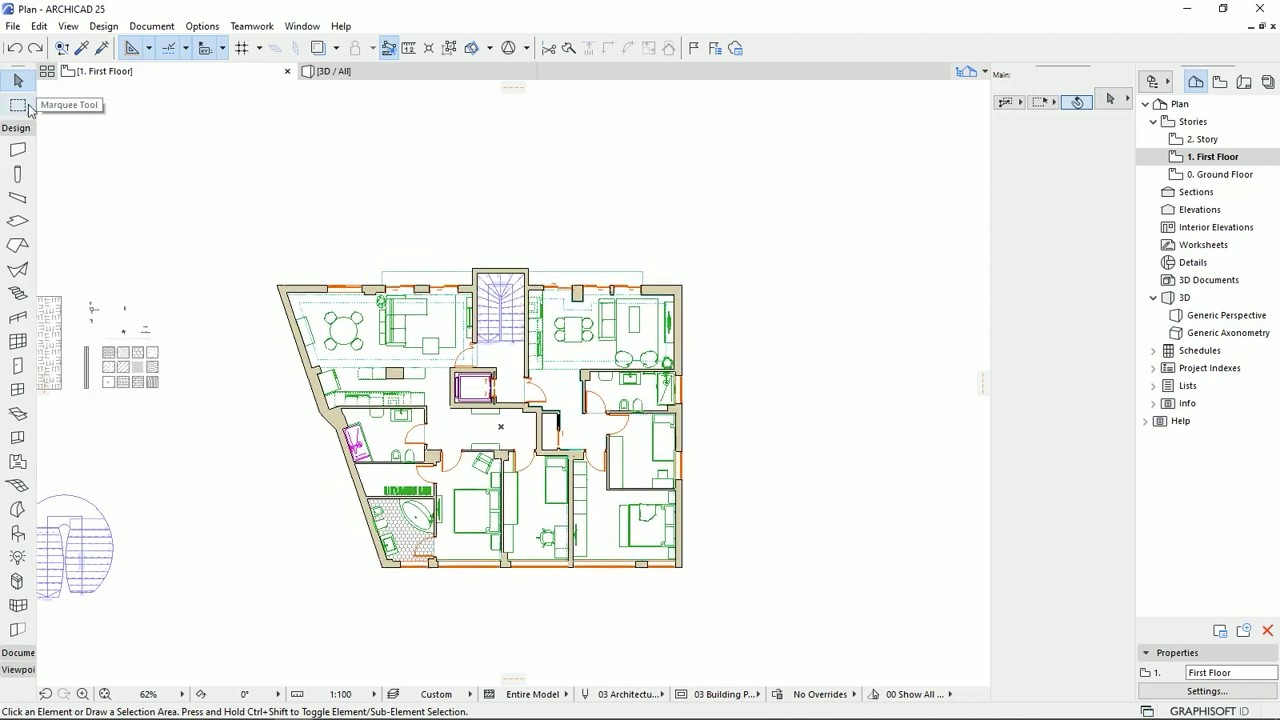
{"action": "left_click", "coordinate": [18, 104]}
{"action": "left_click", "coordinate": [256, 244]}
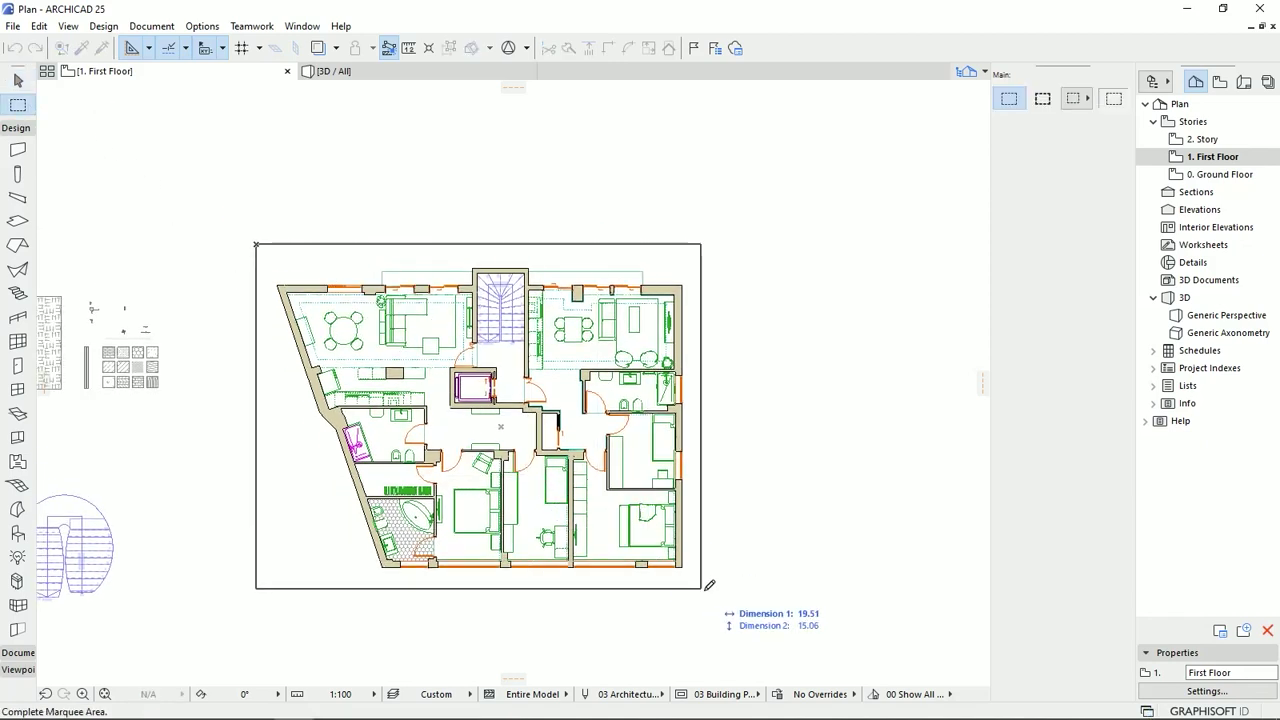
{"action": "left_click", "coordinate": [721, 621]}
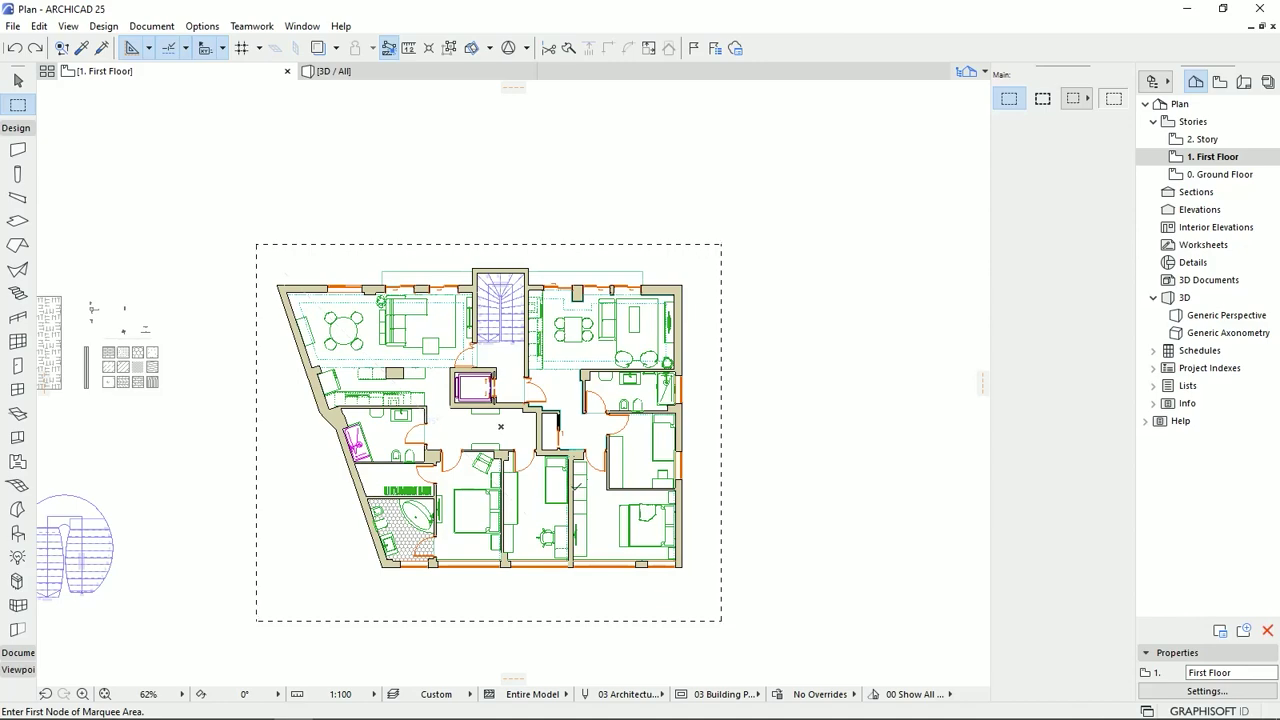
Select all walls, slabs and the stair inside the first floor marquee and copy them
{"action": "scroll", "coordinate": [465, 488], "scroll_direction": "up", "scroll_amount": 3}
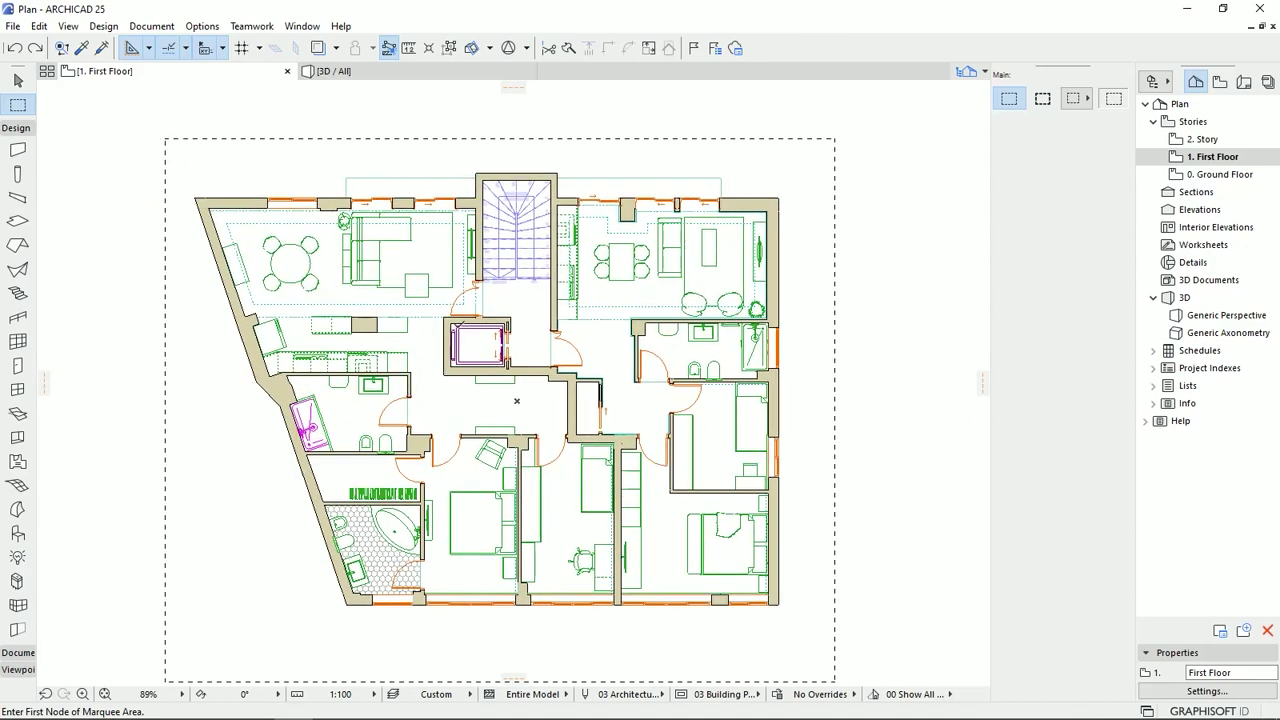
{"action": "left_click", "coordinate": [28, 152]}
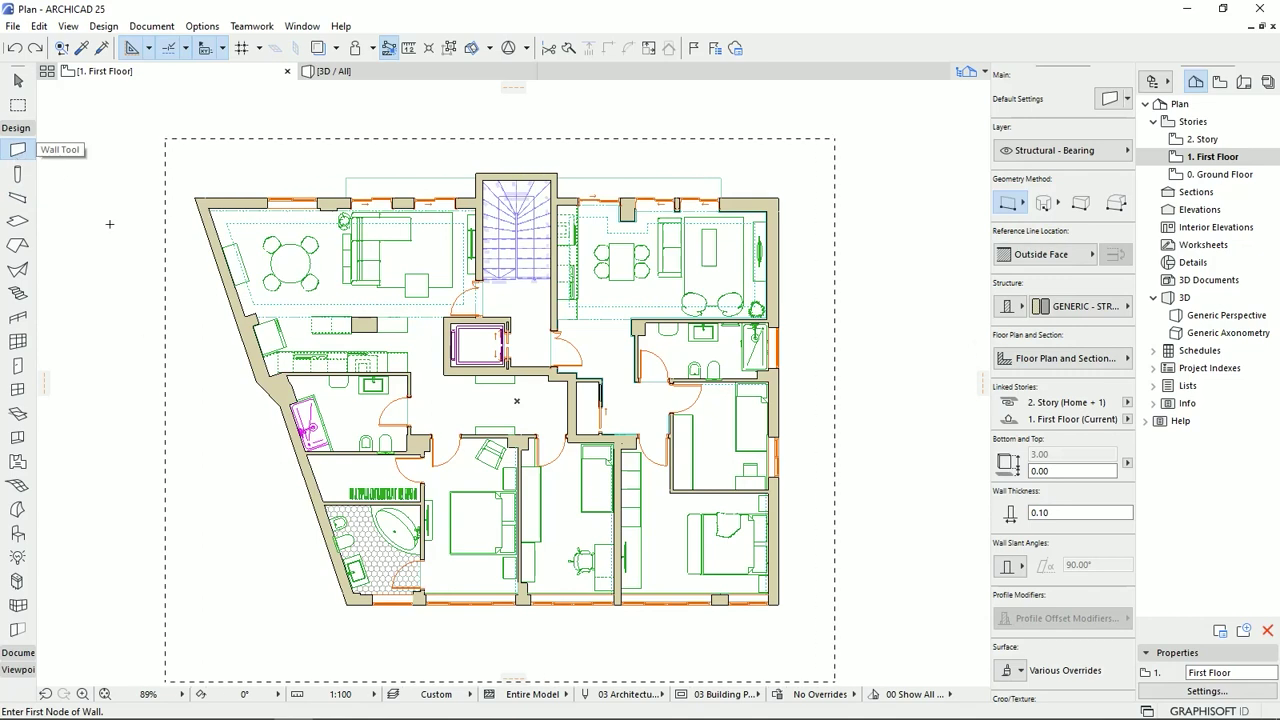
{"action": "key", "text": "ctrl+a"}
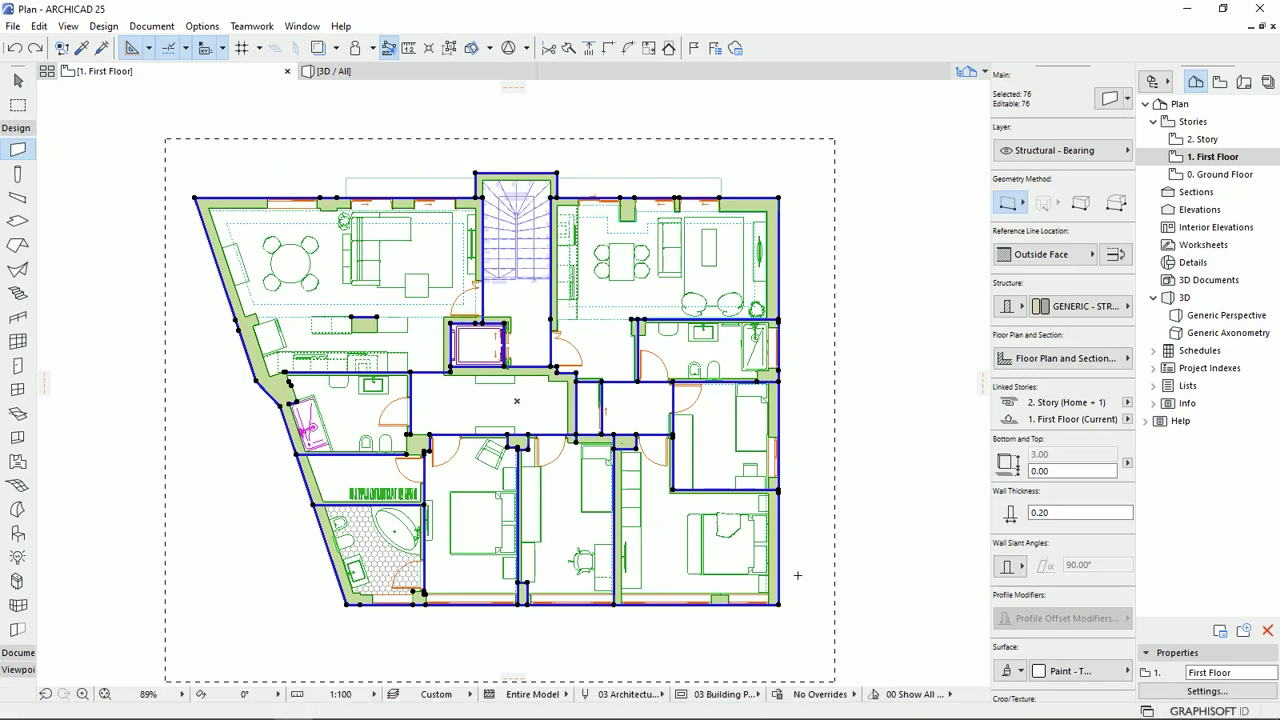
{"action": "left_click", "coordinate": [17, 221]}
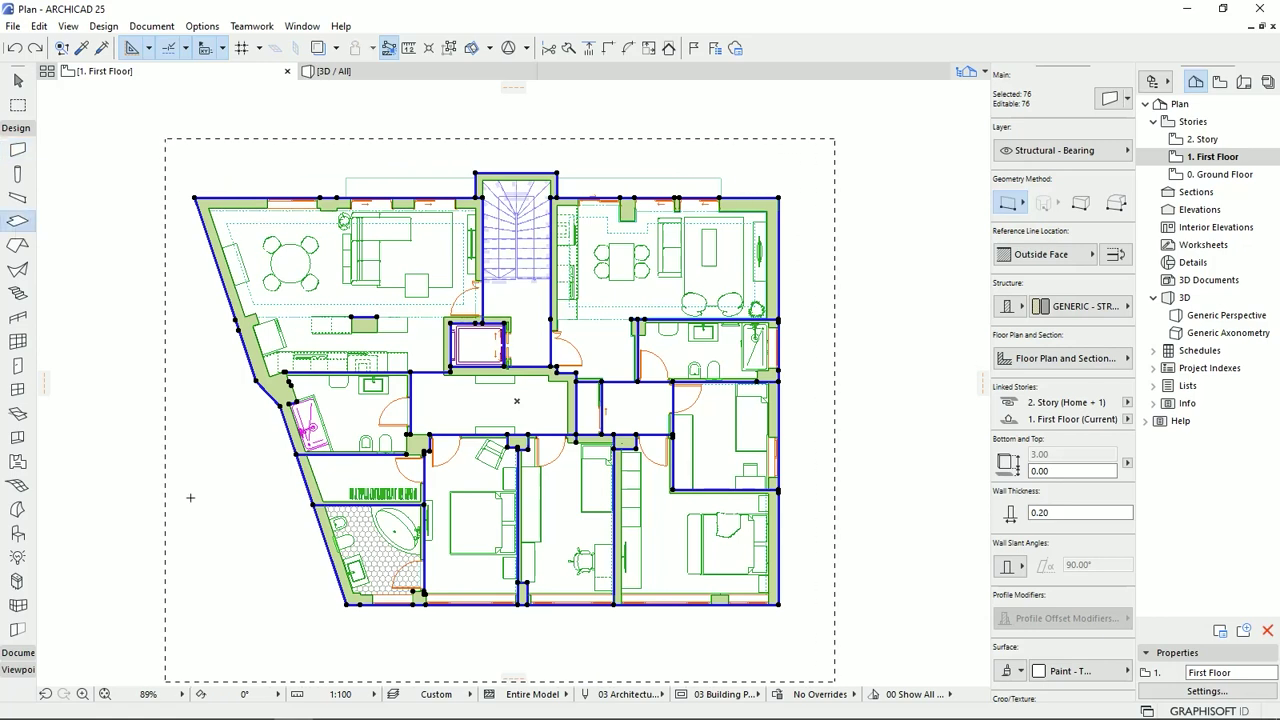
{"action": "key", "text": "ctrl+a"}
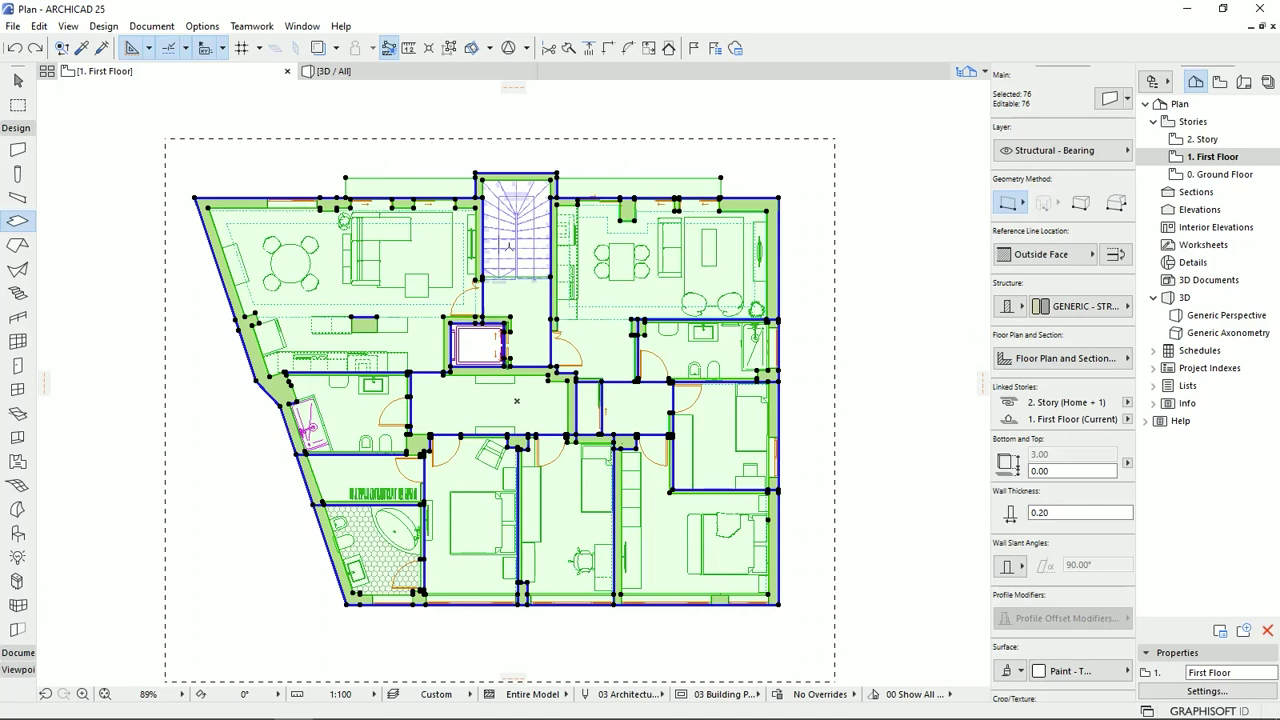
{"action": "left_click", "coordinate": [17, 293]}
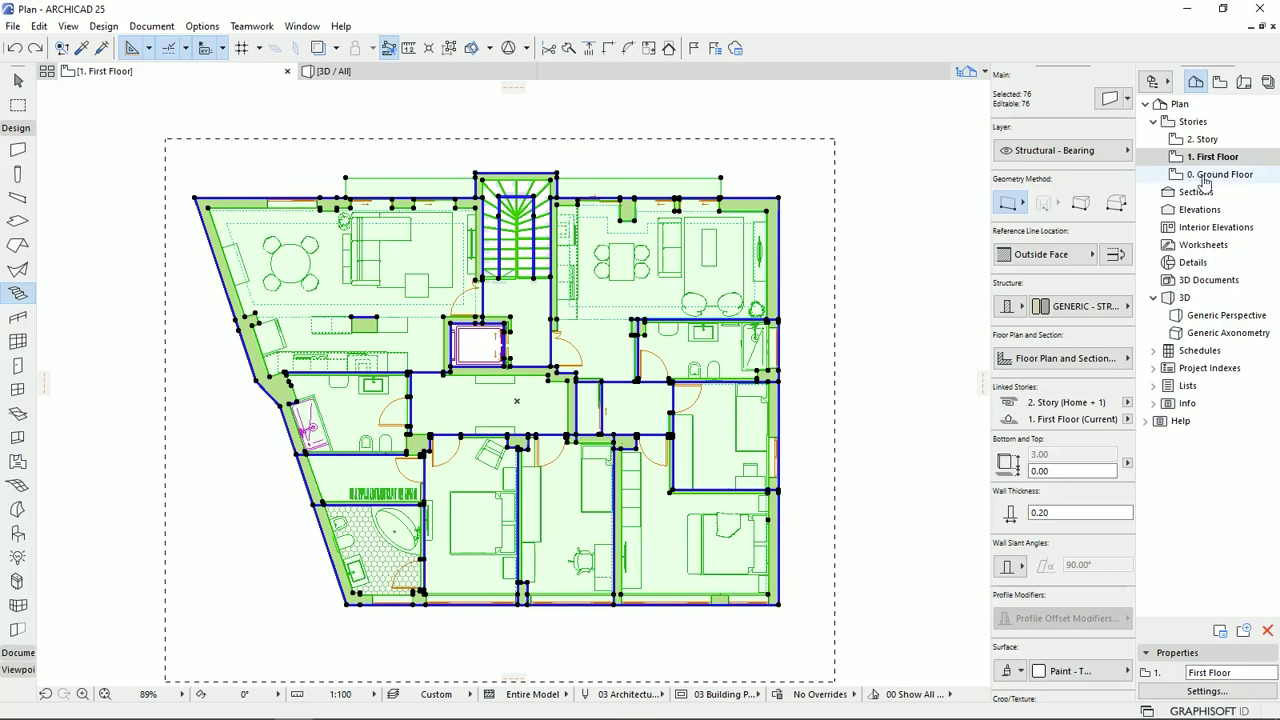
Paste the copied walls, slabs and stair onto the 2. Story plan at their original position
{"action": "double_click", "coordinate": [1200, 140]}
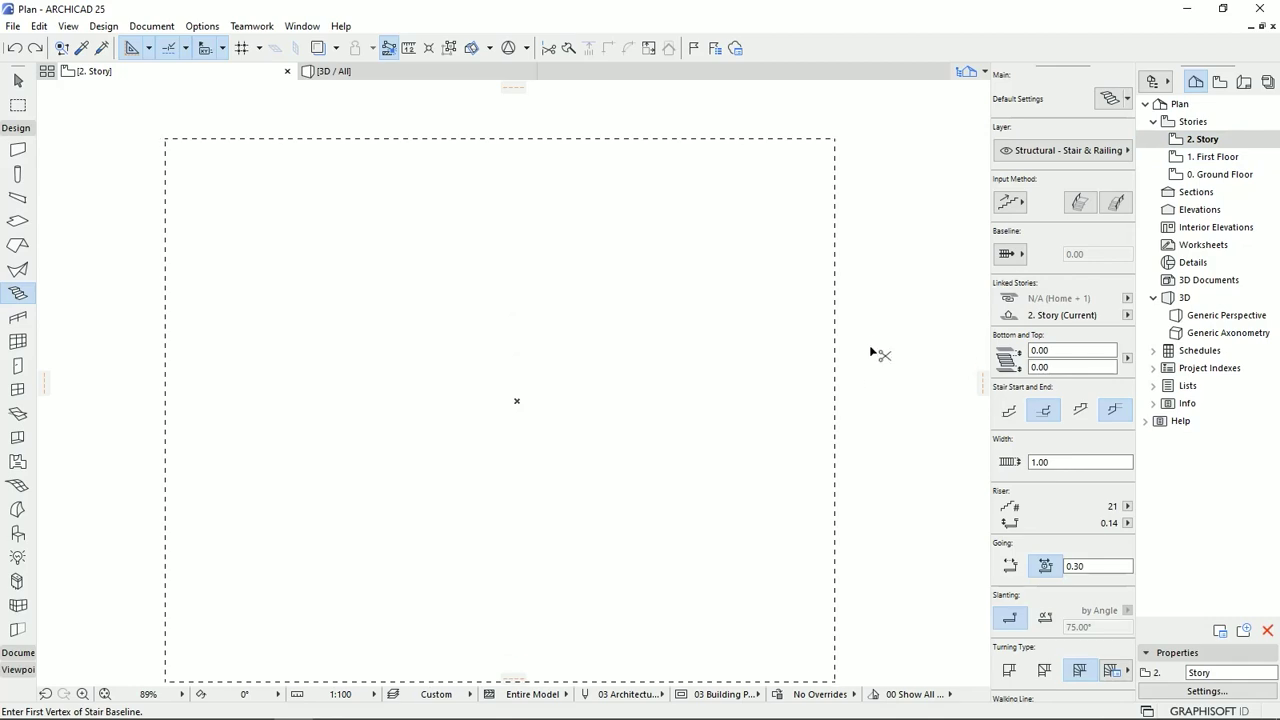
{"action": "key", "text": "ctrl+v"}
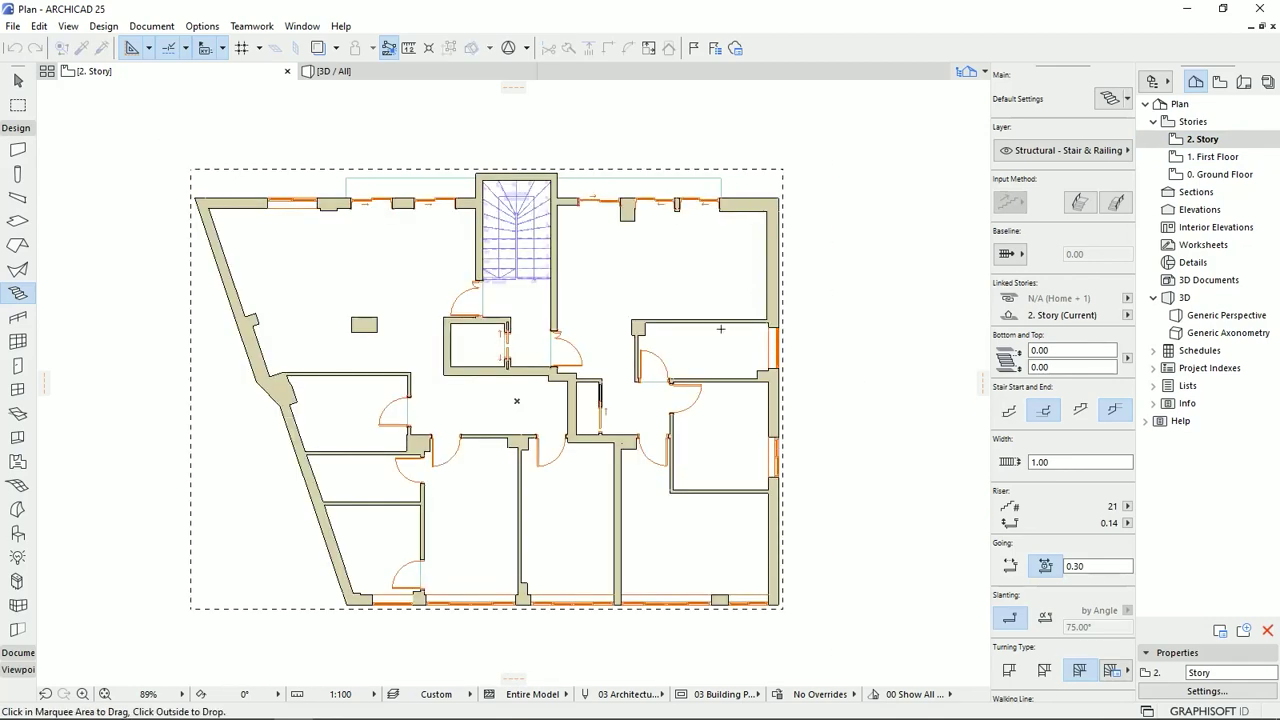
{"action": "right_click", "coordinate": [682, 259]}
{"action": "left_click", "coordinate": [715, 304]}
Inspect the rooms, floors, openings and stair of the pasted upper storey in 3D from different angles
{"action": "left_click", "coordinate": [393, 74]}
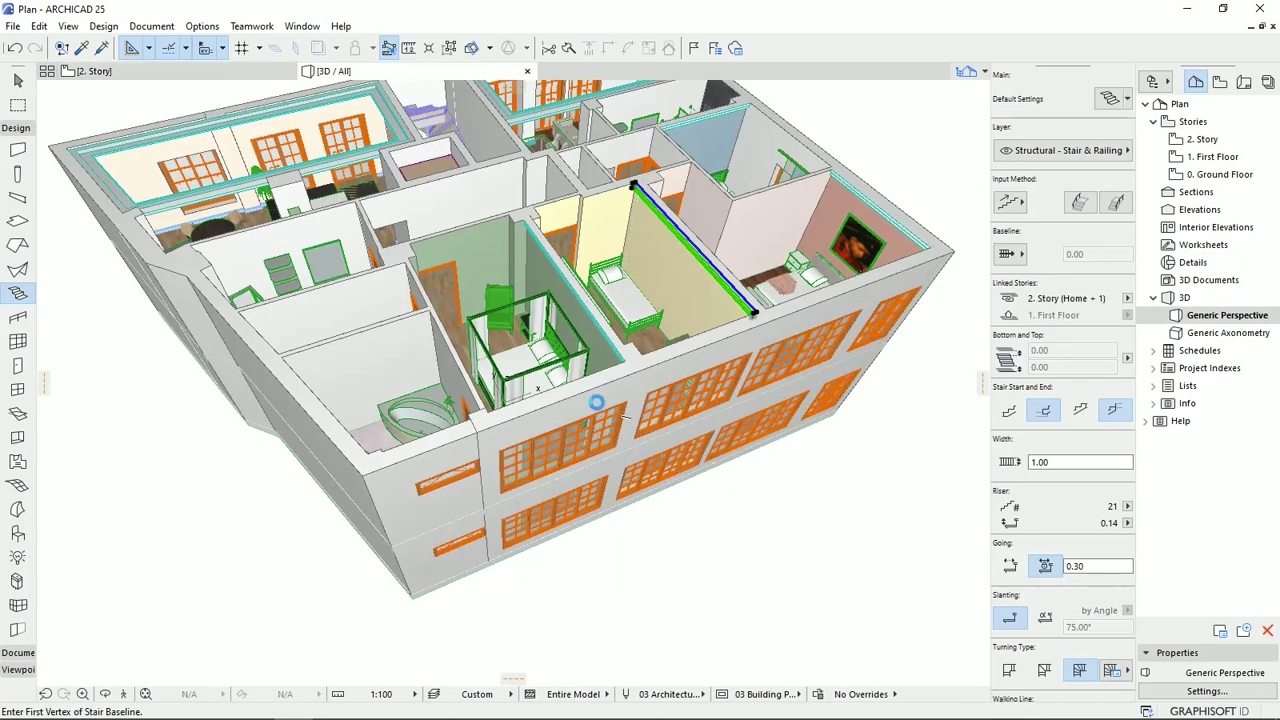
{"action": "middle_click_drag", "start_coordinate": [567, 345], "coordinate": [608, 463]}
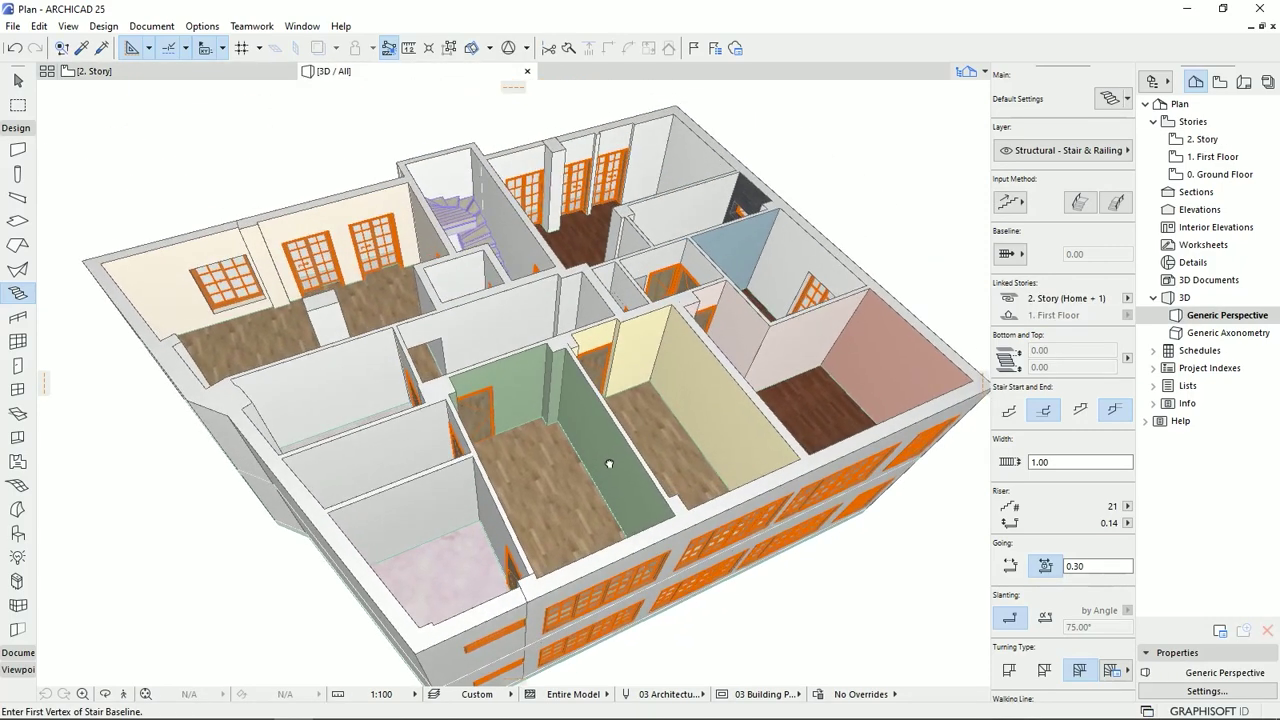
{"action": "middle_click_drag", "start_coordinate": [528, 404], "coordinate": [767, 421], "text": "shift"}
{"action": "middle_click_drag", "start_coordinate": [349, 389], "coordinate": [444, 337]}
{"action": "scroll", "coordinate": [444, 337], "scroll_direction": "up", "scroll_amount": 3}
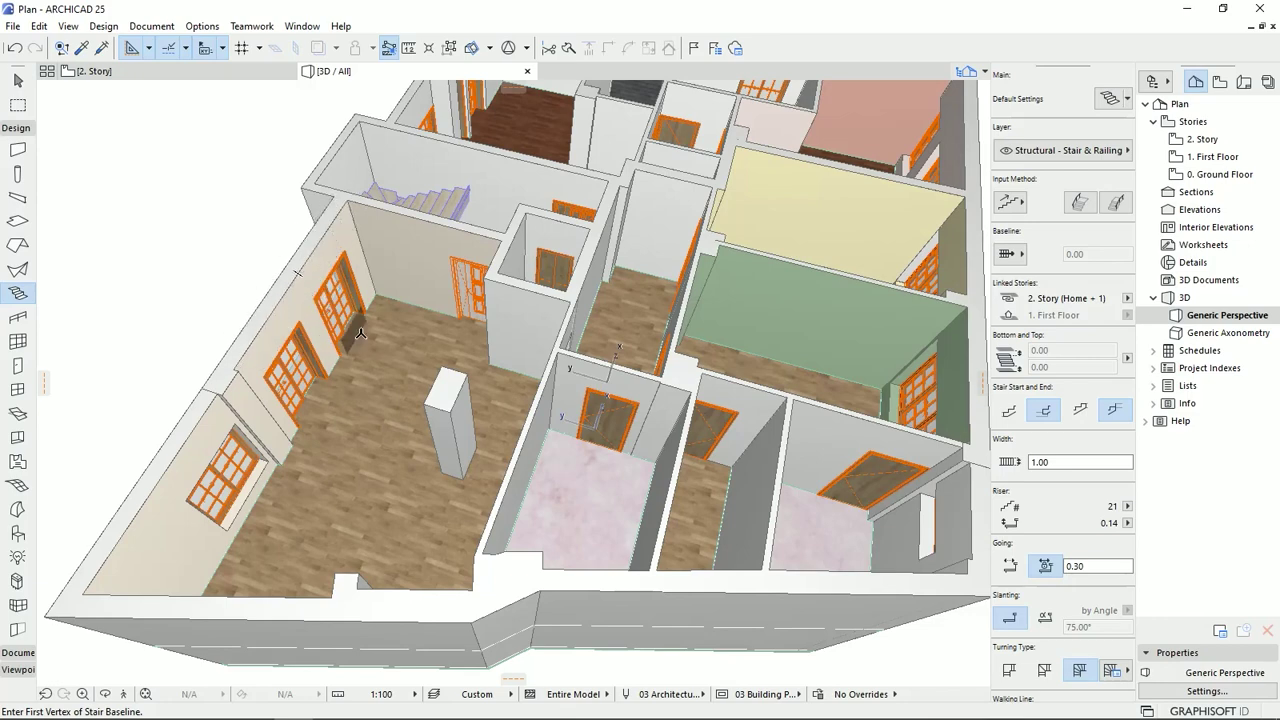
{"action": "middle_click_drag", "start_coordinate": [910, 355], "coordinate": [792, 396]}
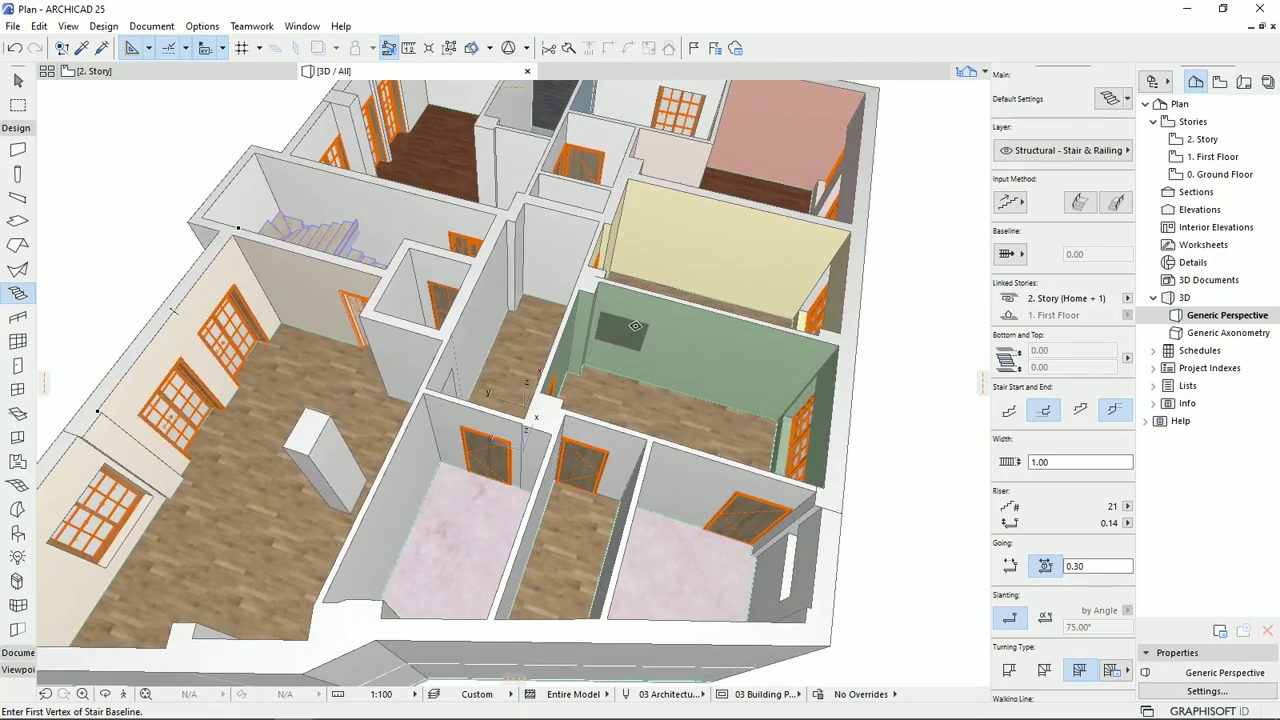
{"action": "scroll", "coordinate": [660, 330], "scroll_direction": "up", "scroll_amount": 3}
{"action": "middle_click_drag", "start_coordinate": [683, 391], "coordinate": [490, 375], "text": "shift"}
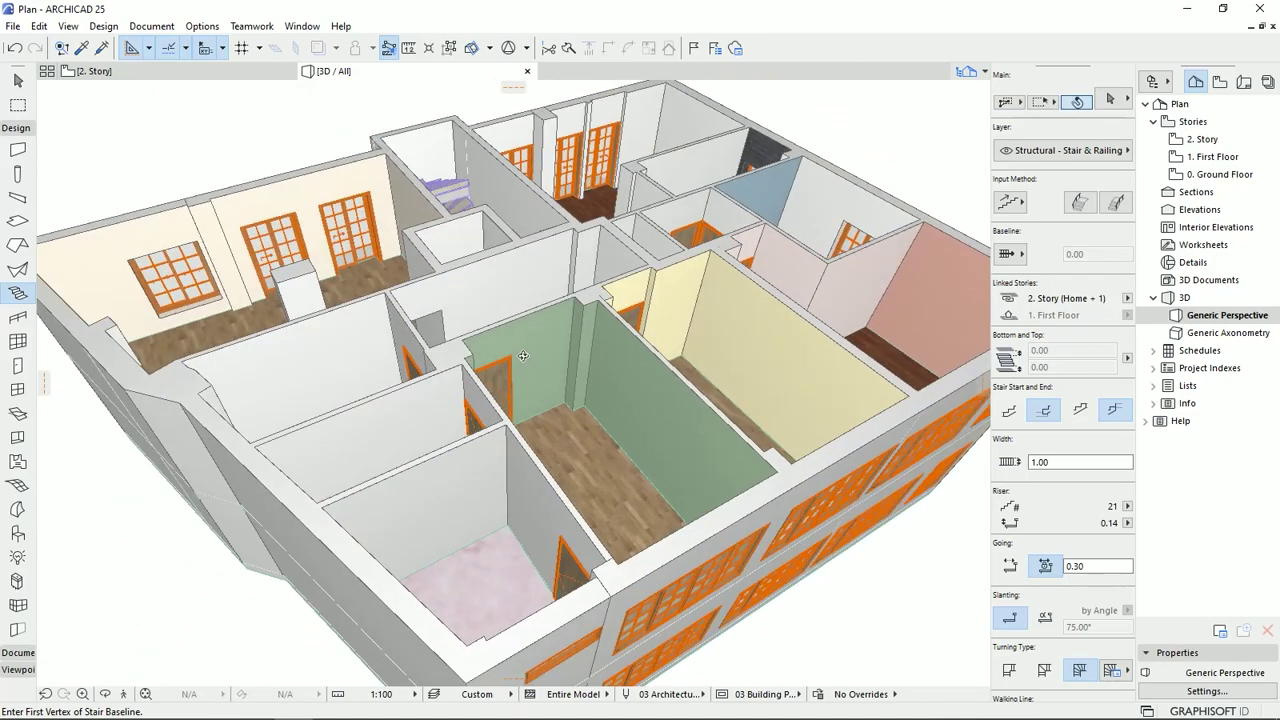
Examine the exterior façade, windows and wall edges of both storeys in 3D from different angles
{"action": "scroll", "coordinate": [650, 420], "scroll_direction": "down", "scroll_amount": 1}
{"action": "middle_click_drag", "start_coordinate": [637, 434], "coordinate": [585, 418]}
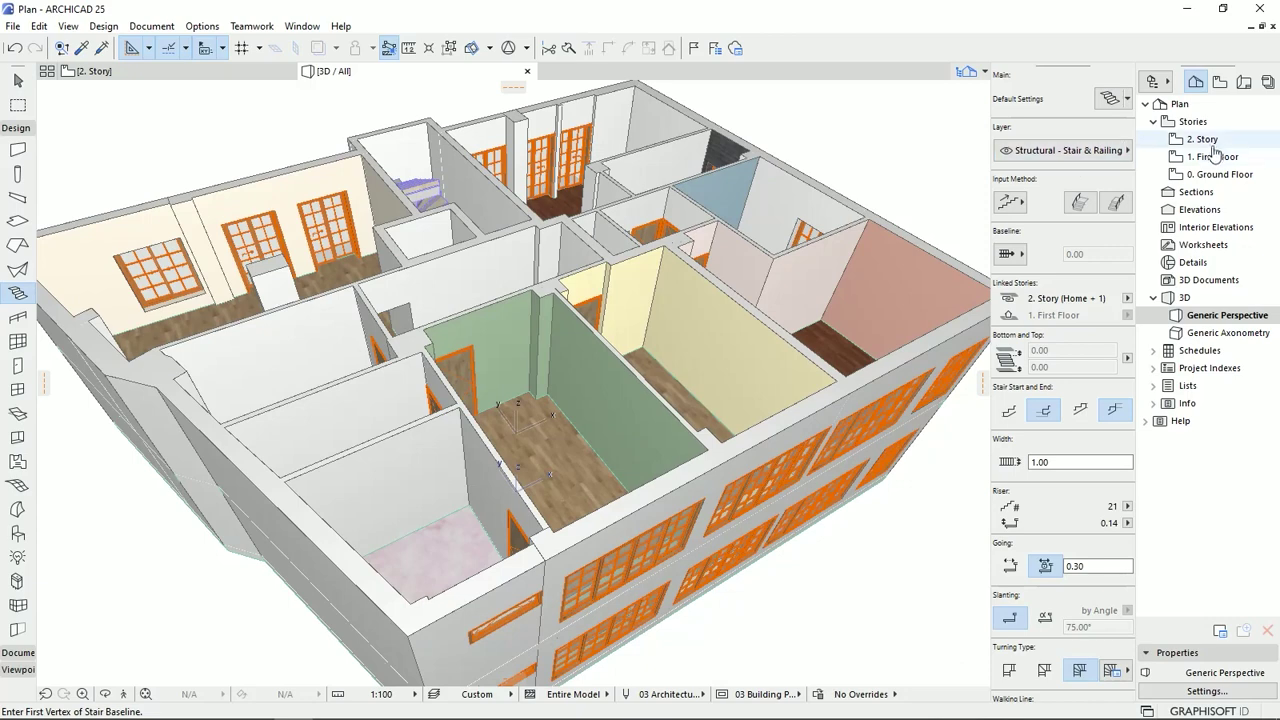
{"action": "left_click", "coordinate": [1200, 142]}
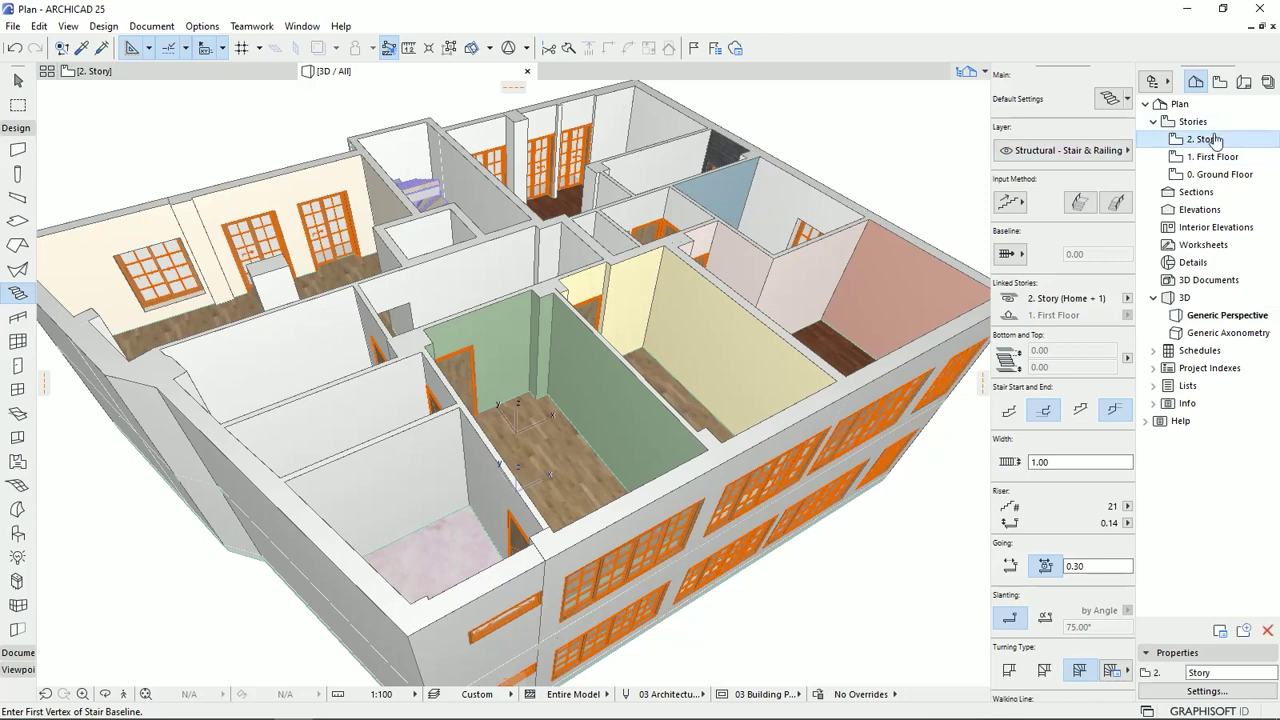
{"action": "scroll", "coordinate": [557, 480], "scroll_direction": "down", "scroll_amount": 2}
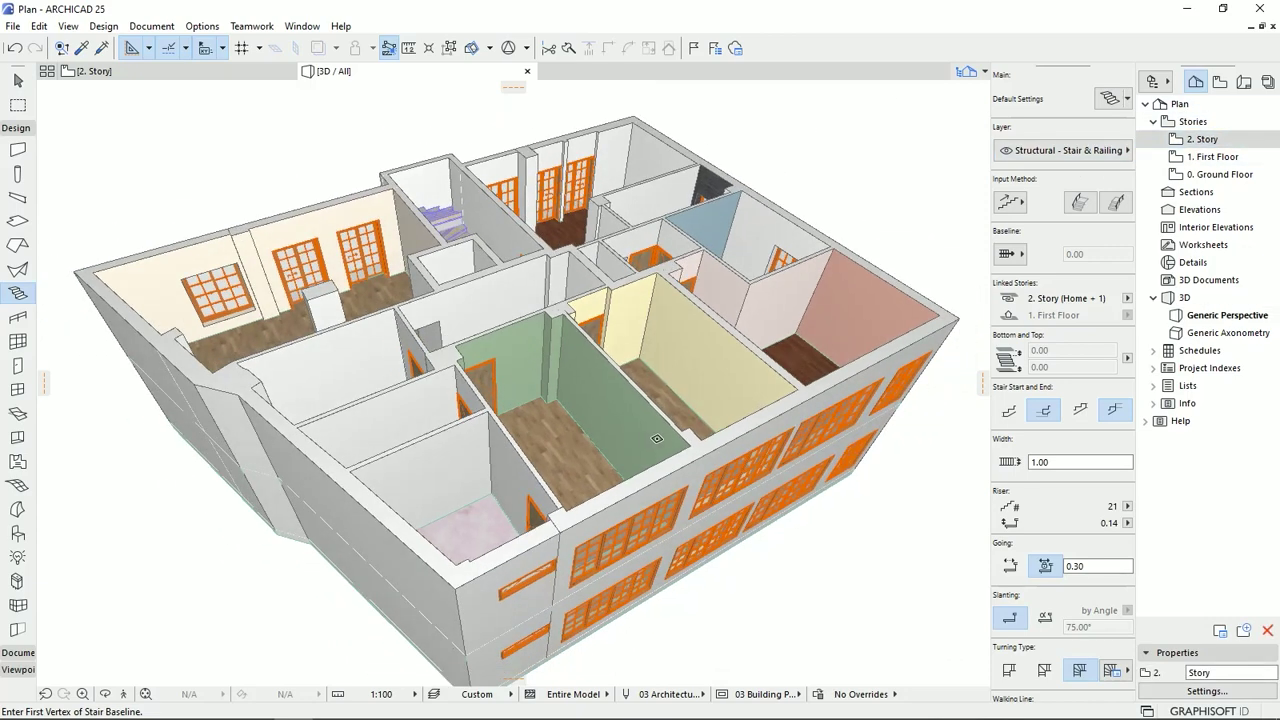
{"action": "middle_click_drag", "start_coordinate": [557, 480], "coordinate": [309, 434], "text": "shift"}
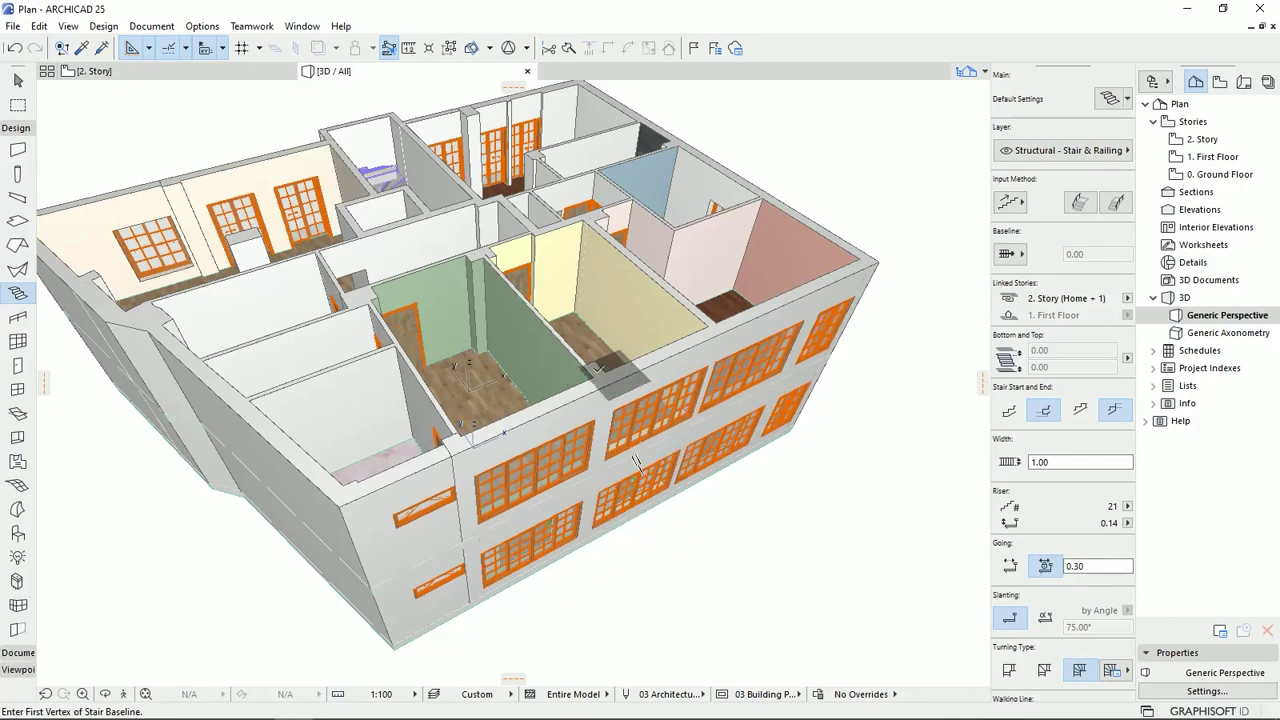
{"action": "mouse_move", "coordinate": [520, 440]}
{"action": "middle_mouse_down", "text": "shift"}
{"action": "mouse_move", "coordinate": [488, 415]}
{"action": "mouse_move", "coordinate": [510, 451]}
{"action": "middle_mouse_up", "text": "shift"}
{"action": "scroll", "coordinate": [510, 451], "scroll_direction": "up", "scroll_amount": 4}
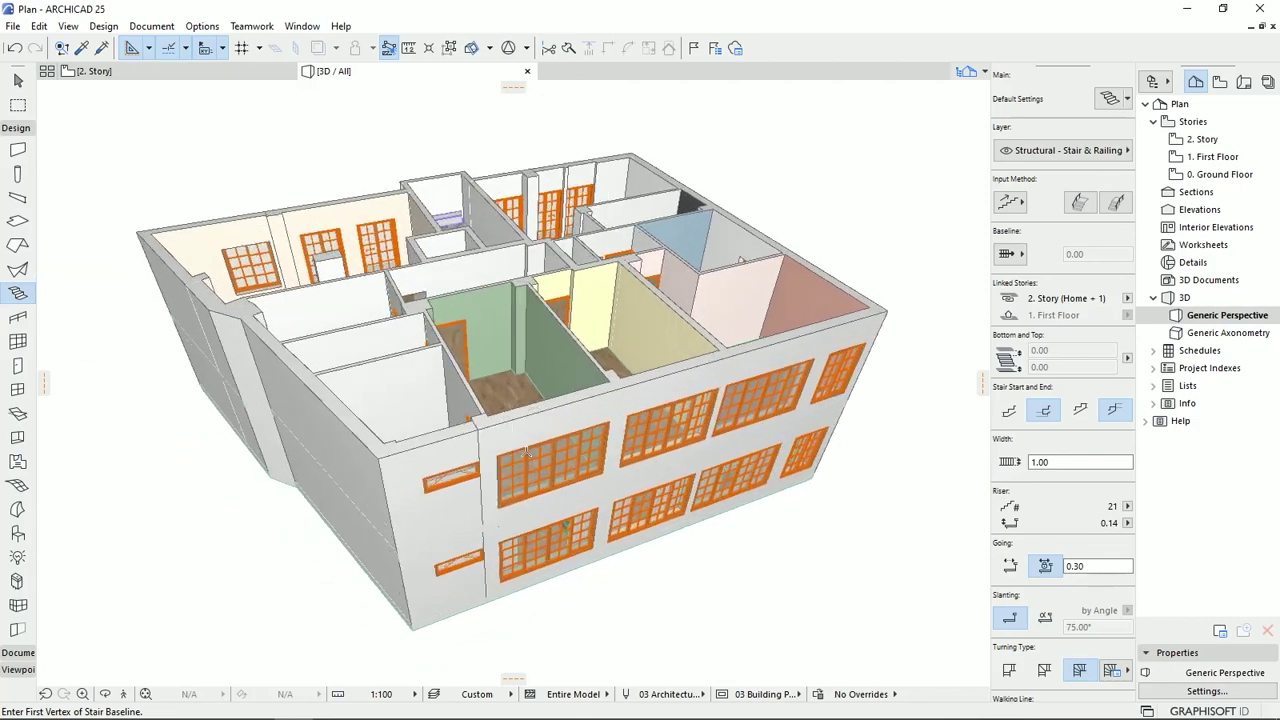
{"action": "scroll", "coordinate": [563, 521], "scroll_direction": "up", "scroll_amount": 3}
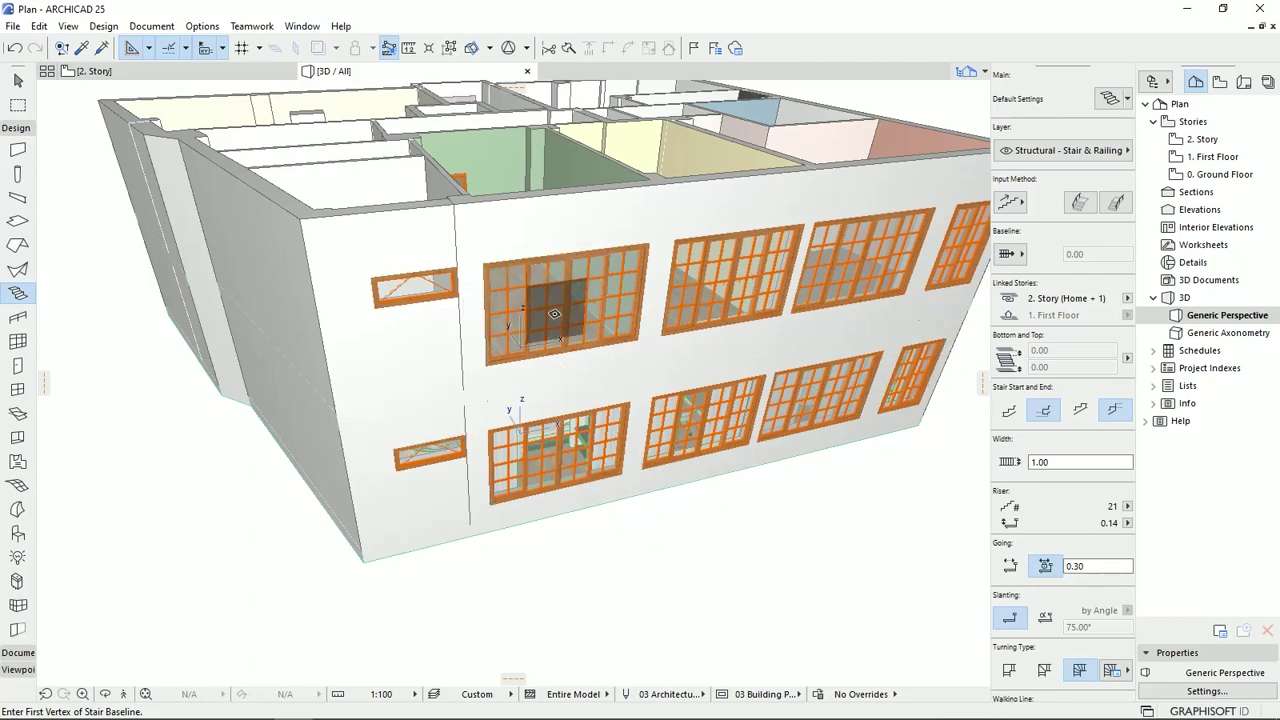
{"action": "scroll", "coordinate": [484, 423], "scroll_direction": "up", "scroll_amount": 1}
{"action": "scroll", "coordinate": [484, 423], "scroll_direction": "up", "scroll_amount": 1}
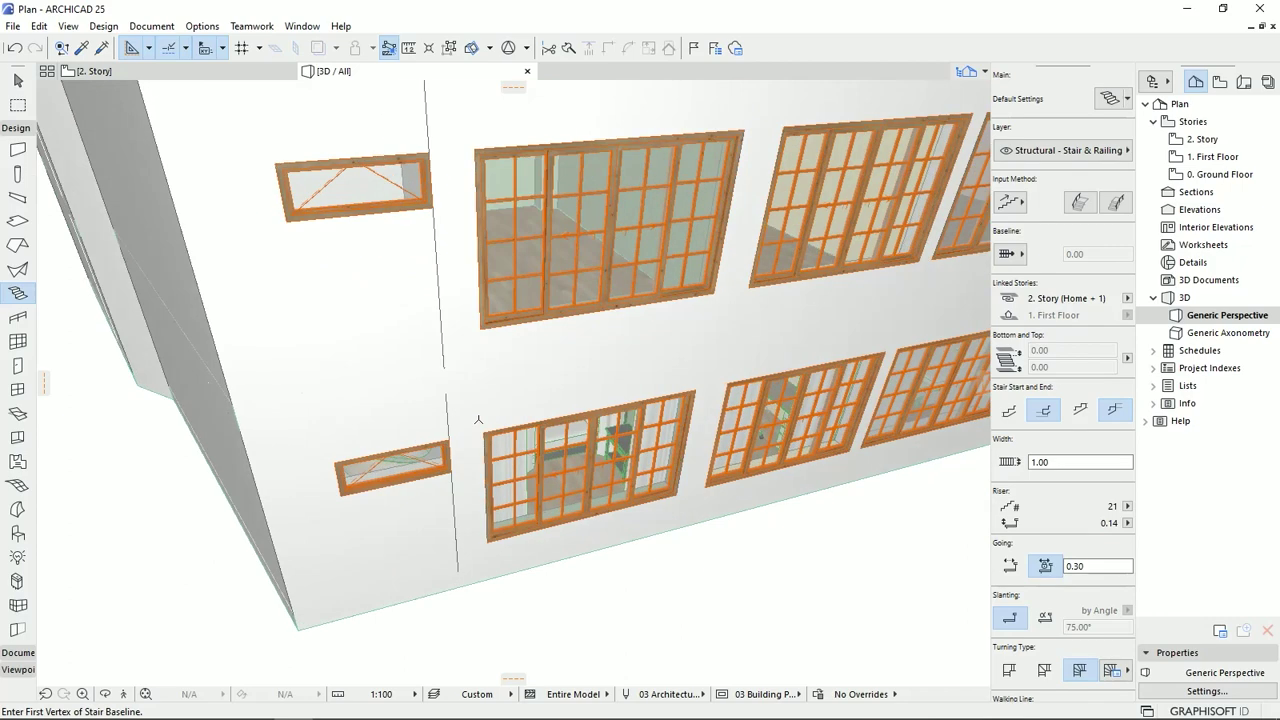
Select the façade wall and the 2. Story slab in 3D to examine how they meet between the two window rows
{"action": "left_click", "coordinate": [17, 80]}
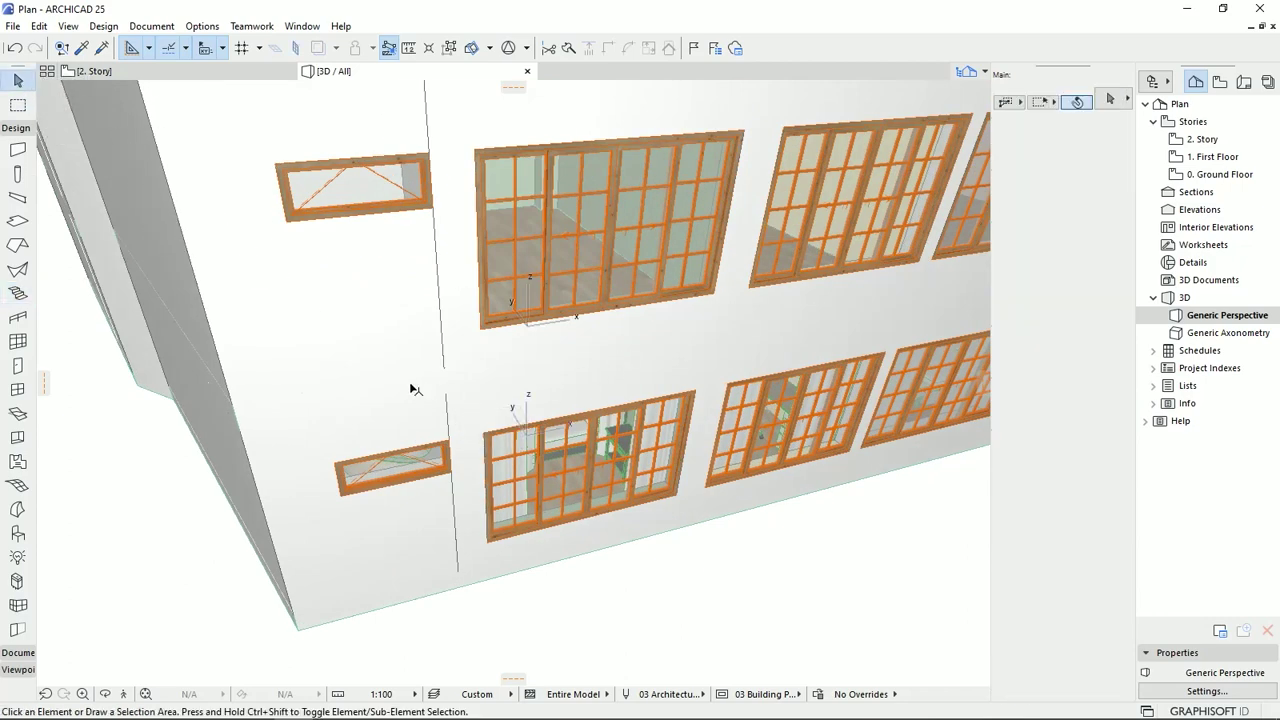
{"action": "left_click", "coordinate": [468, 381]}
{"action": "left_click", "coordinate": [560, 390]}
{"action": "left_click", "coordinate": [605, 590]}
{"action": "left_click", "coordinate": [574, 400]}
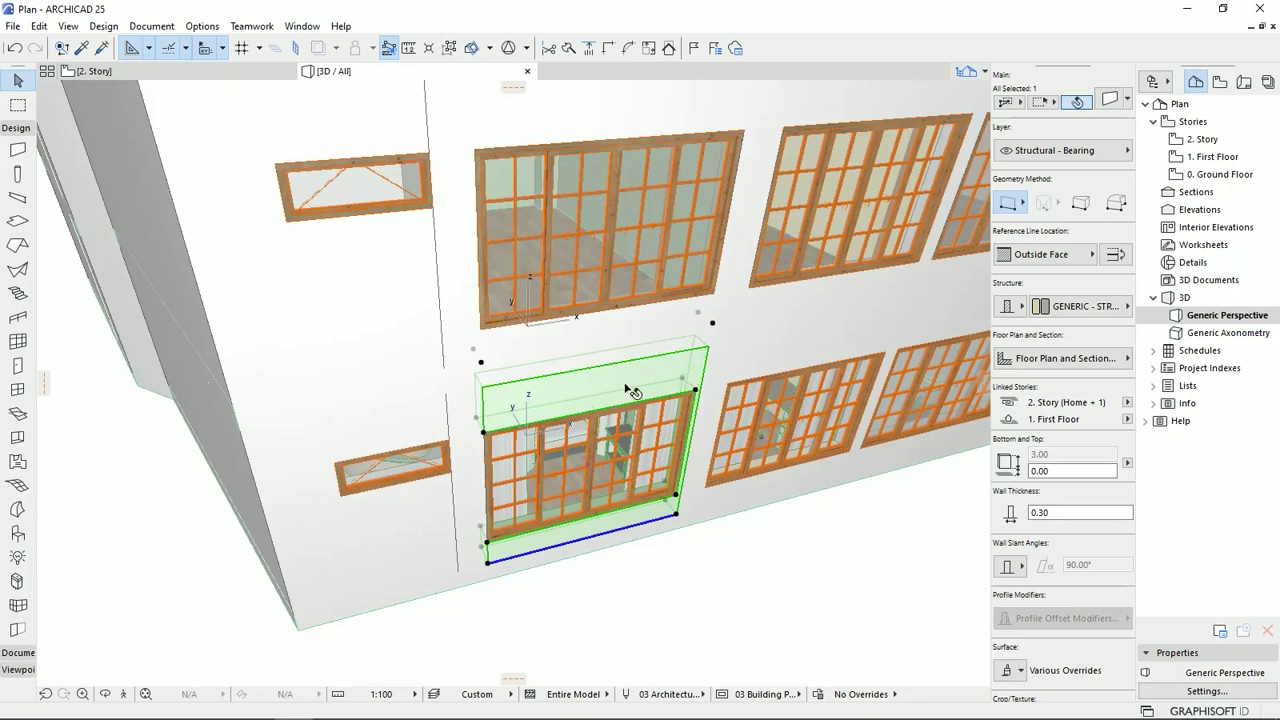
{"action": "middle_click_drag", "start_coordinate": [490, 357], "coordinate": [501, 362]}
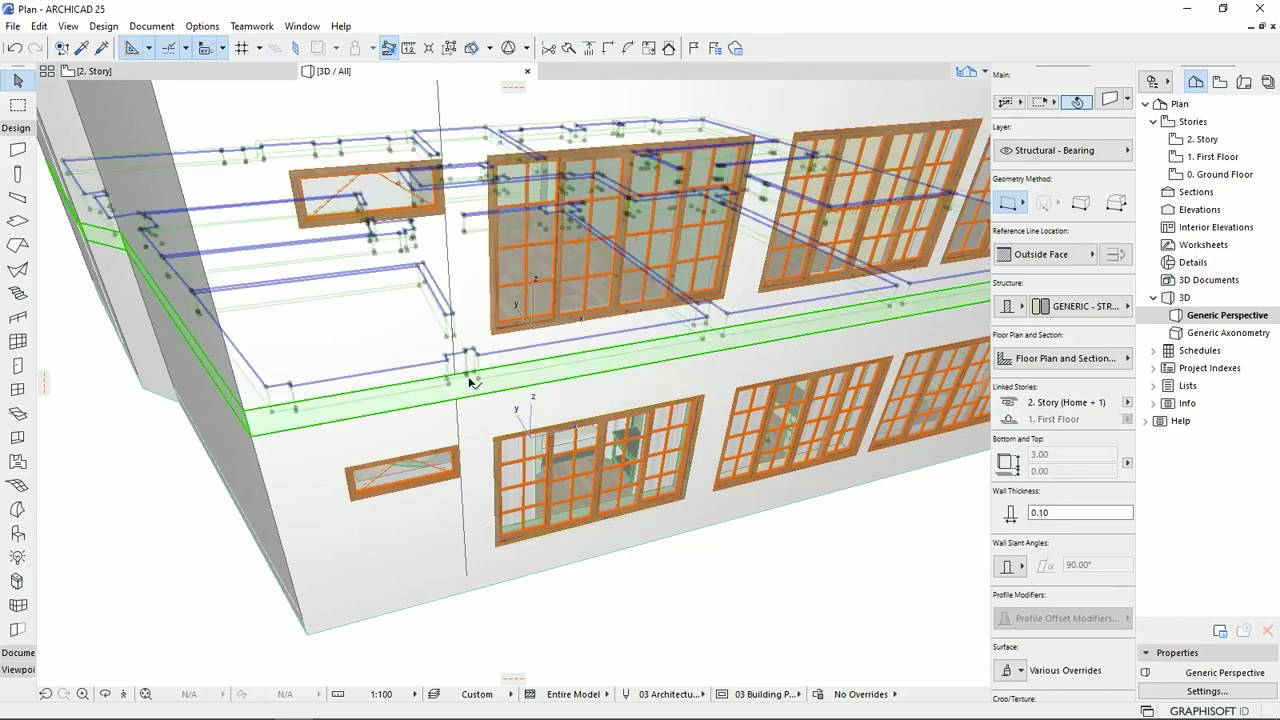
{"action": "scroll", "coordinate": [723, 350], "scroll_direction": "up", "scroll_amount": 3}
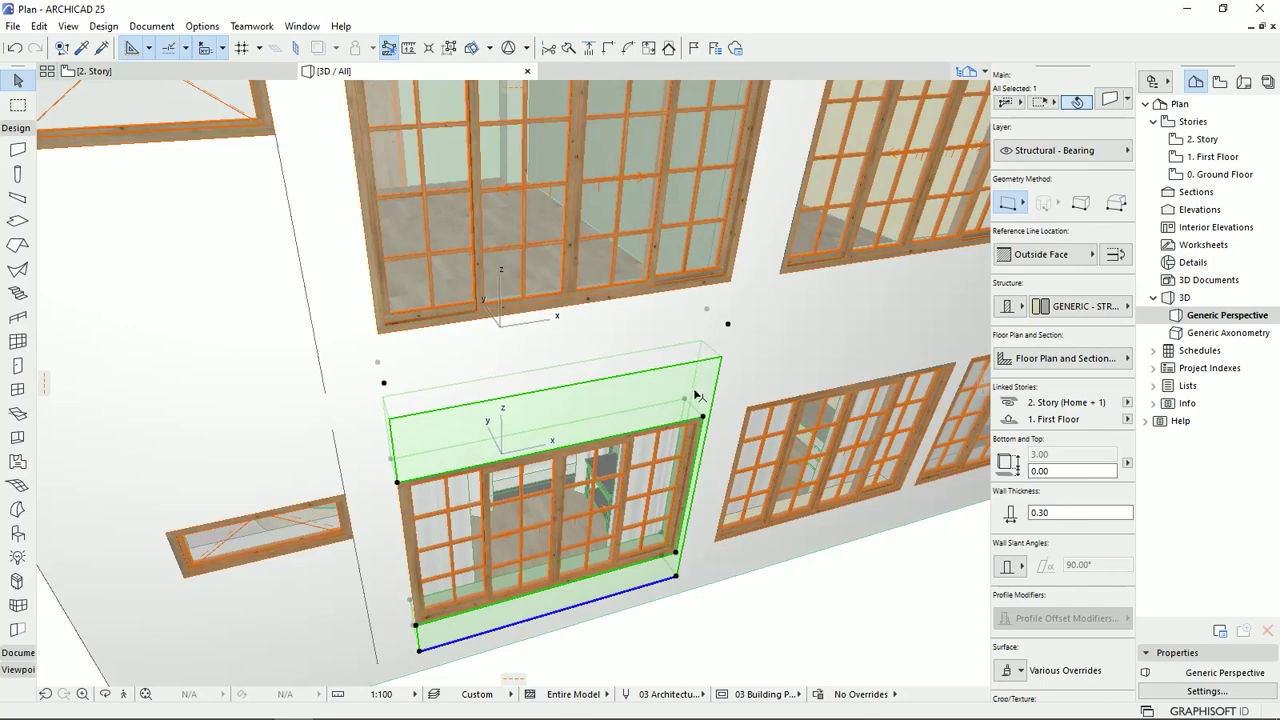
{"action": "left_click", "coordinate": [745, 343]}
{"action": "scroll", "coordinate": [586, 370], "scroll_direction": "down", "scroll_amount": 10}
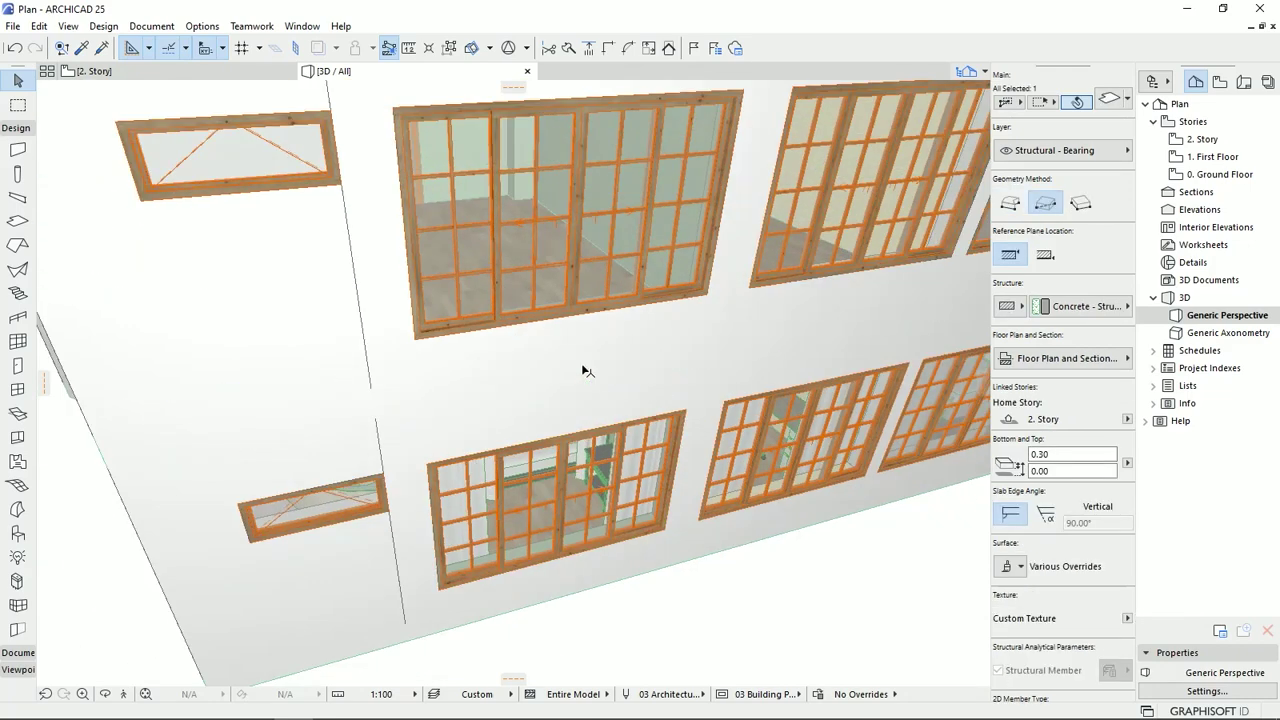
Delete the 2. Story slab above the first floor room to inspect the ceiling mouldings, and undo the deletion
{"action": "middle_click_drag", "start_coordinate": [588, 376], "coordinate": [503, 403], "text": "shift"}
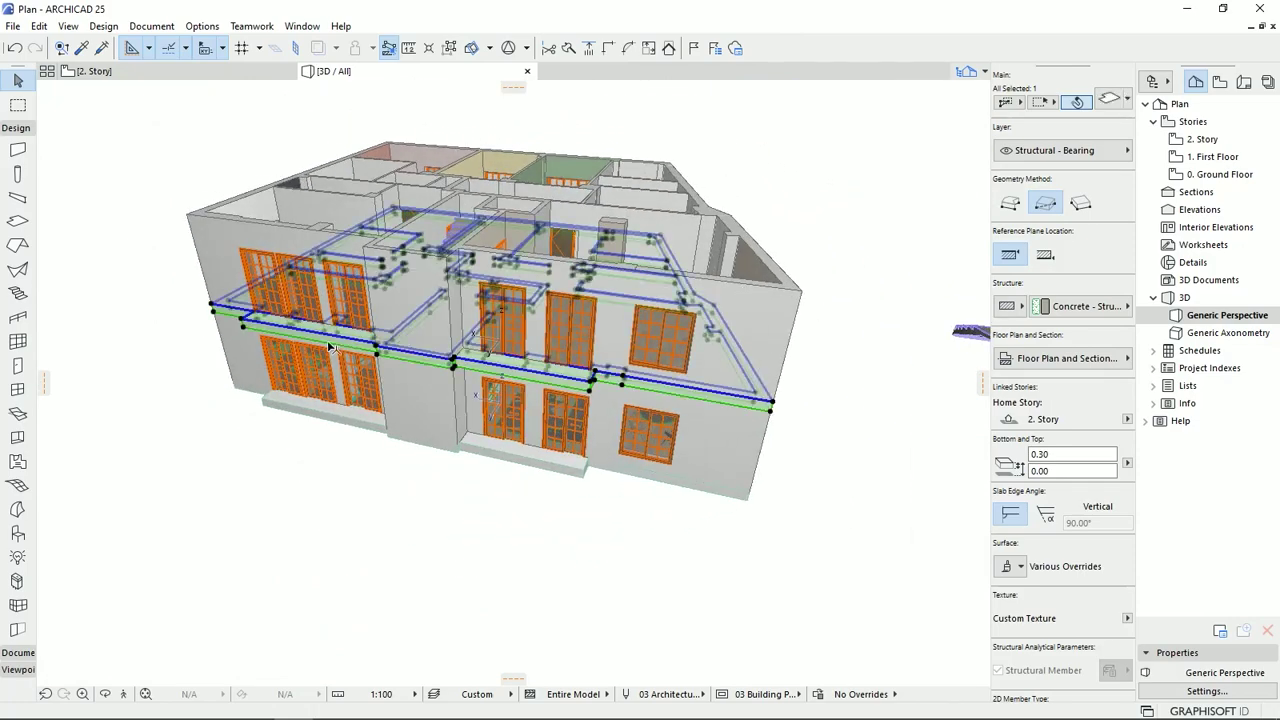
{"action": "scroll", "coordinate": [500, 410], "scroll_direction": "up", "scroll_amount": 6}
{"action": "scroll", "coordinate": [482, 343], "scroll_direction": "up", "scroll_amount": 5}
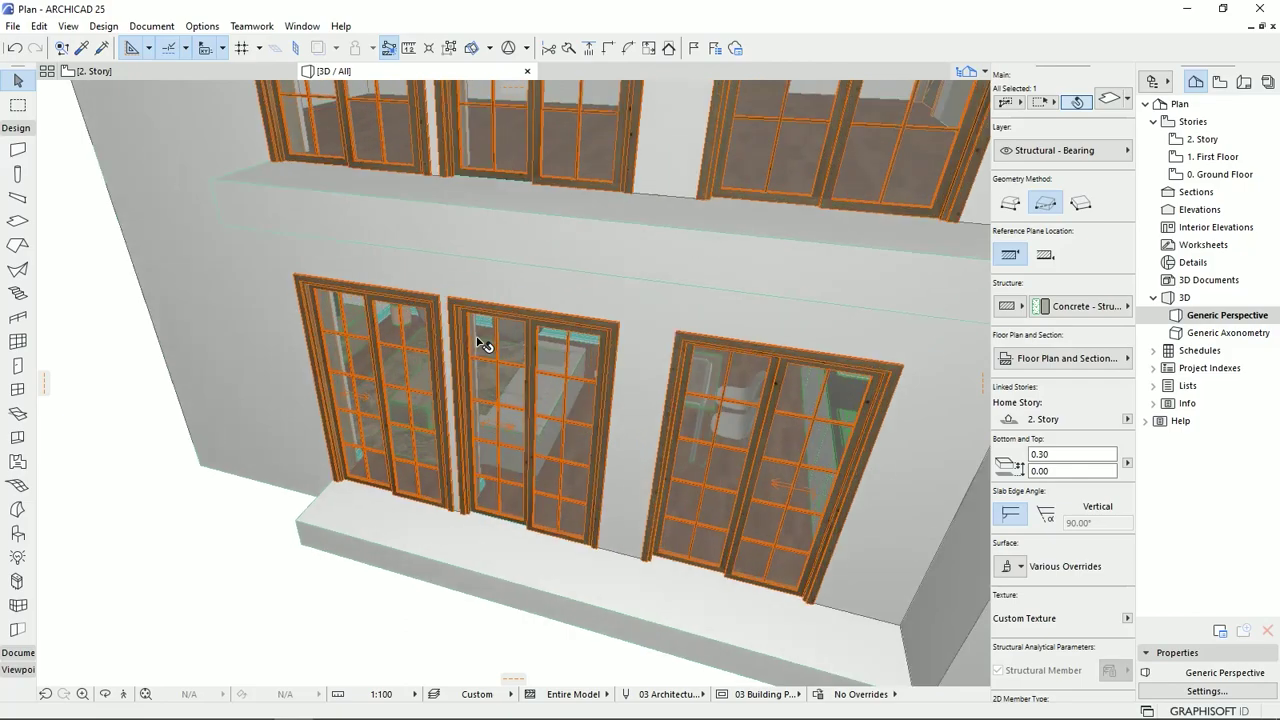
{"action": "middle_click_drag", "start_coordinate": [545, 430], "coordinate": [495, 172], "text": "shift"}
{"action": "scroll", "coordinate": [544, 284], "scroll_direction": "up", "scroll_amount": 2}
{"action": "scroll", "coordinate": [505, 285], "scroll_direction": "up", "scroll_amount": 3}
{"action": "left_click", "coordinate": [492, 177]}
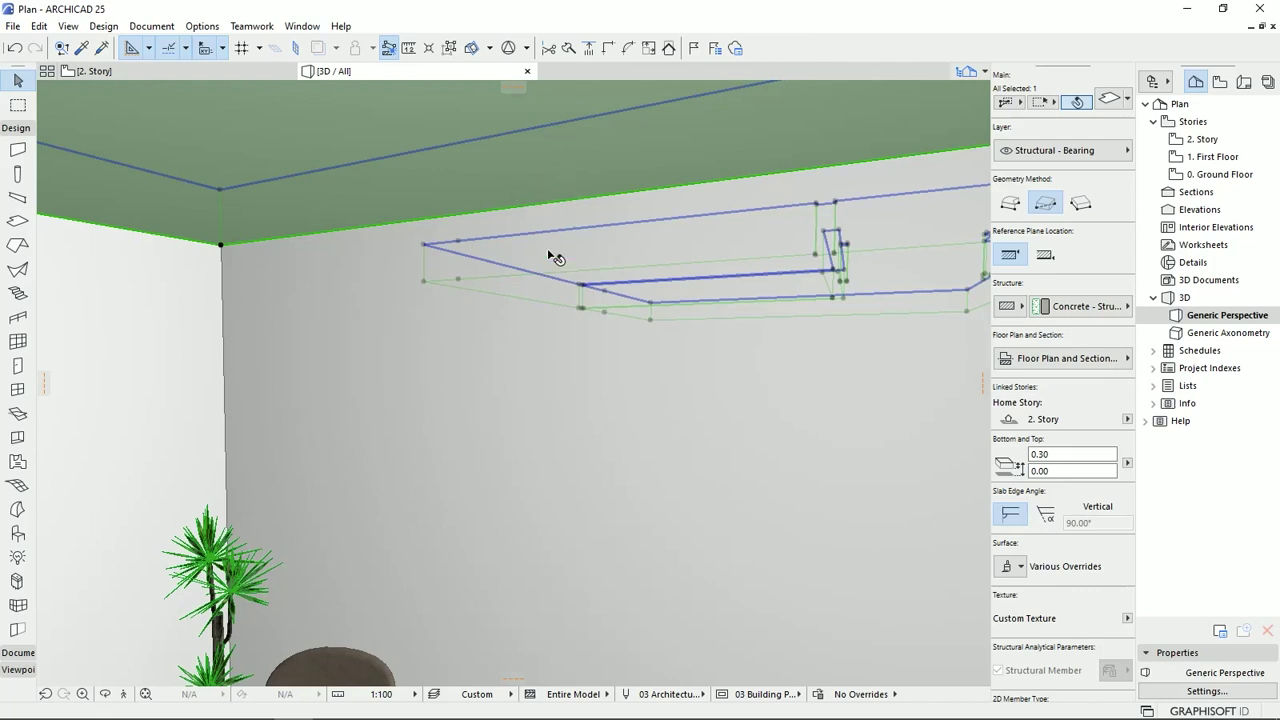
{"action": "key", "text": "Escape"}
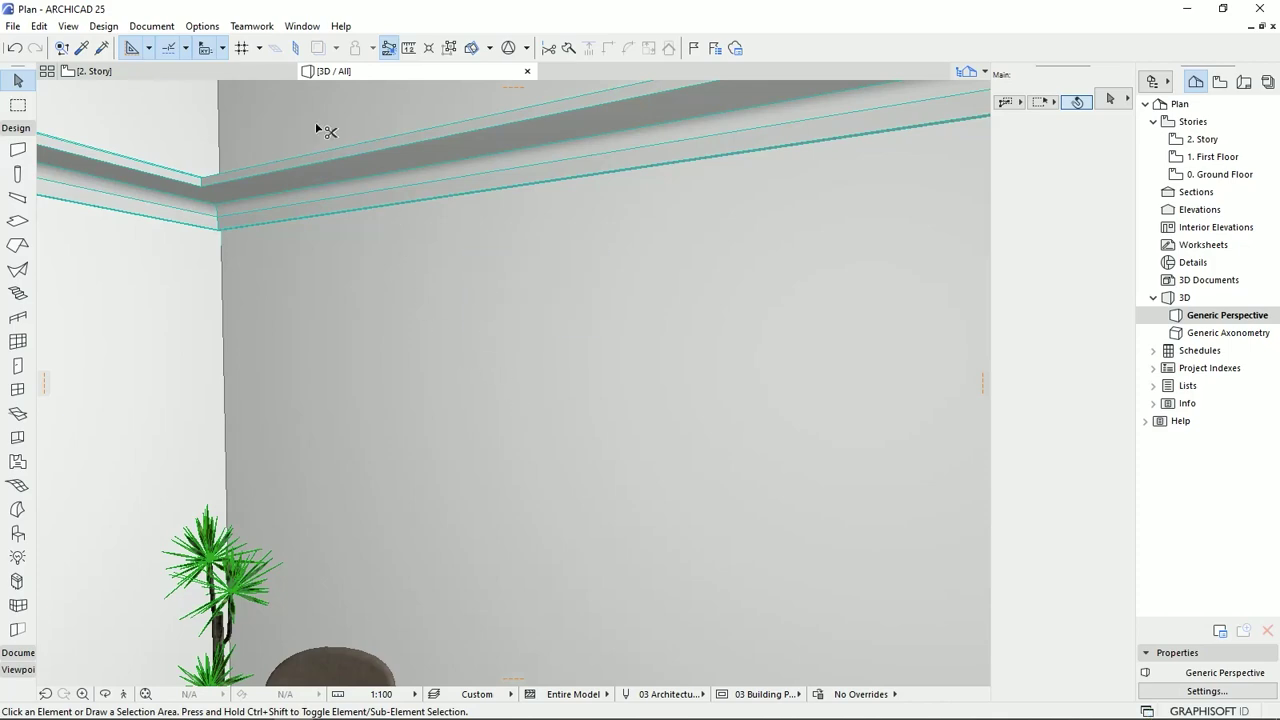
{"action": "key", "text": "ctrl+z"}
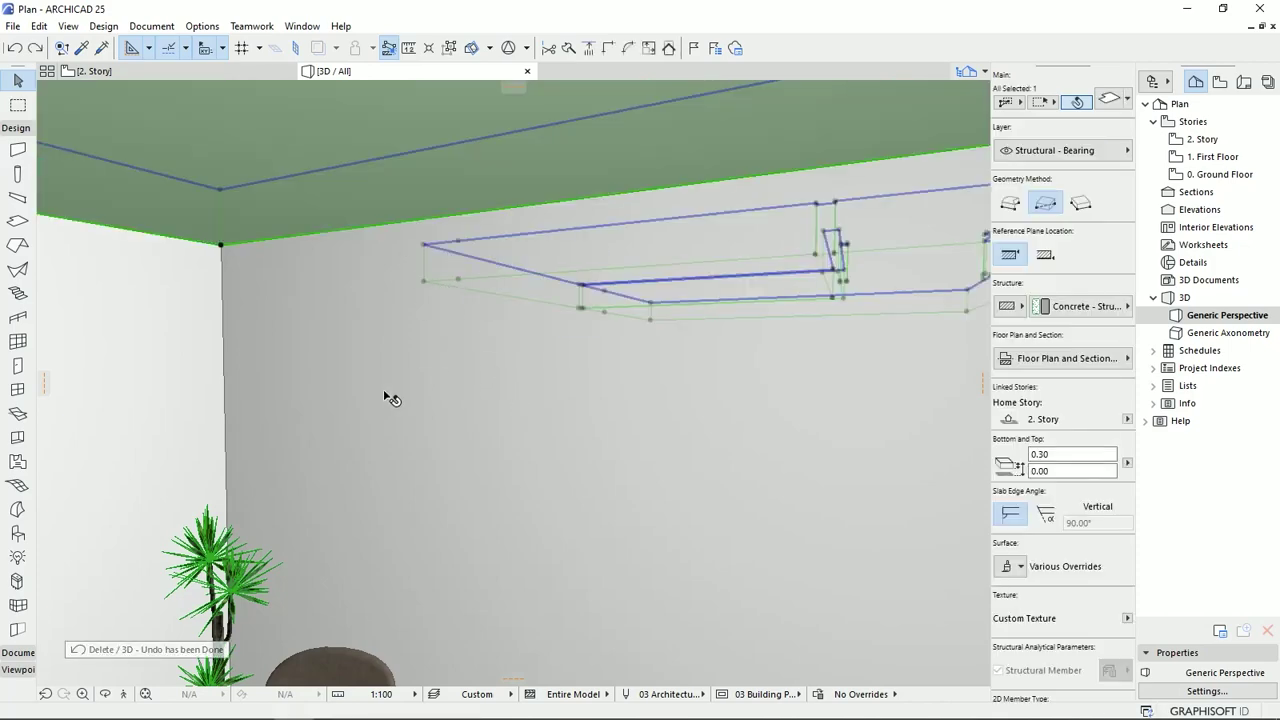
{"action": "scroll", "coordinate": [390, 398], "scroll_direction": "down", "scroll_amount": 10}
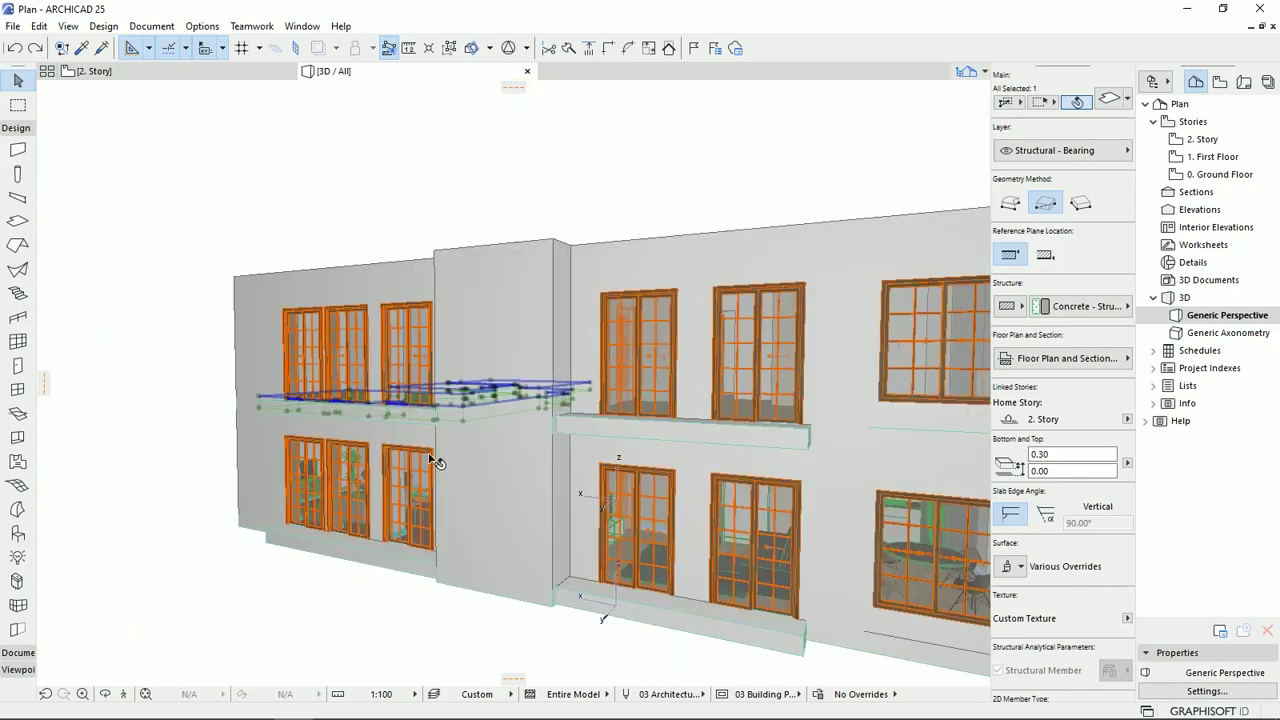
{"action": "middle_click_drag", "start_coordinate": [505, 475], "coordinate": [489, 511]}
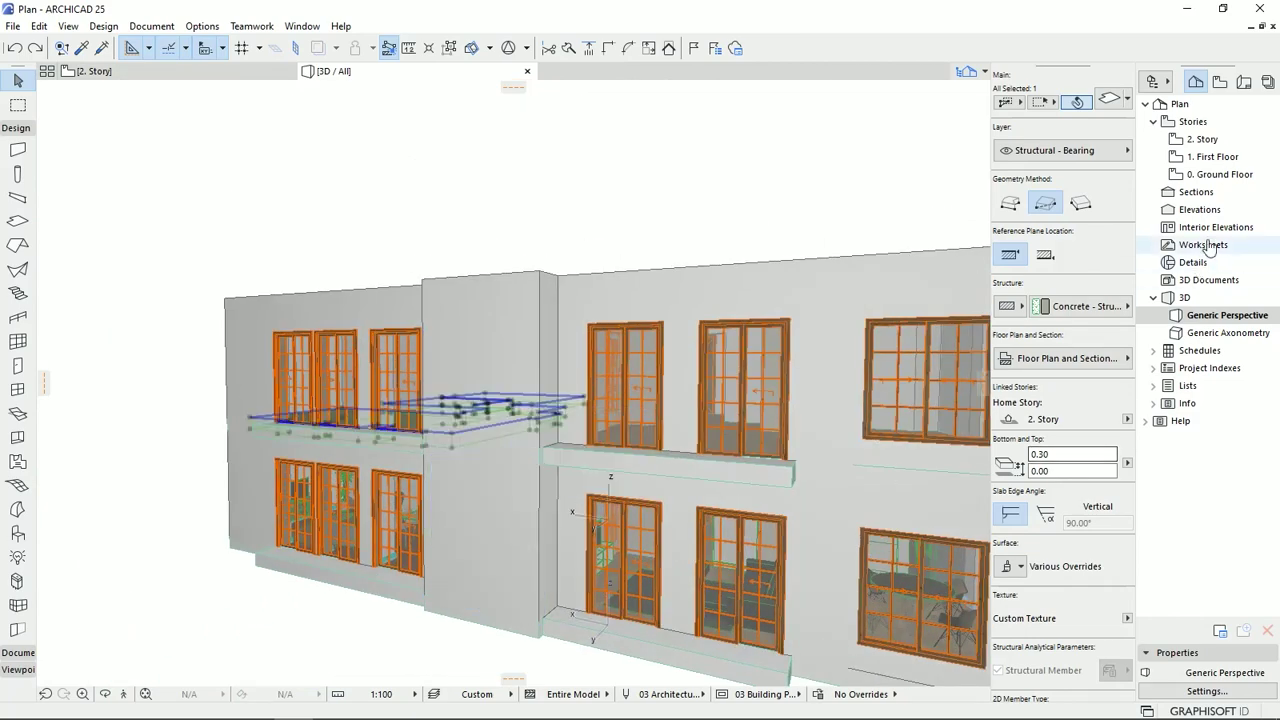
Open the 1. First Floor plan and draw a rectangular marquee around the entire building
{"action": "double_click", "coordinate": [1205, 160]}
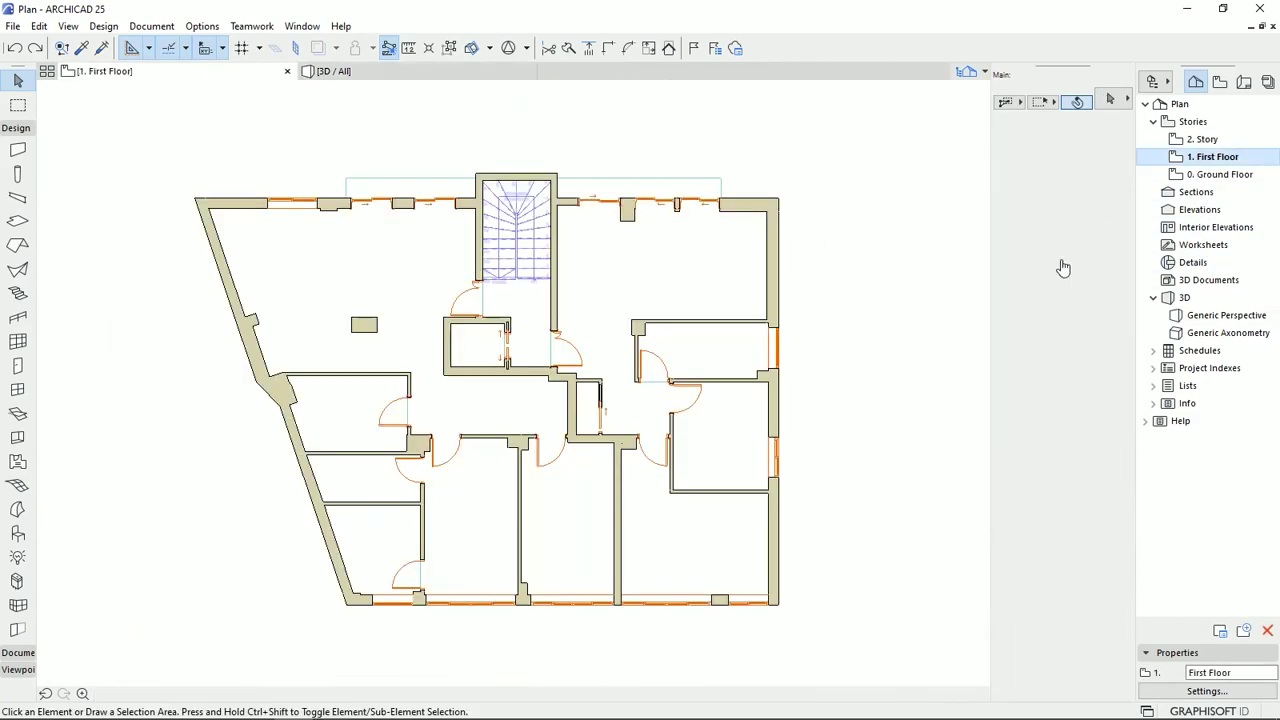
{"action": "left_click", "coordinate": [17, 103]}
{"action": "left_click", "coordinate": [105, 121]}
{"action": "left_click", "coordinate": [858, 648]}
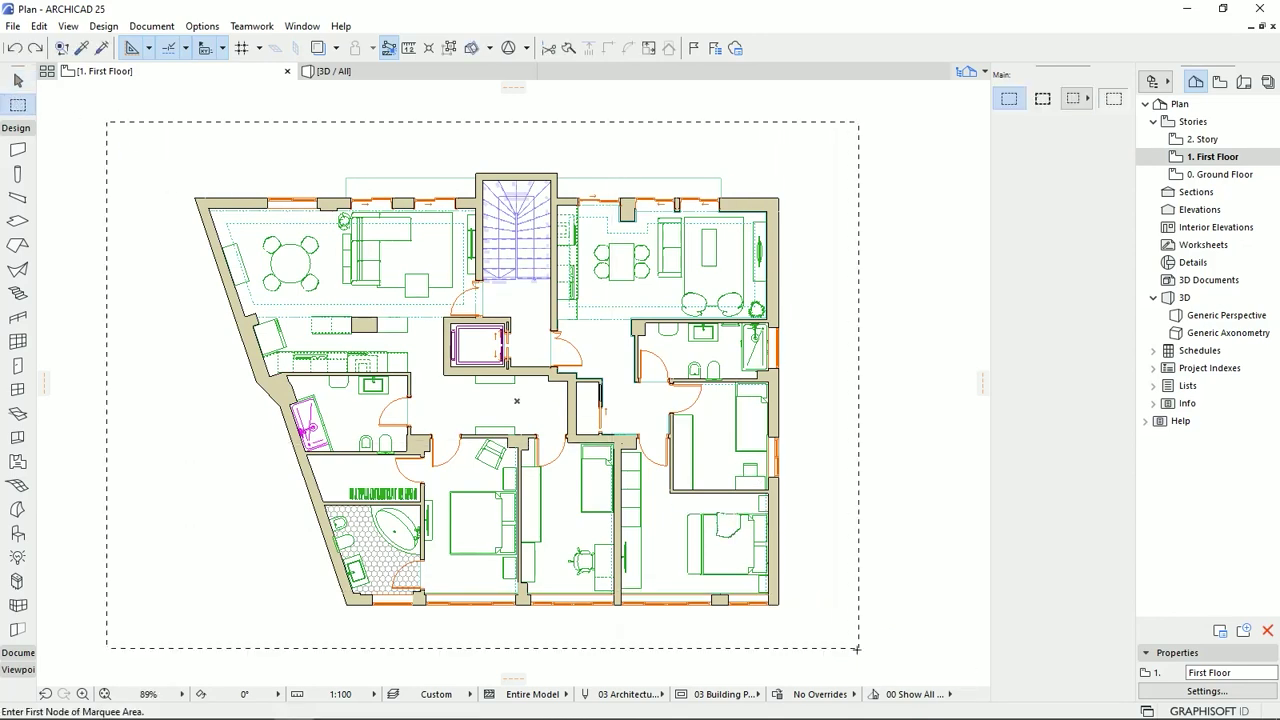
Select all walls inside the marquee and set their top link to Not Linked
{"action": "left_click", "coordinate": [17, 149]}
{"action": "key", "text": "ctrl+a"}
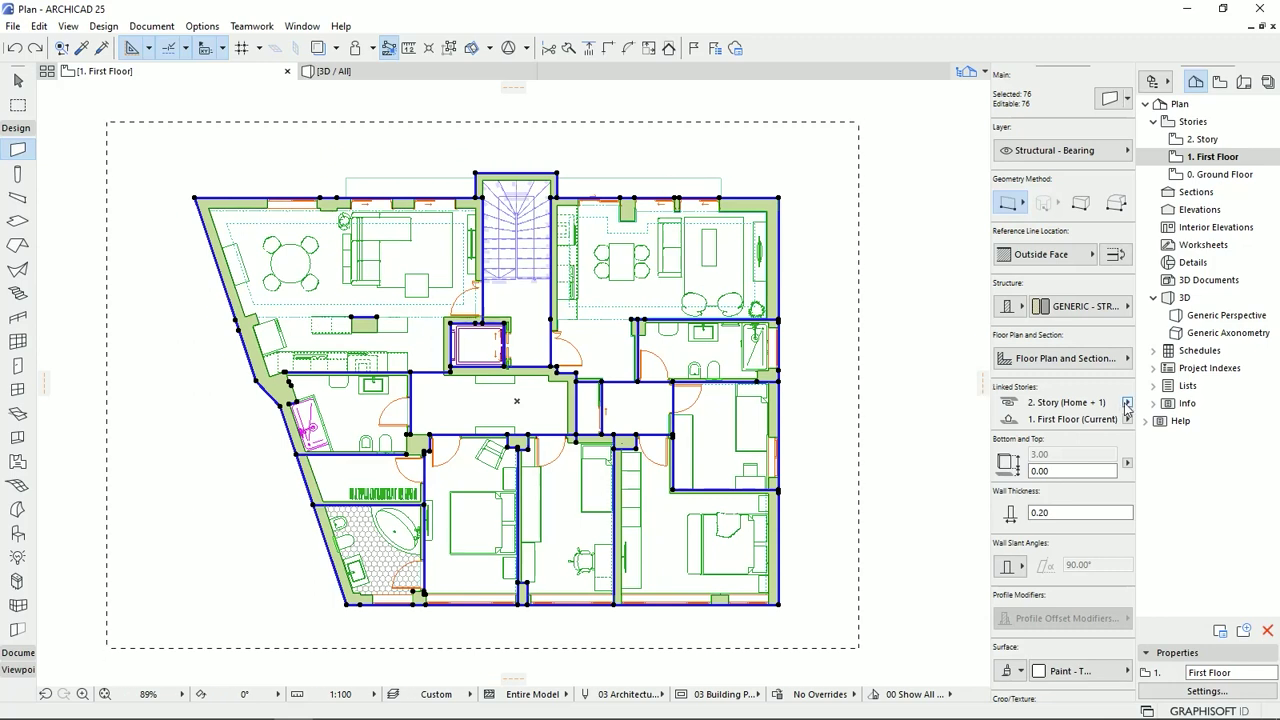
{"action": "left_click", "coordinate": [1127, 402]}
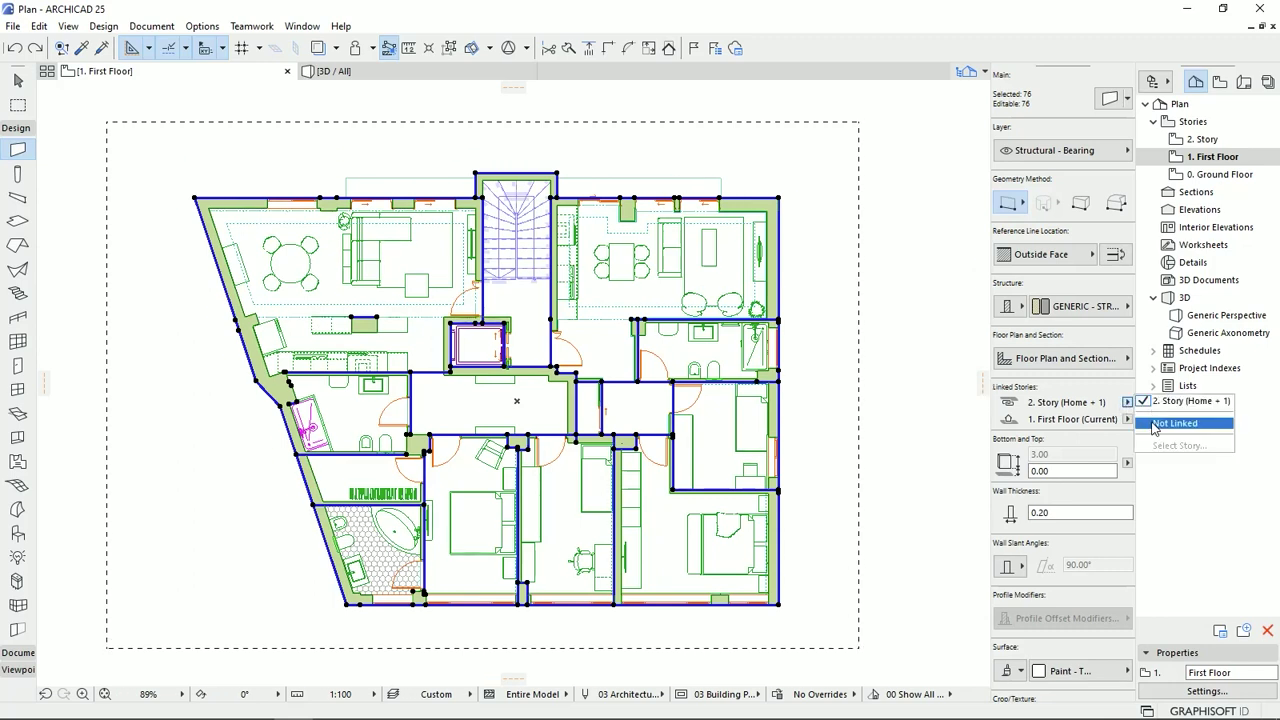
{"action": "left_click", "coordinate": [1160, 424]}
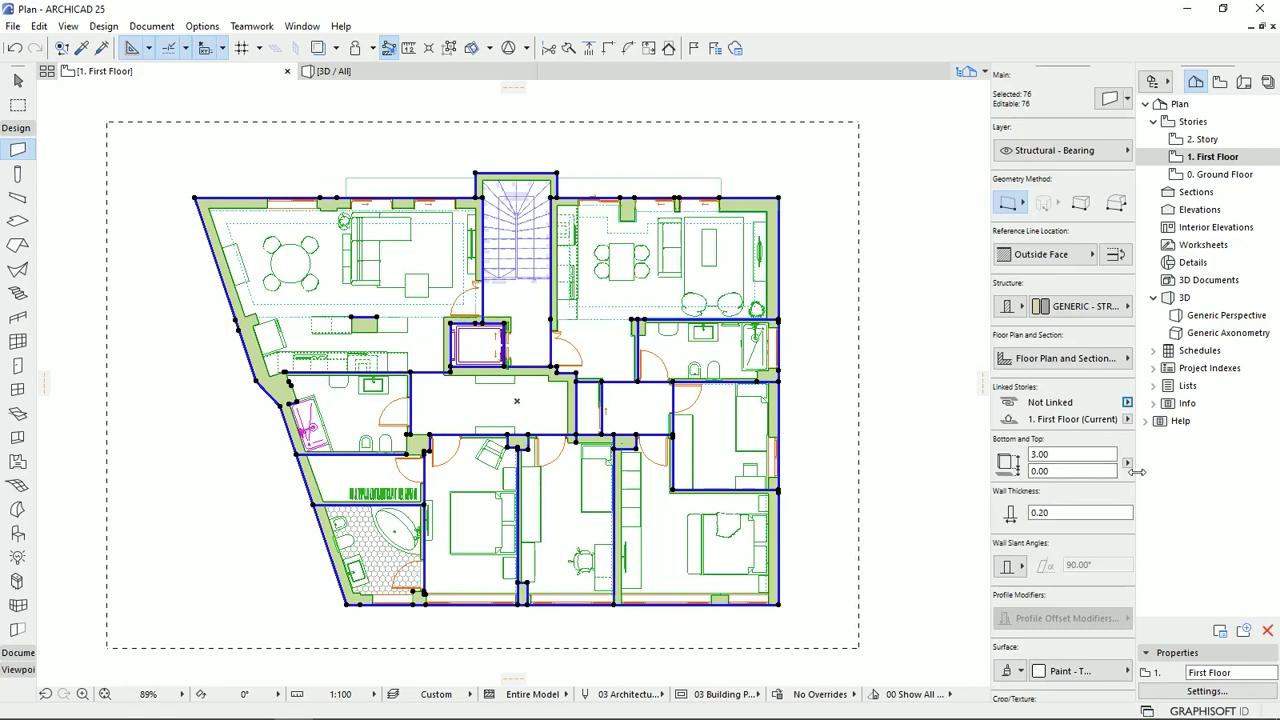
Check the story heights in the story settings and the thickness of a first floor slab
{"action": "left_click", "coordinate": [1207, 691]}
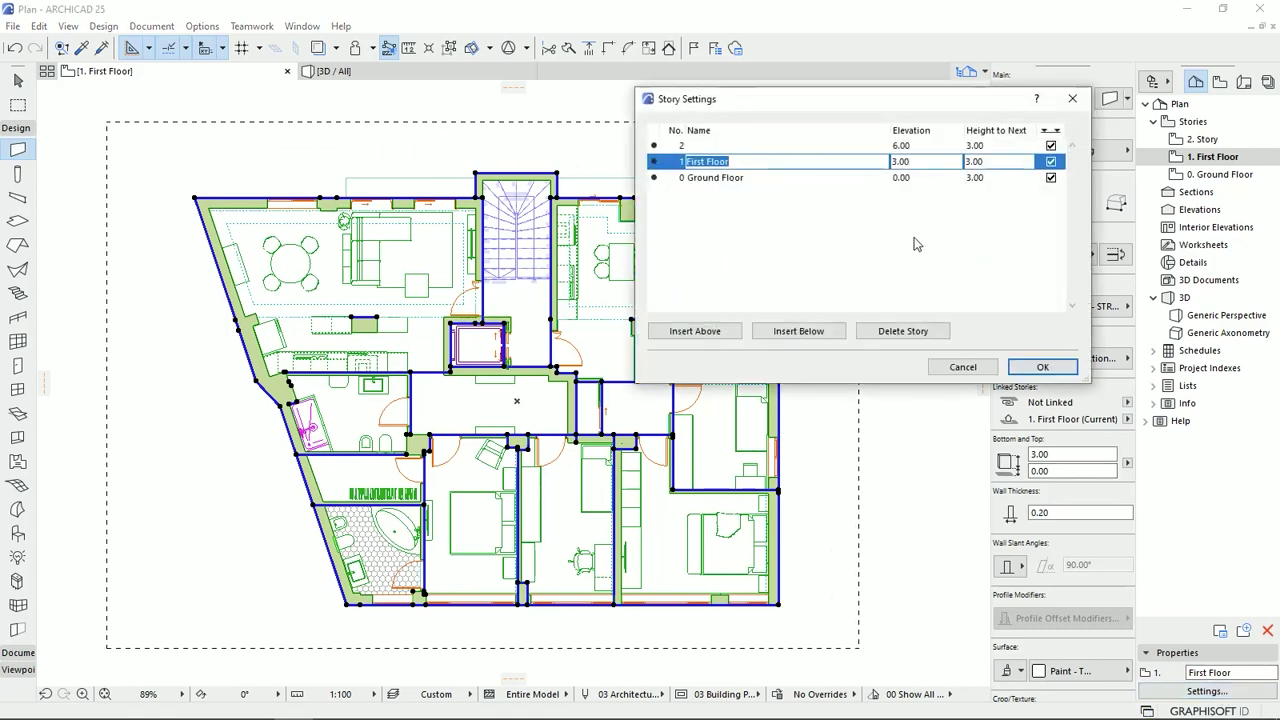
{"action": "left_click", "coordinate": [963, 367]}
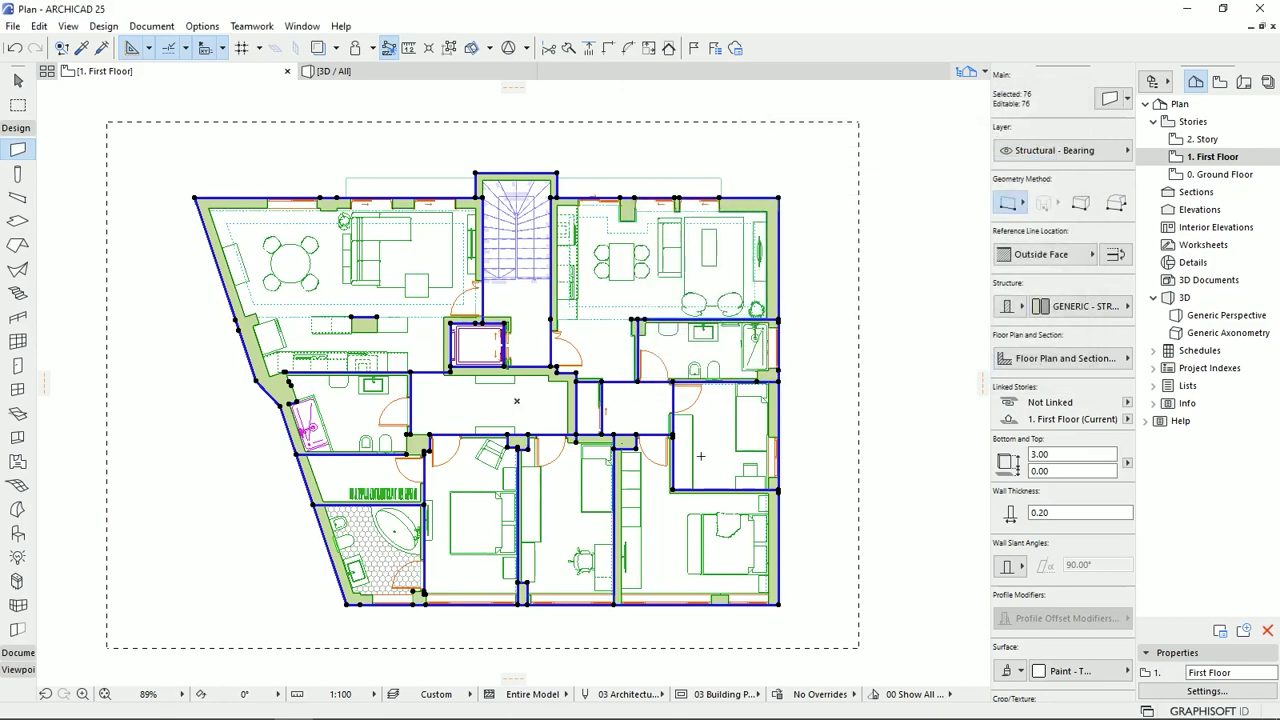
{"action": "key", "text": "Escape"}
{"action": "left_click", "coordinate": [699, 412], "text": "shift"}
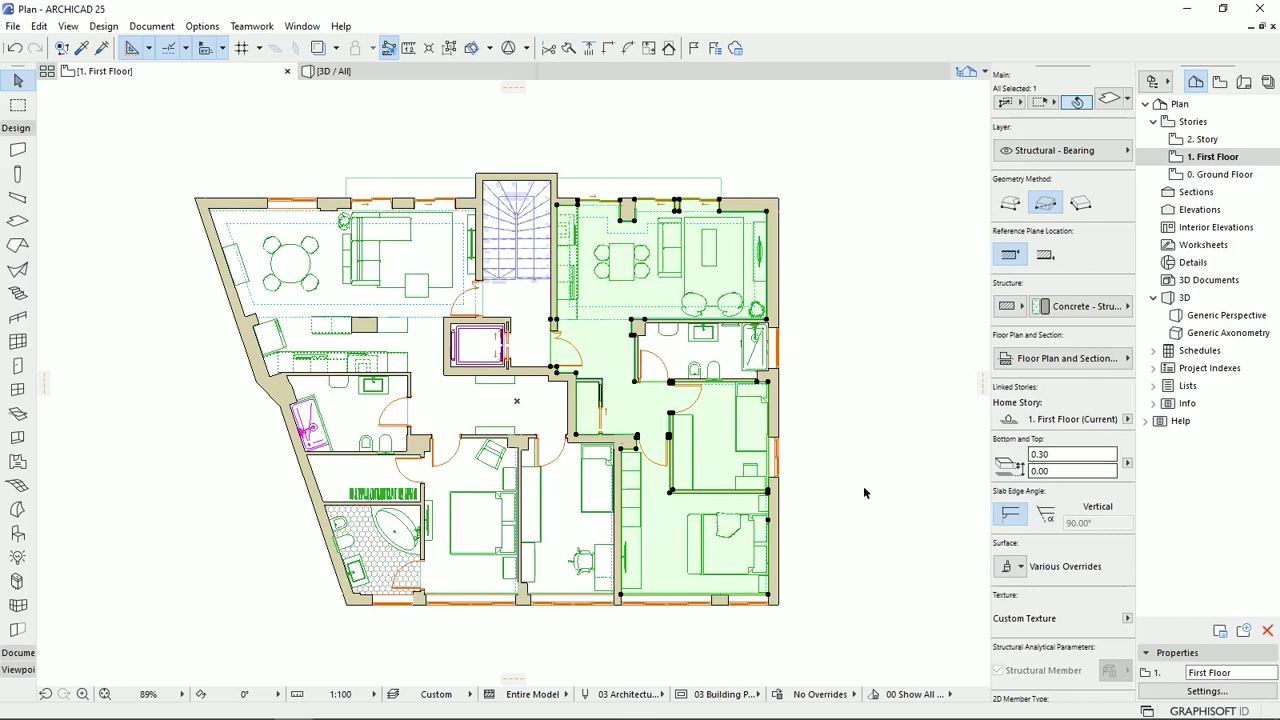
{"action": "left_click", "coordinate": [153, 147]}
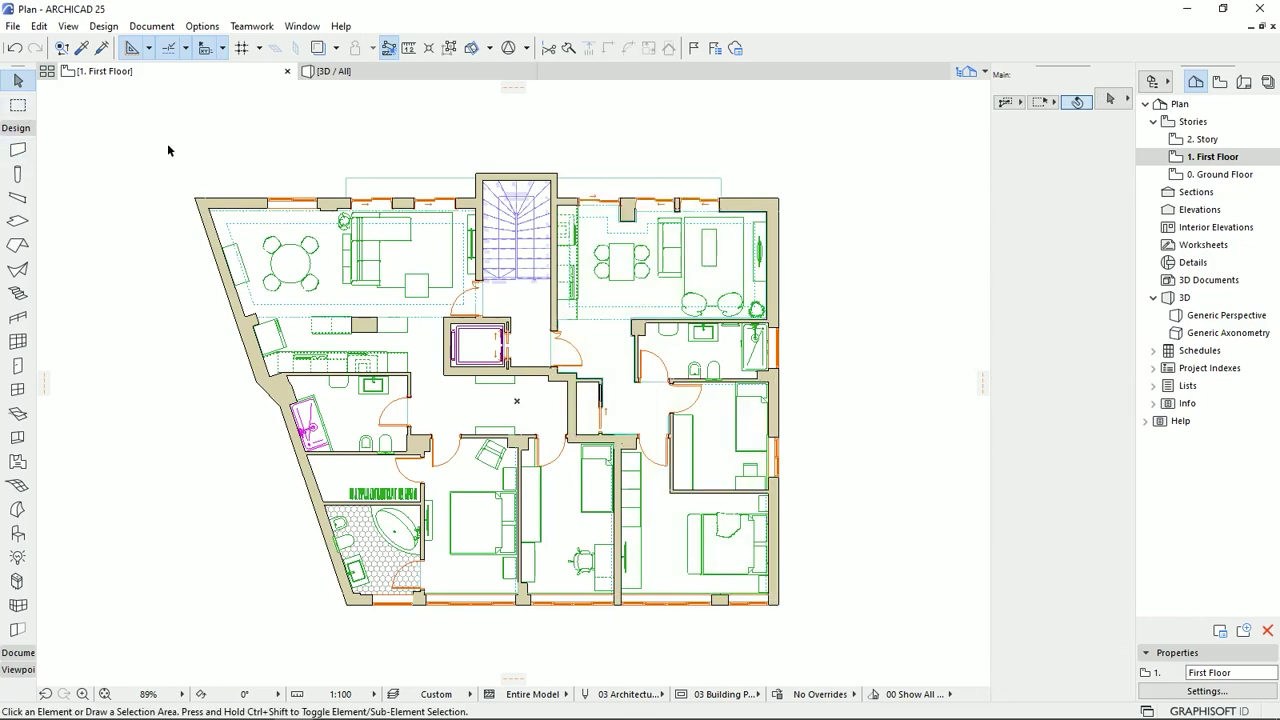
Select all first floor walls within a new marquee around the plan, set their height to 2.70 and clear the selection
{"action": "left_click", "coordinate": [18, 104]}
{"action": "left_click", "coordinate": [178, 149]}
{"action": "left_click", "coordinate": [828, 637]}
{"action": "left_click", "coordinate": [18, 149]}
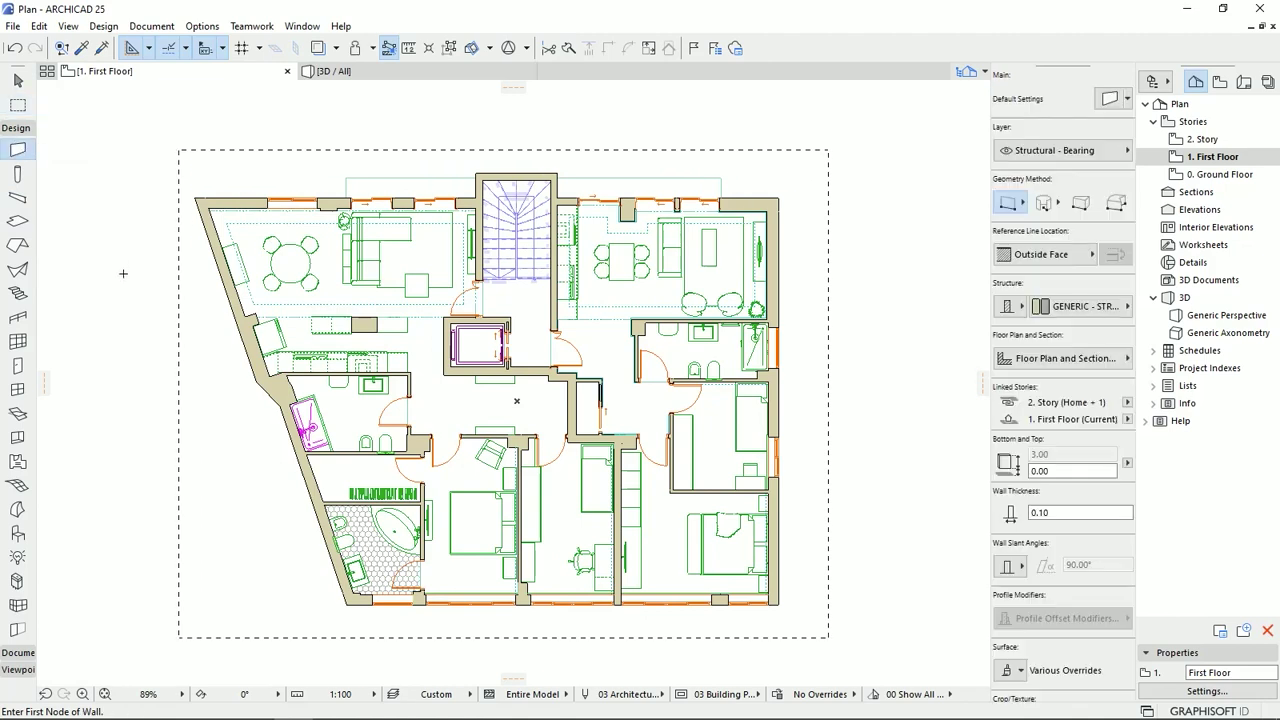
{"action": "key", "text": "ctrl+a"}
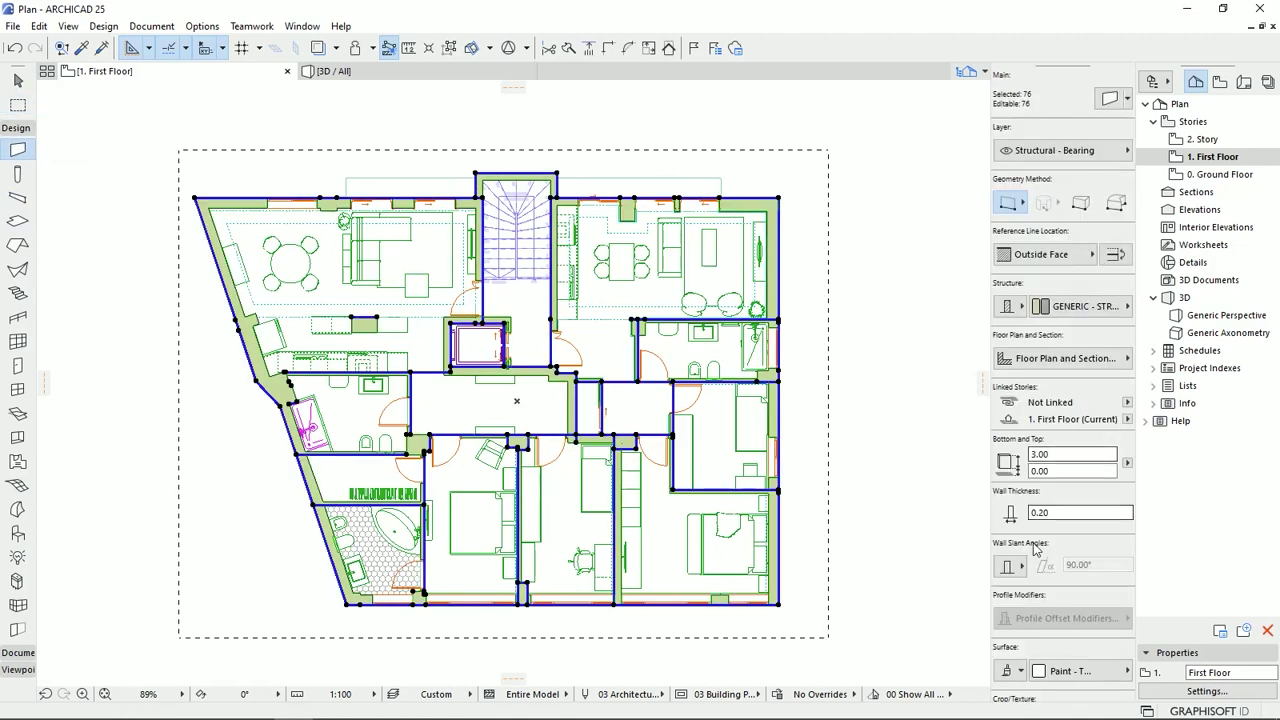
{"action": "left_click_drag", "start_coordinate": [1066, 457], "coordinate": [988, 467]}
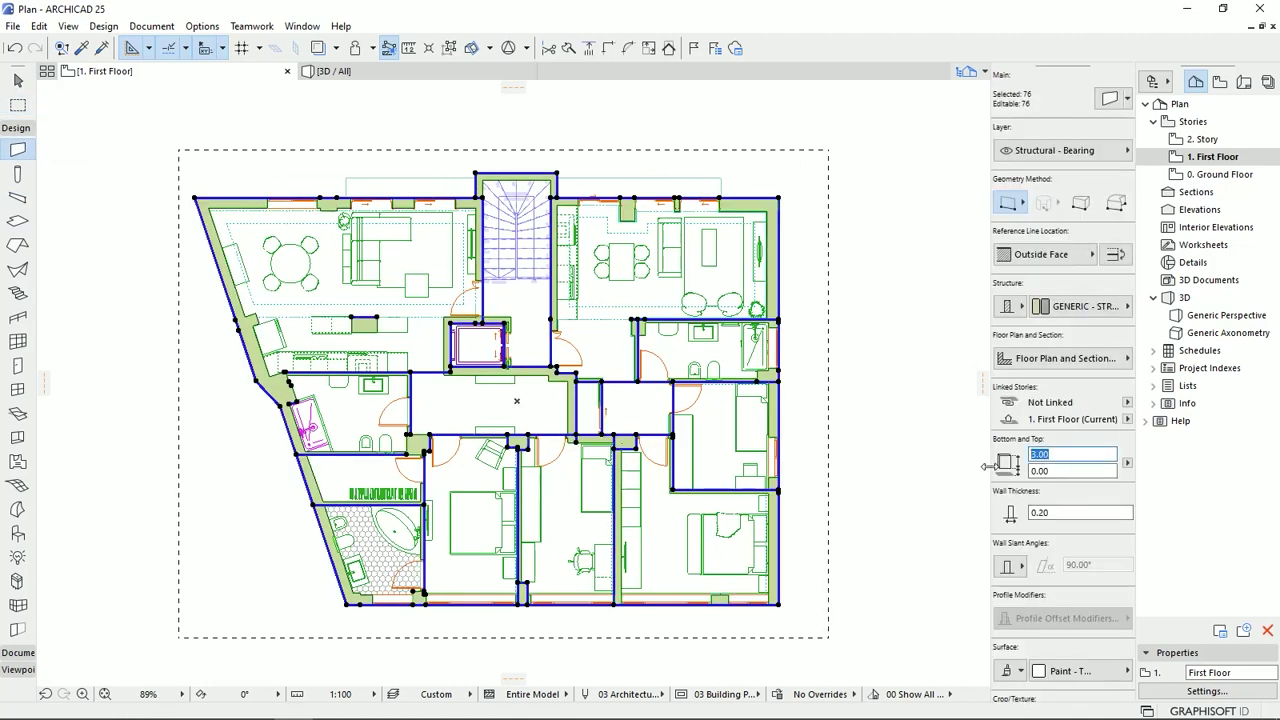
{"action": "type", "text": "2.70"}
{"action": "key", "text": "Return"}
{"action": "key", "text": "Escape"}
{"action": "key", "text": "Escape"}
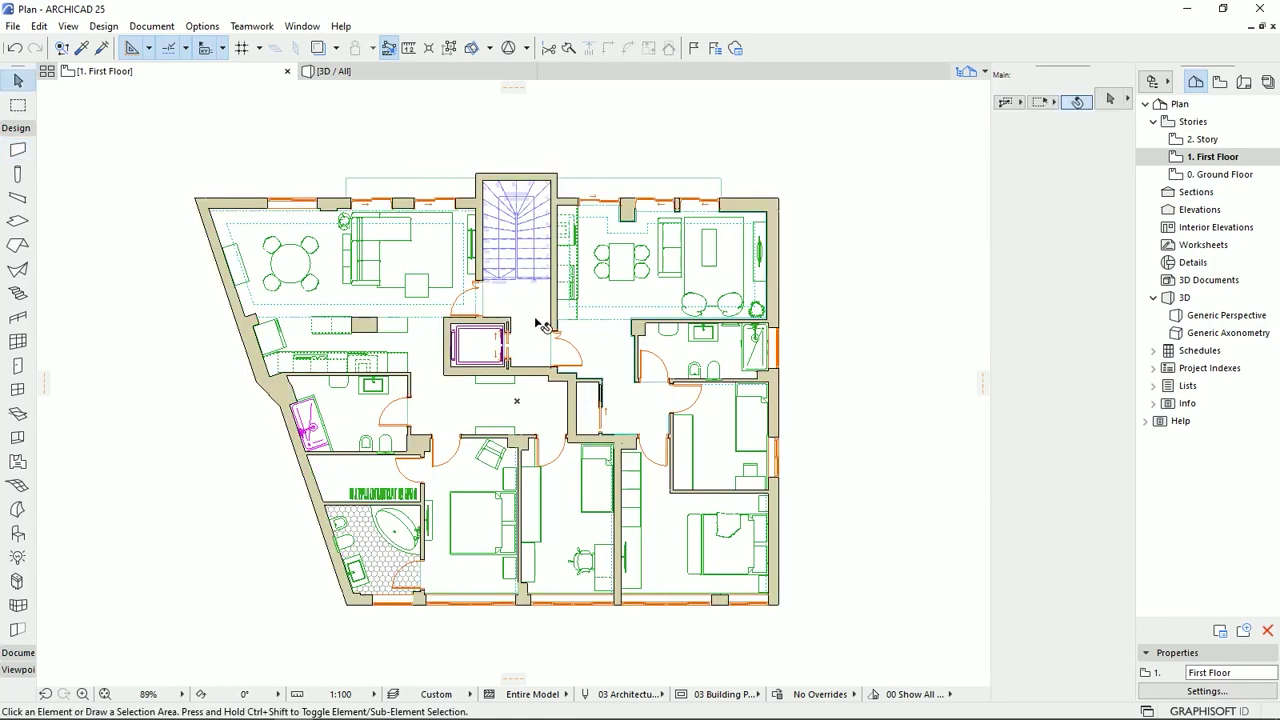
Select the ceiling profiles in the first floor's living rooms and bedrooms and set their elevation to 2.70 from the home story
{"action": "left_click", "coordinate": [594, 319]}
{"action": "left_click", "coordinate": [409, 317], "text": "shift"}
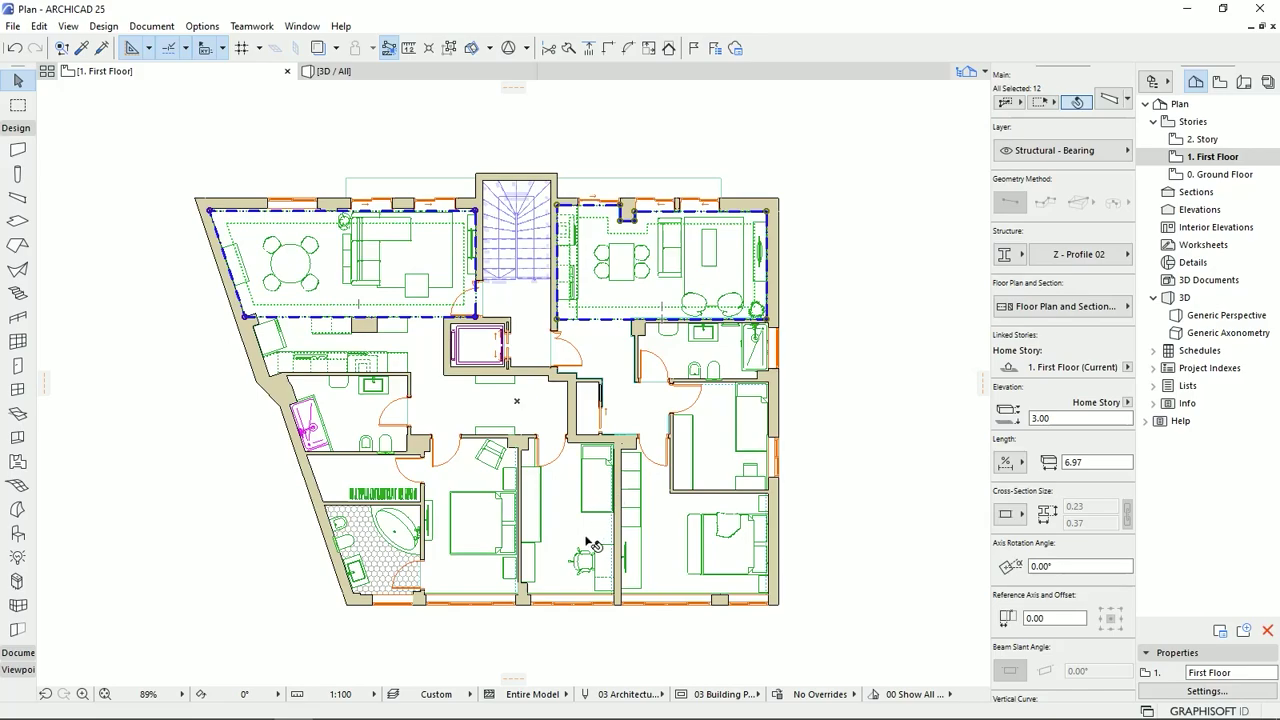
{"action": "scroll", "coordinate": [593, 545], "scroll_direction": "up", "scroll_amount": 6}
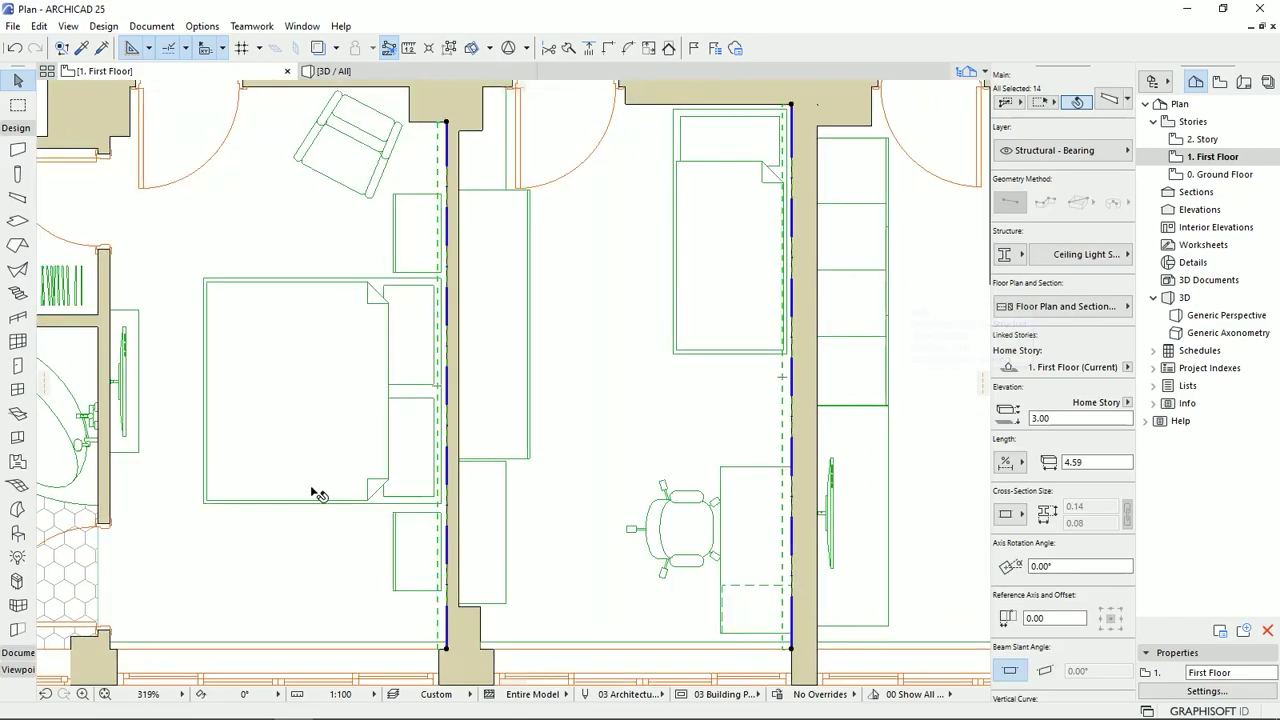
{"action": "scroll", "coordinate": [717, 437], "scroll_direction": "down", "scroll_amount": 4}
{"action": "middle_click_drag", "start_coordinate": [770, 436], "coordinate": [516, 434]}
{"action": "scroll", "coordinate": [740, 437], "scroll_direction": "up", "scroll_amount": 3}
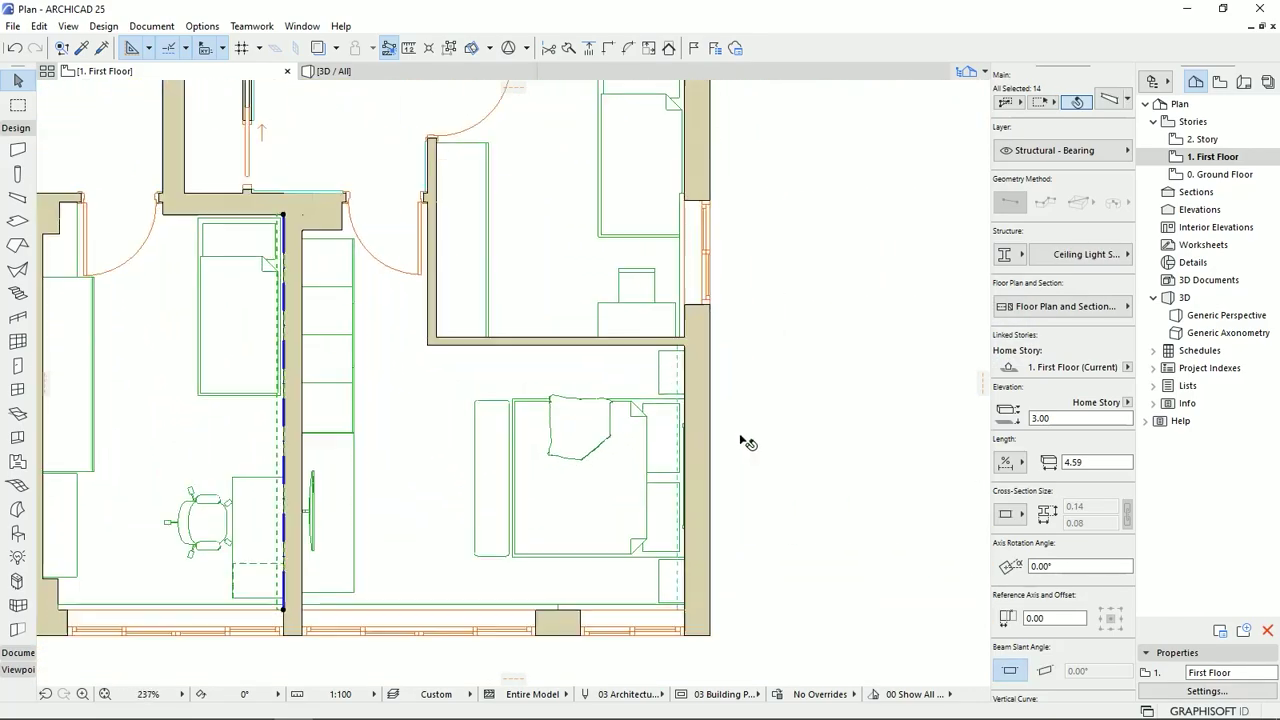
{"action": "scroll", "coordinate": [745, 441], "scroll_direction": "up", "scroll_amount": 1}
{"action": "middle_click_drag", "start_coordinate": [573, 211], "coordinate": [597, 560]}
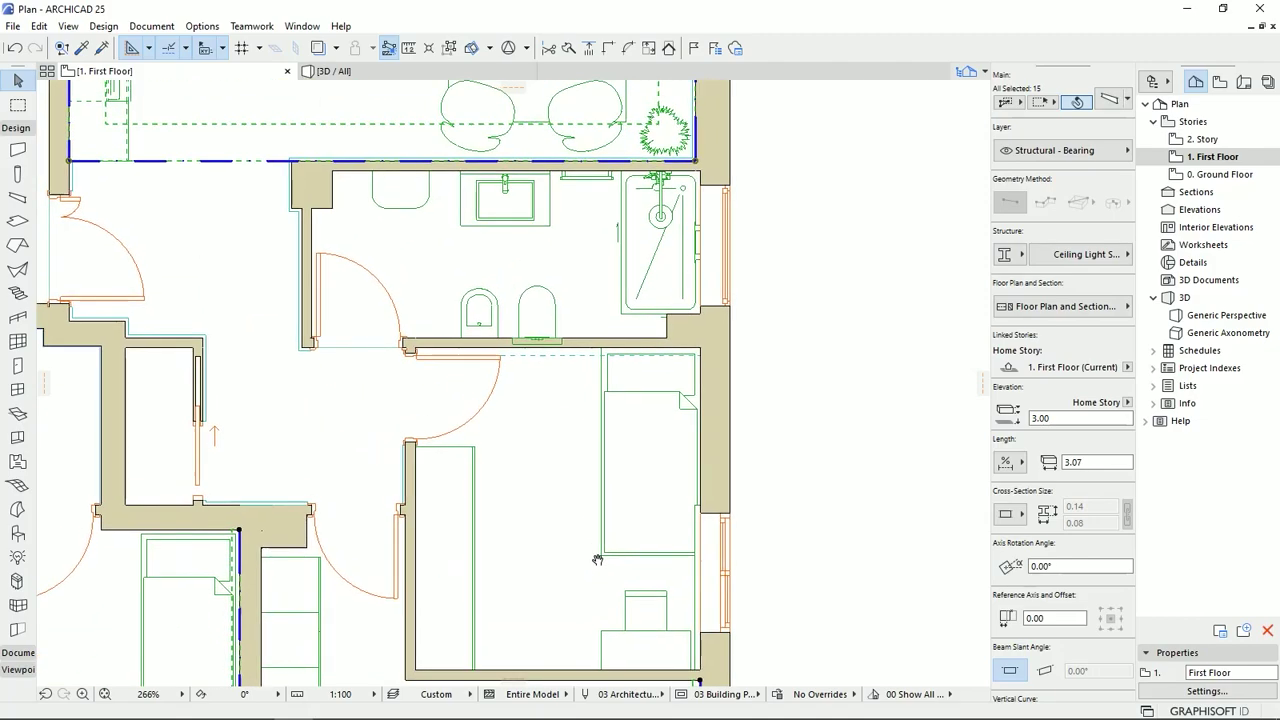
{"action": "left_click", "coordinate": [537, 346], "text": "shift"}
{"action": "scroll", "coordinate": [534, 510], "scroll_direction": "down", "scroll_amount": 3}
{"action": "middle_click_drag", "start_coordinate": [513, 546], "coordinate": [718, 349]}
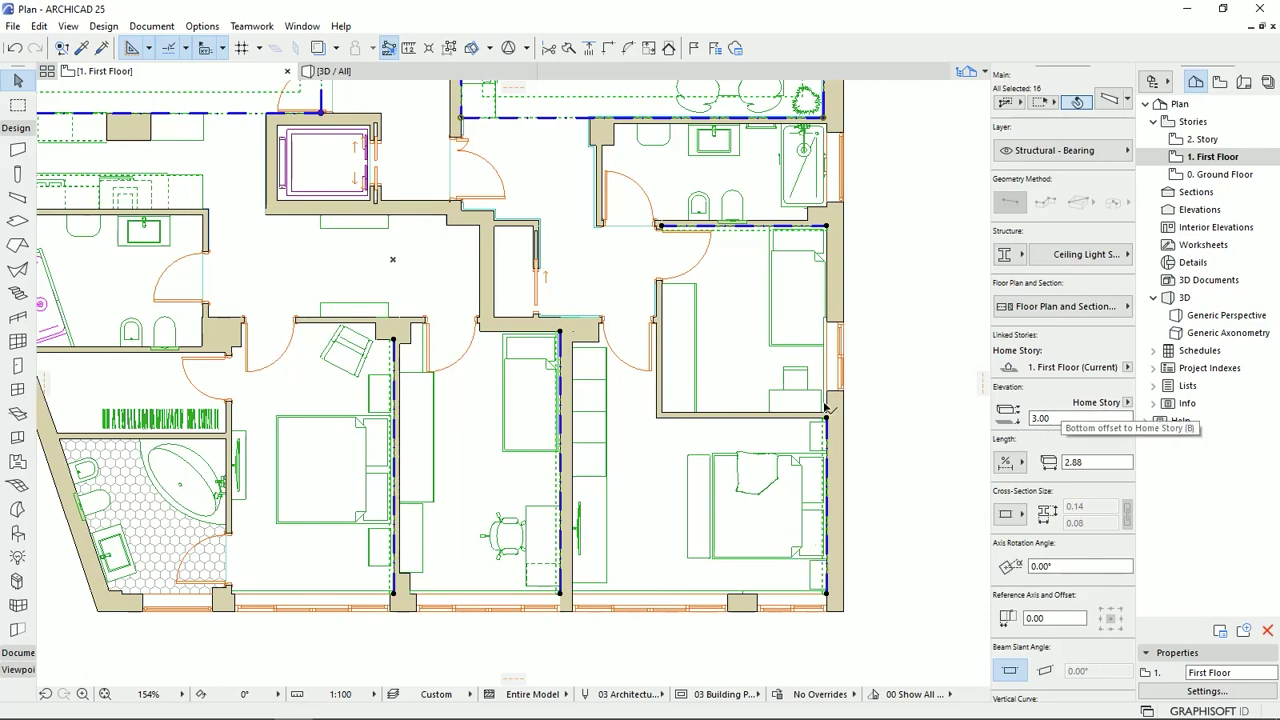
{"action": "middle_click_drag", "start_coordinate": [588, 209], "coordinate": [634, 286]}
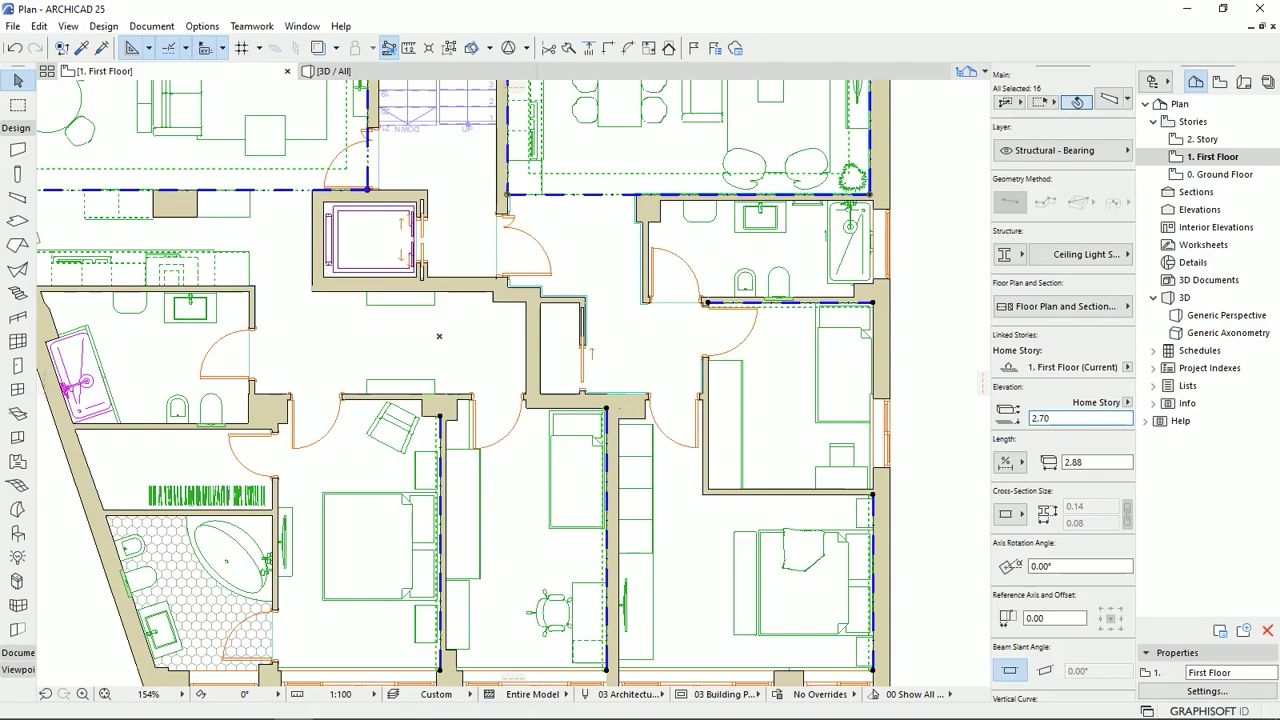
{"action": "scroll", "coordinate": [586, 329], "scroll_direction": "down", "scroll_amount": 4}
{"action": "middle_click_drag", "start_coordinate": [543, 328], "coordinate": [574, 390]}
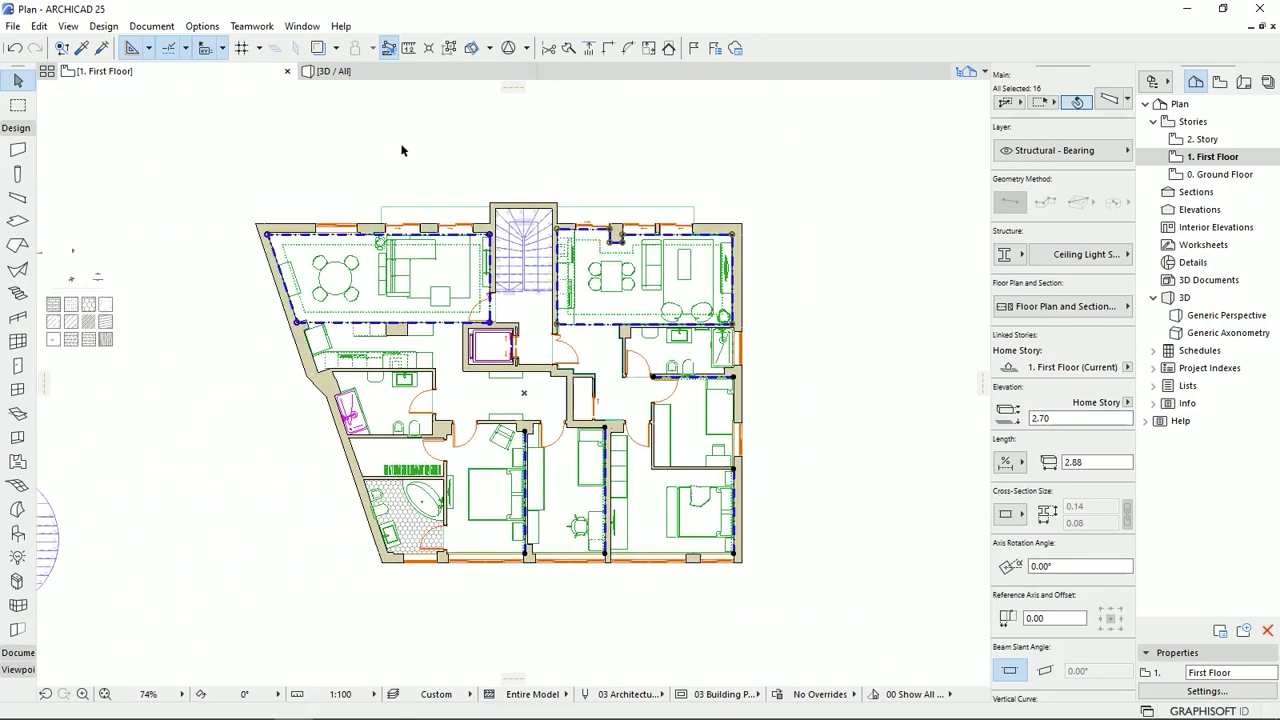
Inspect in 3D how the living room's corner ceiling profiles meet the slab above, selecting that slab to check its thickness and floor side
{"action": "left_click", "coordinate": [390, 75]}
{"action": "key", "text": "Escape"}
{"action": "middle_click_drag", "start_coordinate": [428, 531], "coordinate": [475, 478]}
{"action": "scroll", "coordinate": [474, 477], "scroll_direction": "up", "scroll_amount": 8}
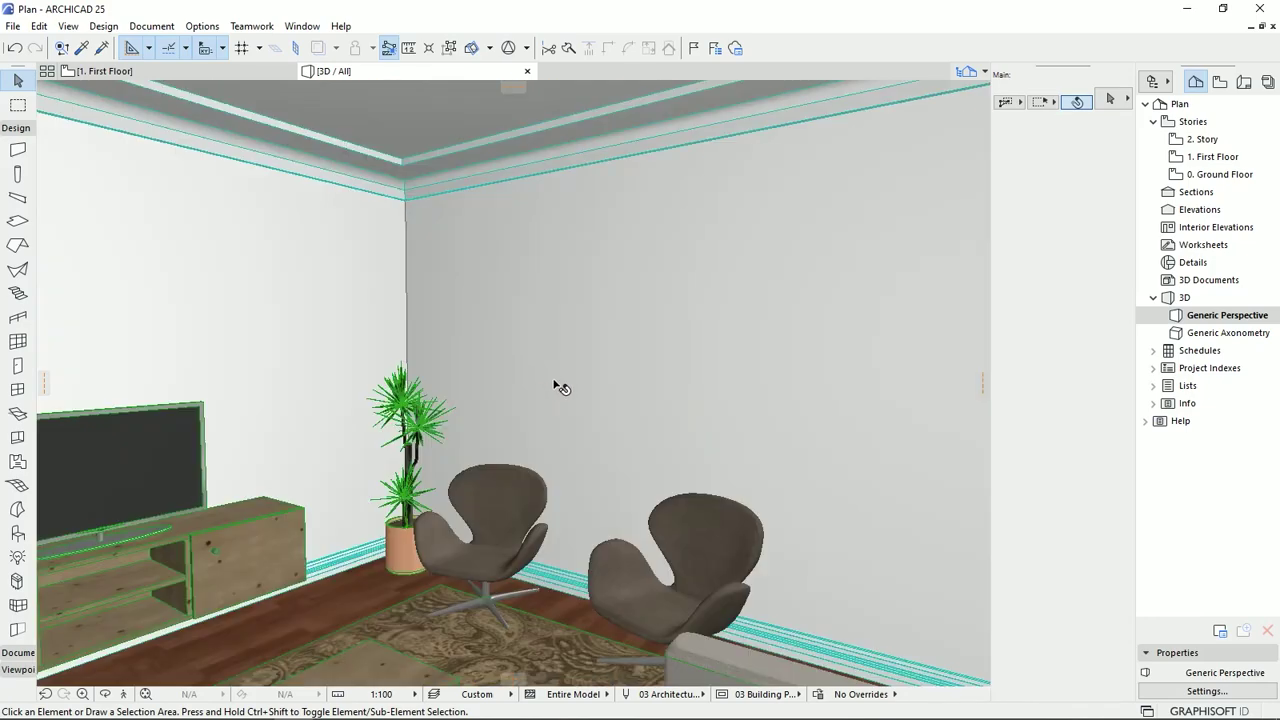
{"action": "mouse_move", "coordinate": [556, 388]}
{"action": "middle_mouse_down", "text": "shift"}
{"action": "mouse_move", "coordinate": [550, 270]}
{"action": "mouse_move", "coordinate": [558, 398]}
{"action": "middle_mouse_up", "text": "shift"}
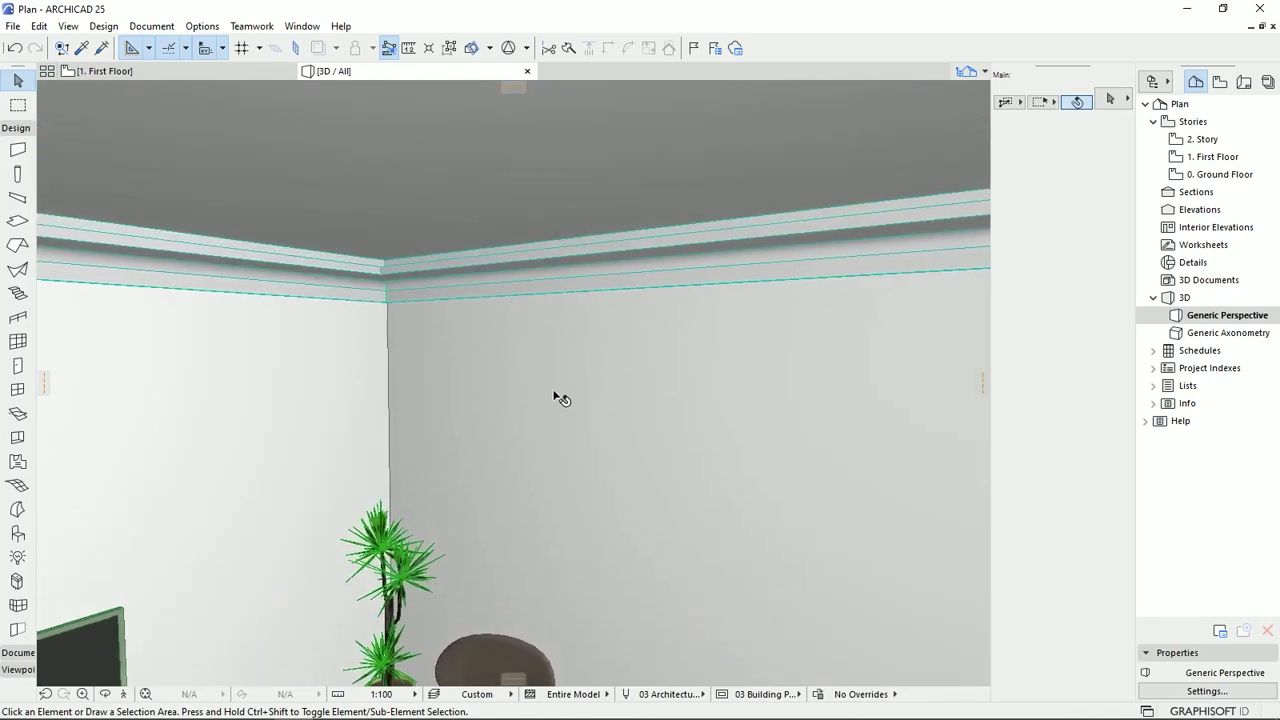
{"action": "left_click", "coordinate": [546, 265]}
{"action": "middle_click_drag", "start_coordinate": [480, 393], "coordinate": [516, 400]}
{"action": "left_click", "coordinate": [535, 248]}
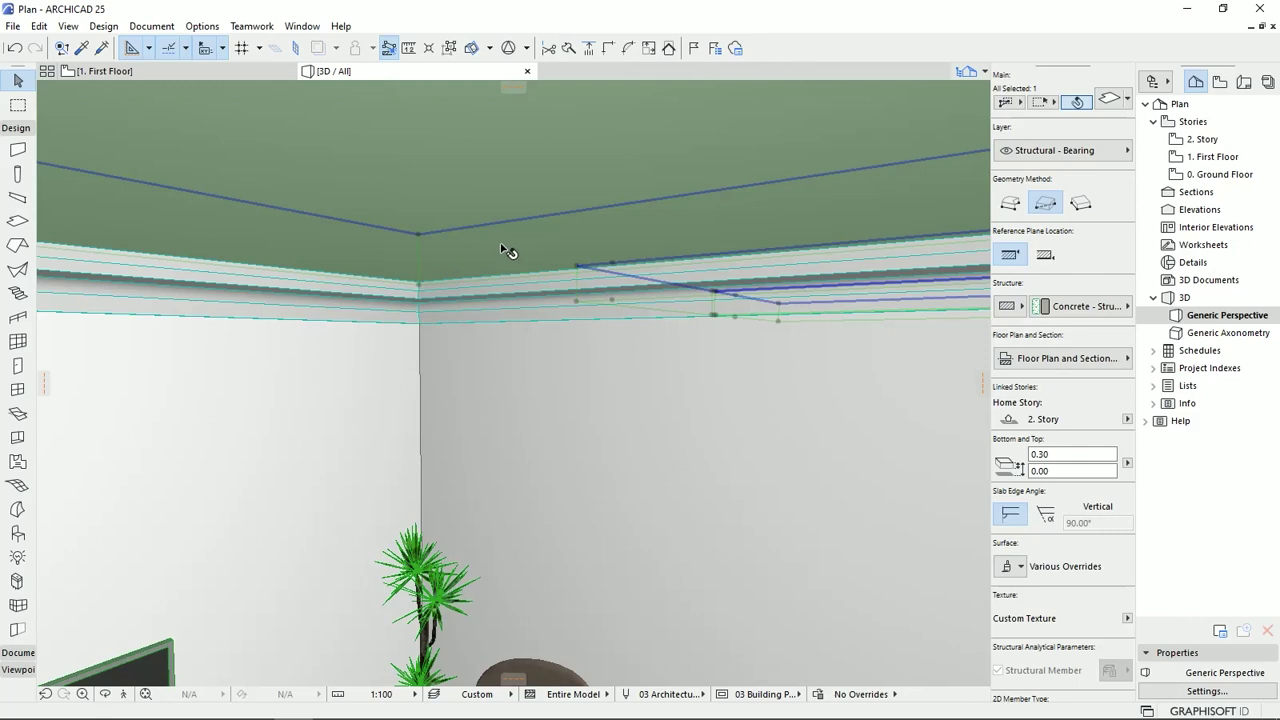
{"action": "middle_click_drag", "start_coordinate": [492, 244], "coordinate": [547, 512]}
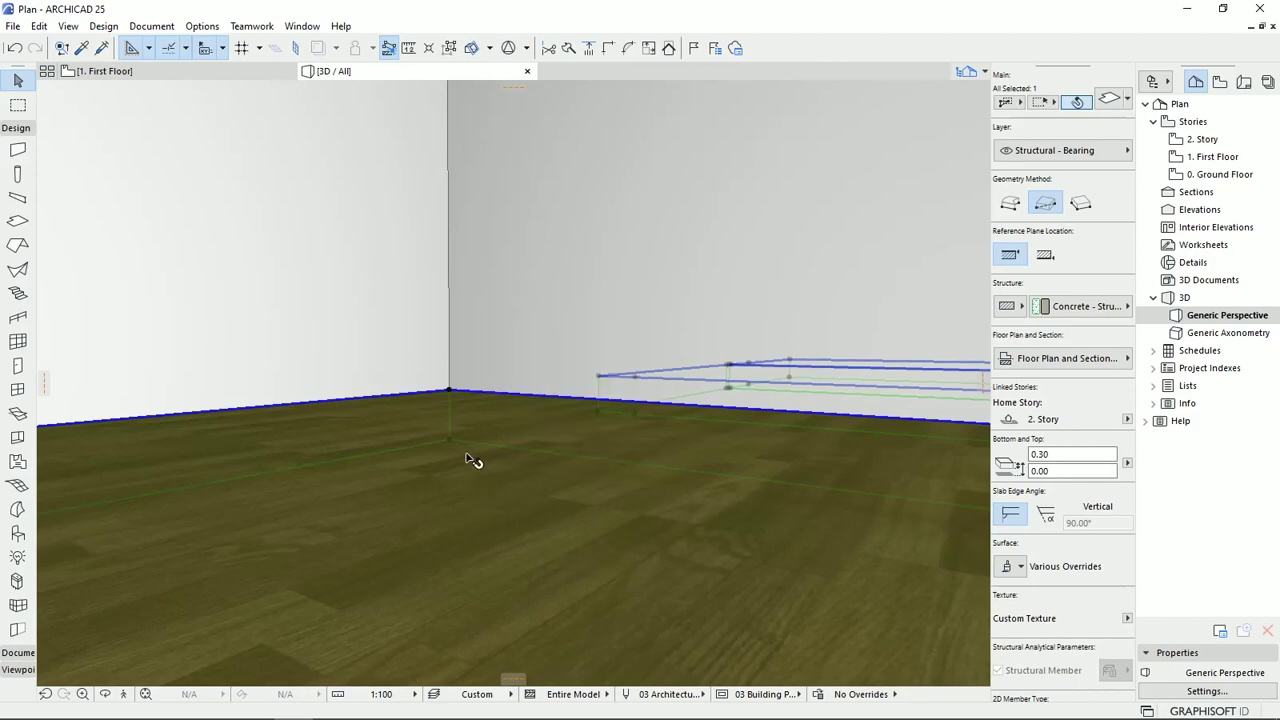
Examine the facade in 3D by selecting the 2. Story slab together with the narrow walls above and below it
{"action": "scroll", "coordinate": [473, 460], "scroll_direction": "down", "scroll_amount": 10}
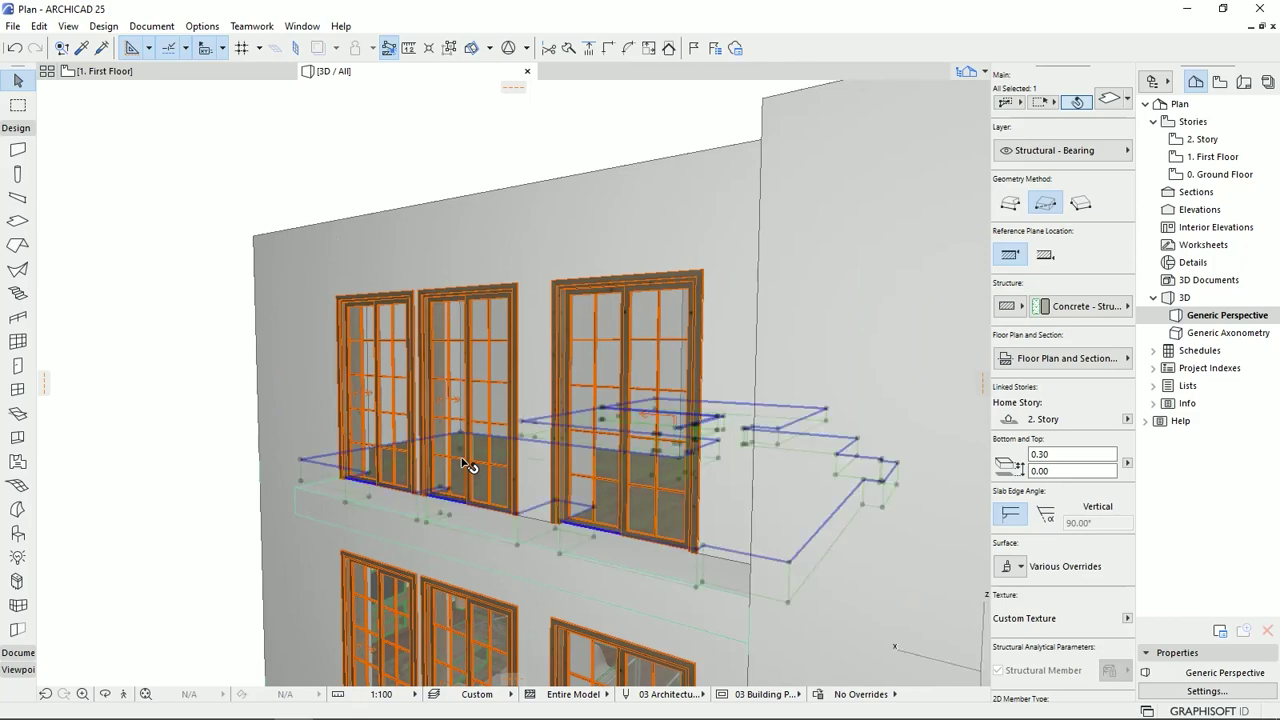
{"action": "scroll", "coordinate": [464, 463], "scroll_direction": "down", "scroll_amount": 5}
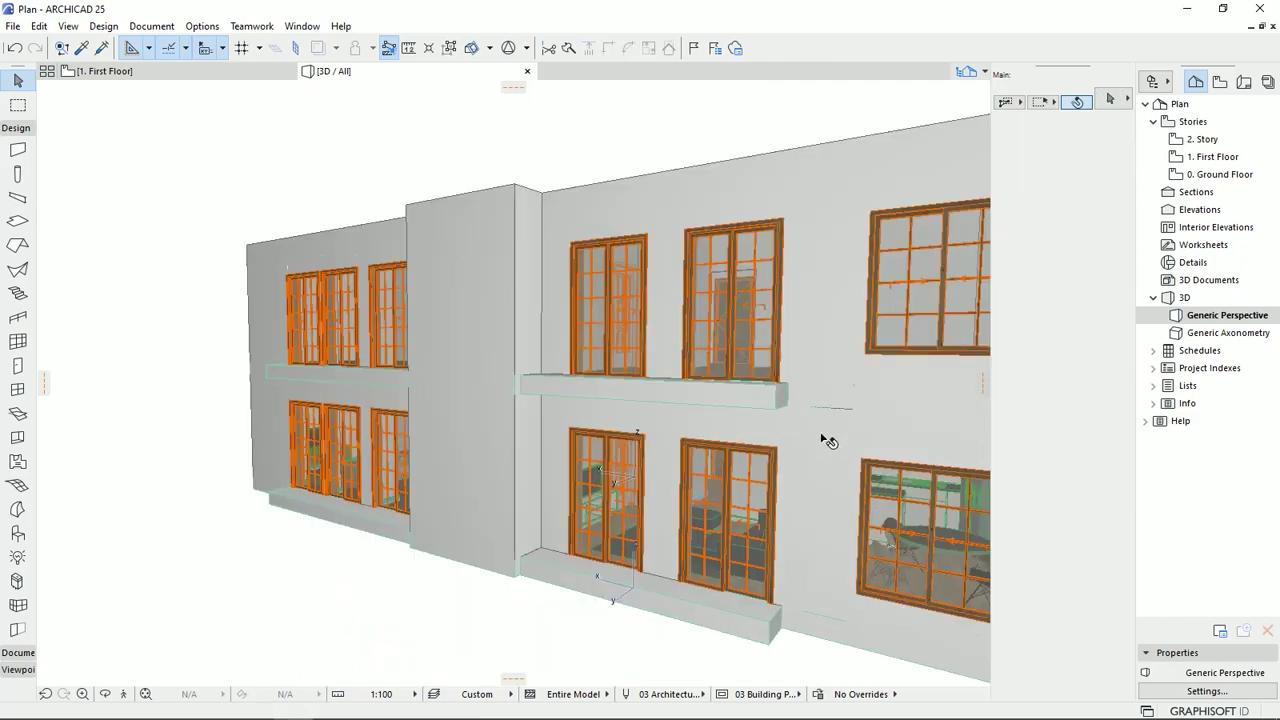
{"action": "left_click", "coordinate": [824, 436]}
{"action": "left_click", "coordinate": [835, 360]}
{"action": "middle_click_drag", "start_coordinate": [835, 360], "coordinate": [533, 458], "text": "shift"}
{"action": "left_click", "coordinate": [533, 453]}
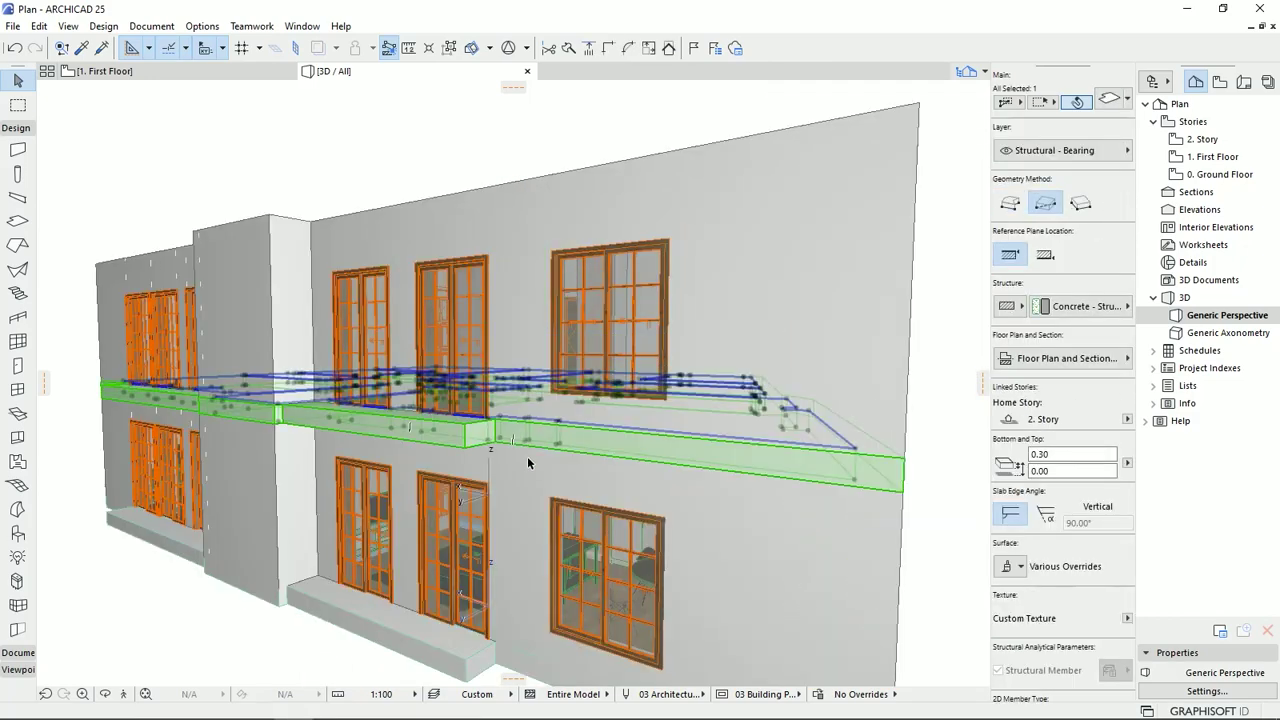
{"action": "key", "text": "Escape"}
{"action": "left_click", "coordinate": [526, 498]}
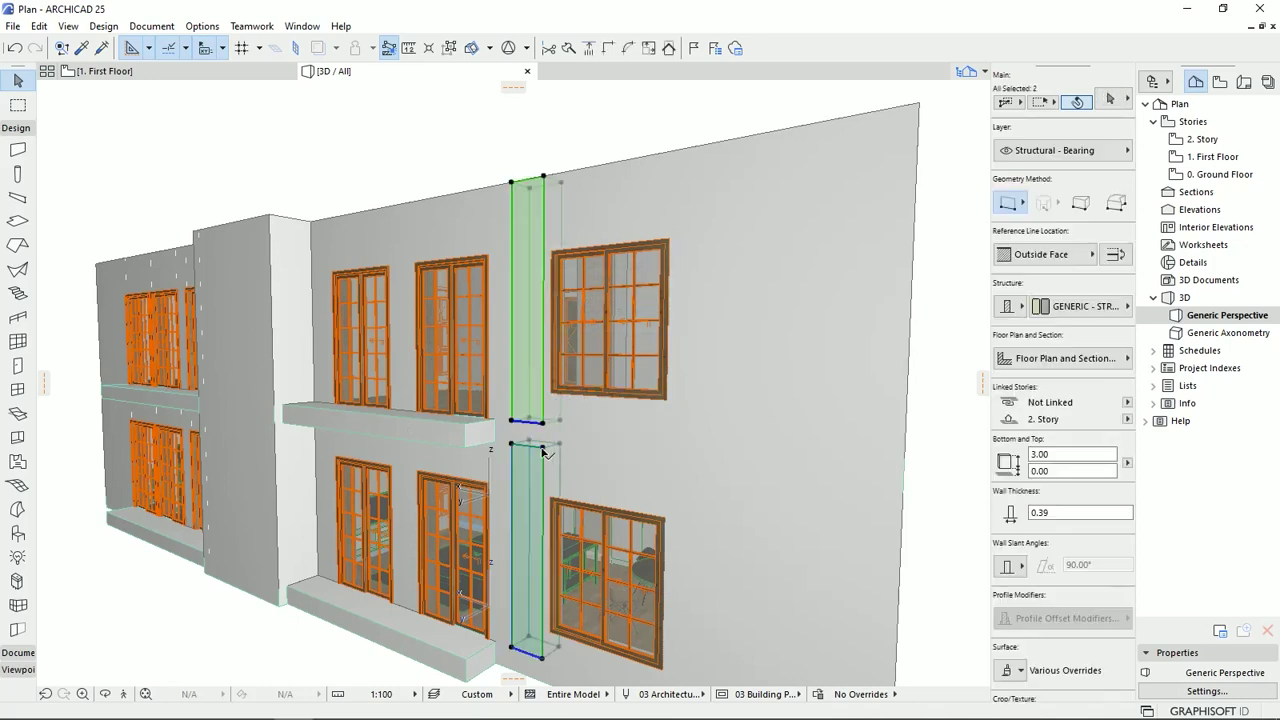
{"action": "left_click", "coordinate": [545, 452], "text": "shift"}
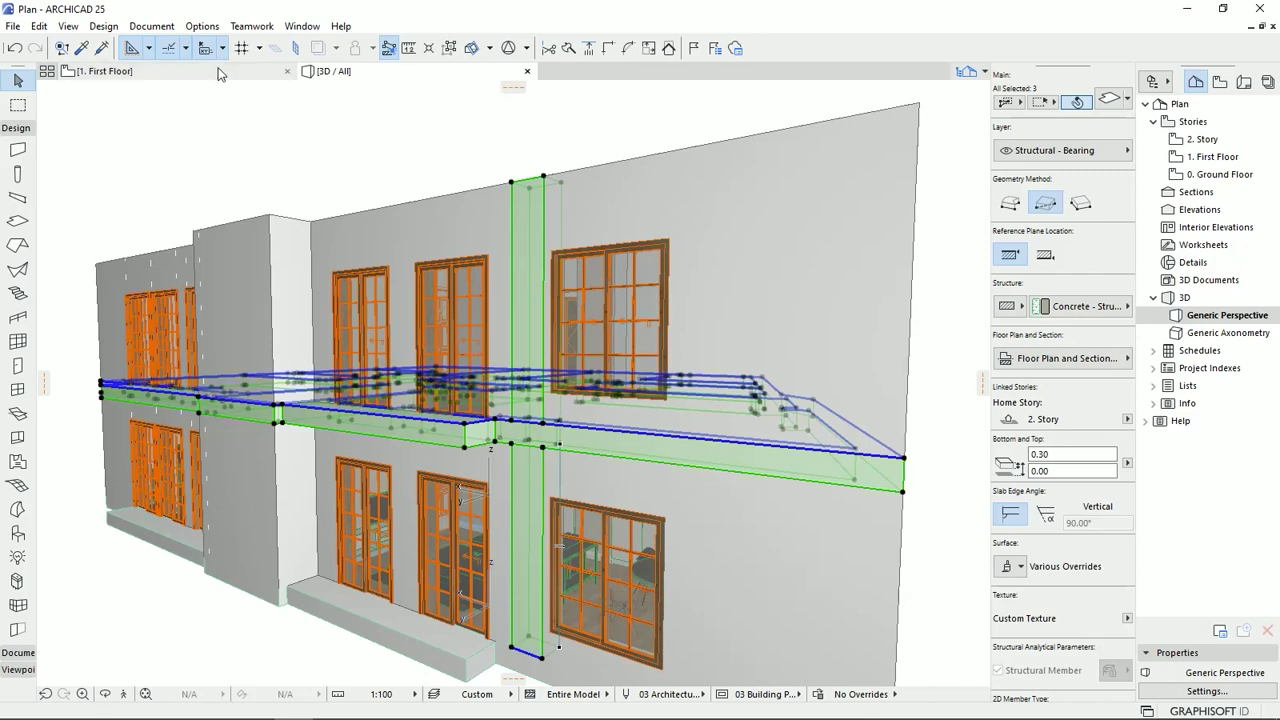
{"action": "left_click", "coordinate": [391, 163]}
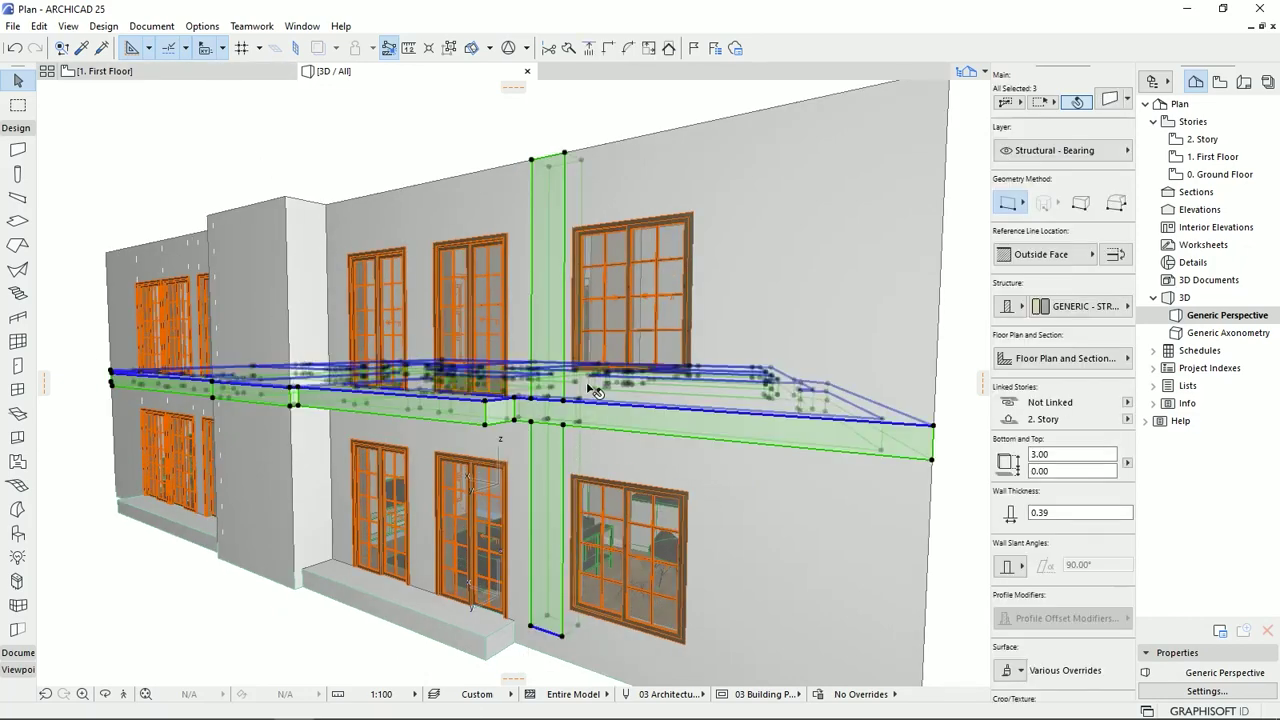
Return to the floor plan, clear the selection and insert a new story above story 2 in the story settings
{"action": "left_click", "coordinate": [190, 71]}
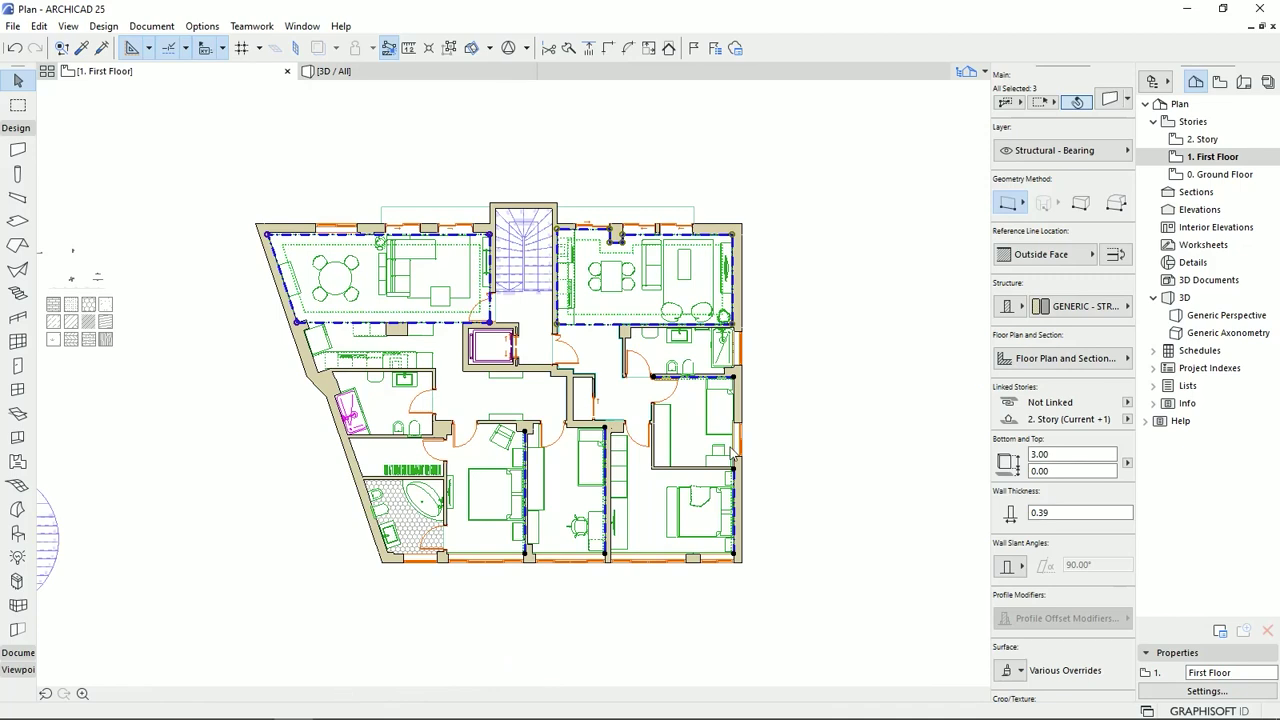
{"action": "left_click", "coordinate": [808, 393]}
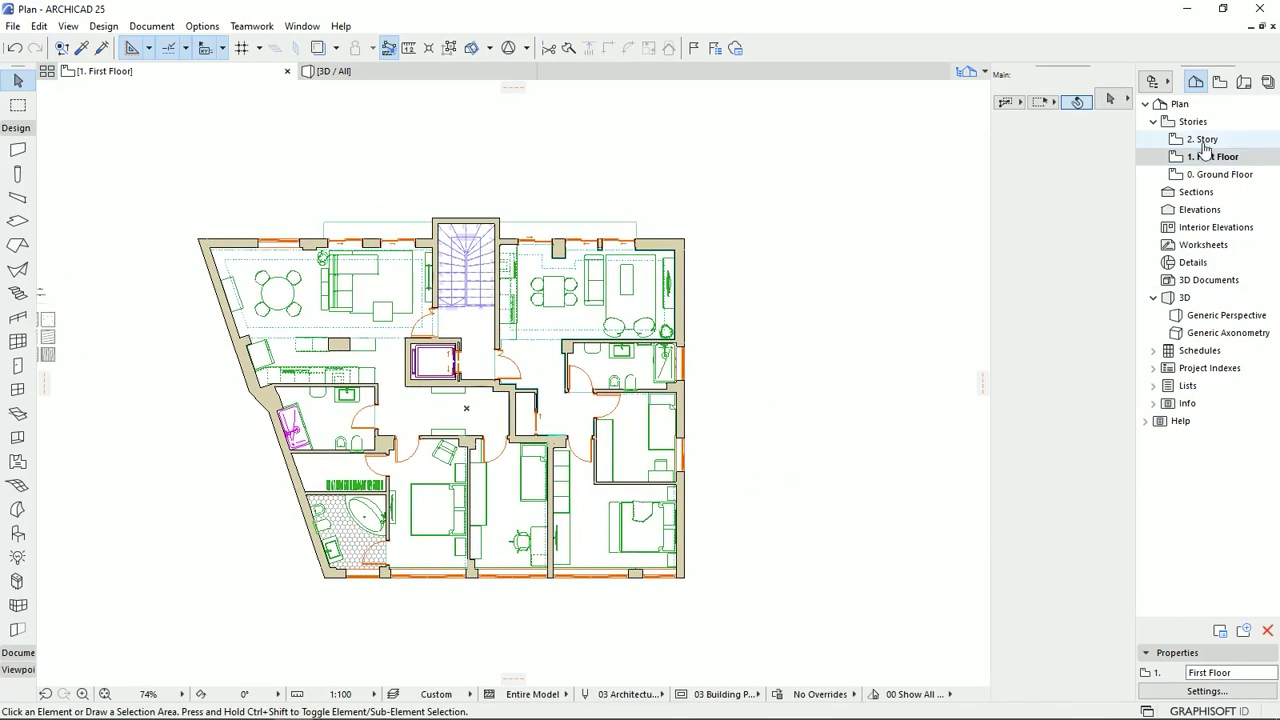
{"action": "left_click", "coordinate": [1194, 135]}
{"action": "right_click", "coordinate": [1205, 139]}
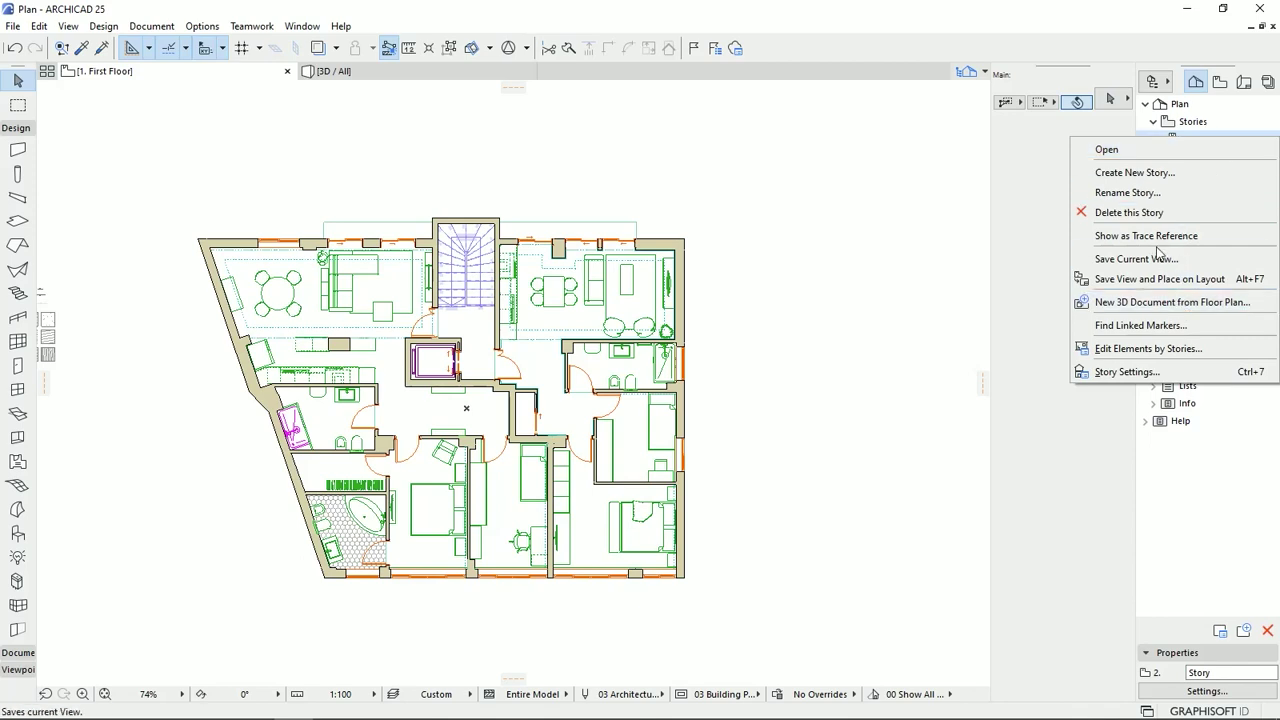
{"action": "left_click", "coordinate": [1162, 373]}
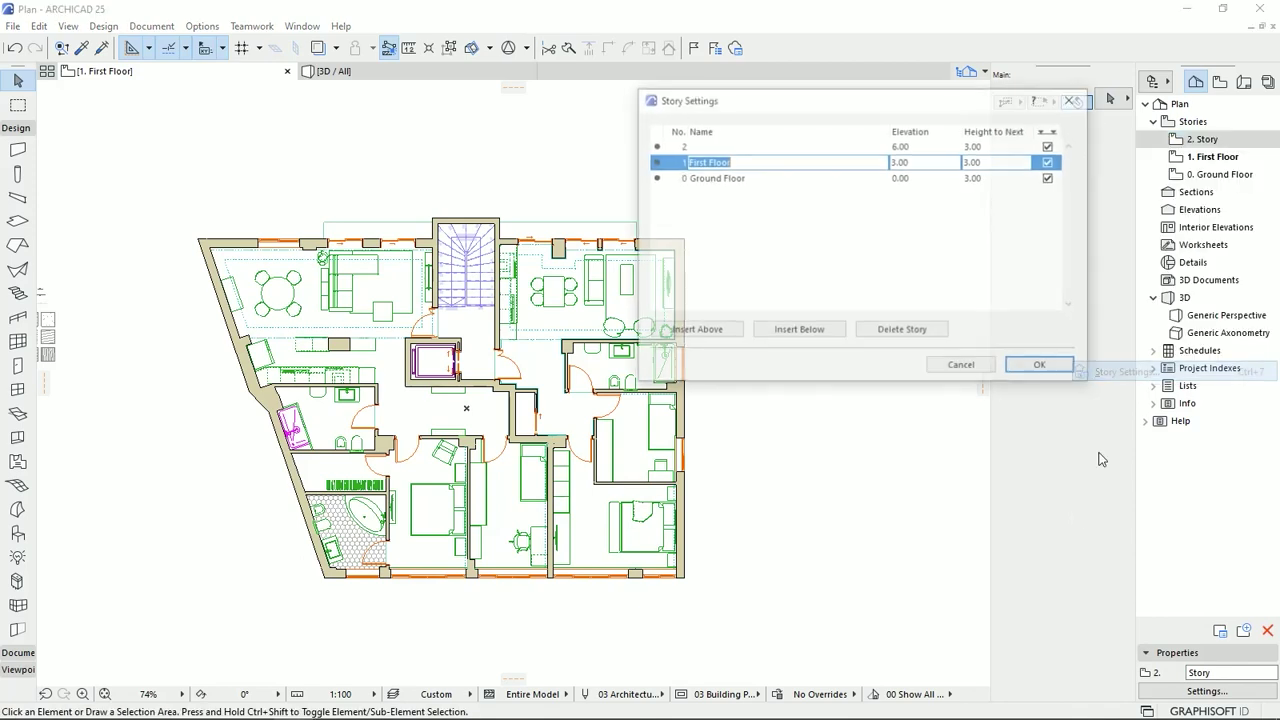
{"action": "left_click", "coordinate": [675, 147]}
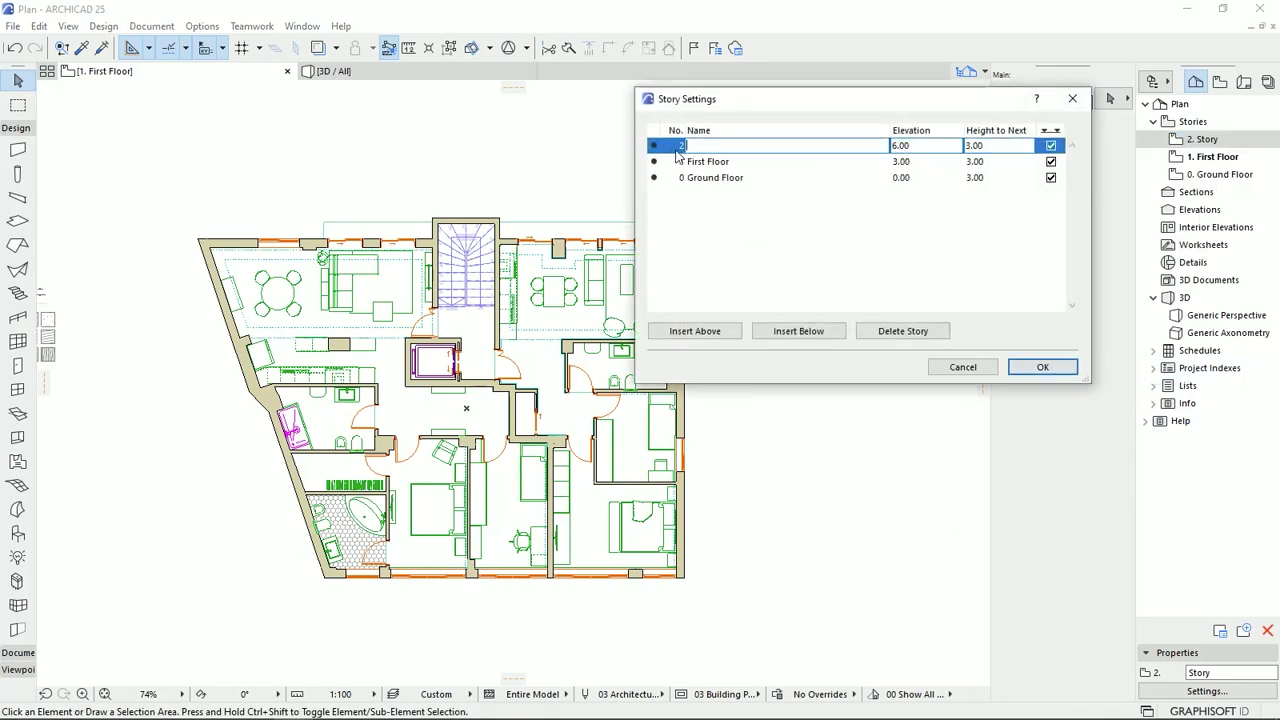
{"action": "left_click", "coordinate": [716, 340]}
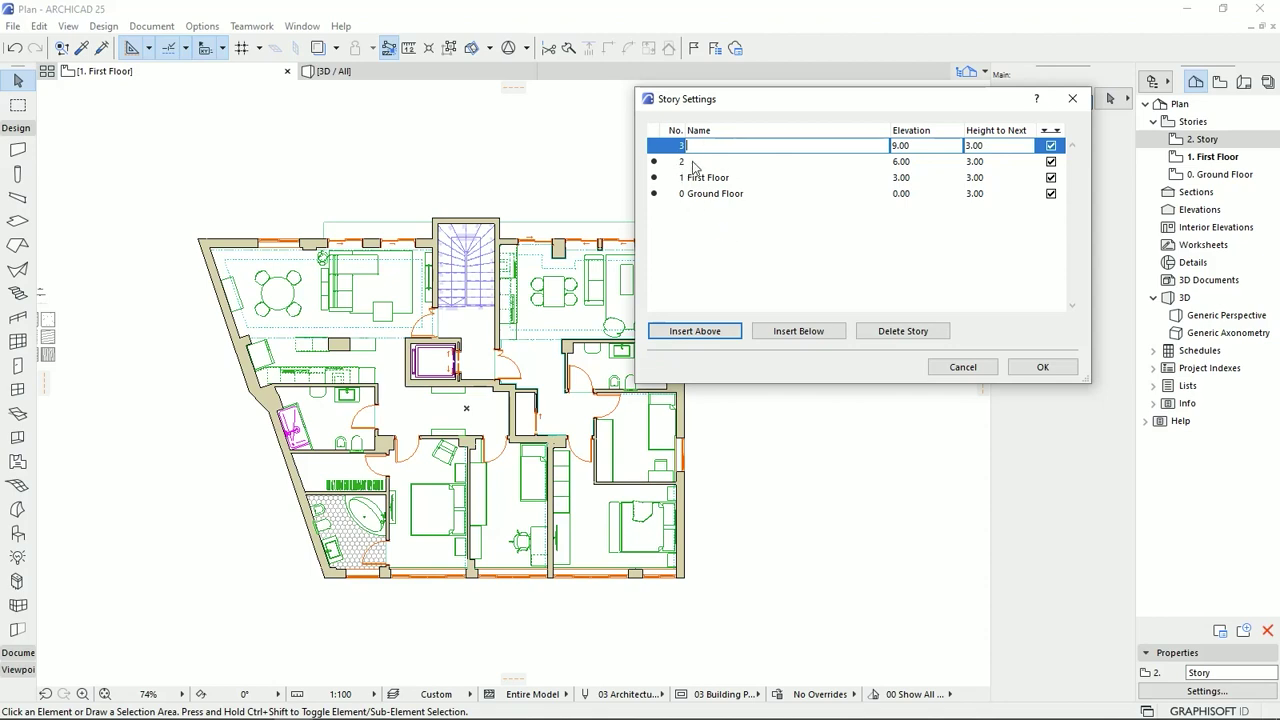
{"action": "left_click", "coordinate": [1045, 366]}
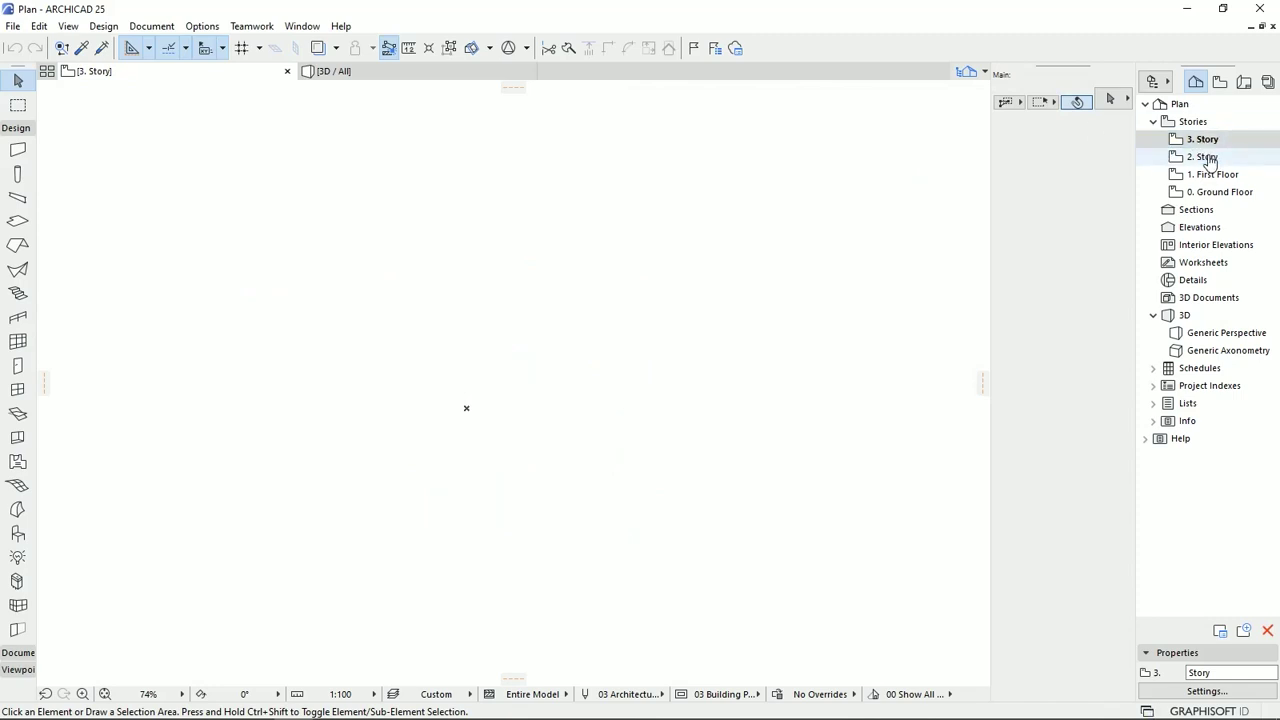
Copy all elements of the 2. Story plan and paste them in the same position on the 3. Story
{"action": "double_click", "coordinate": [1208, 158]}
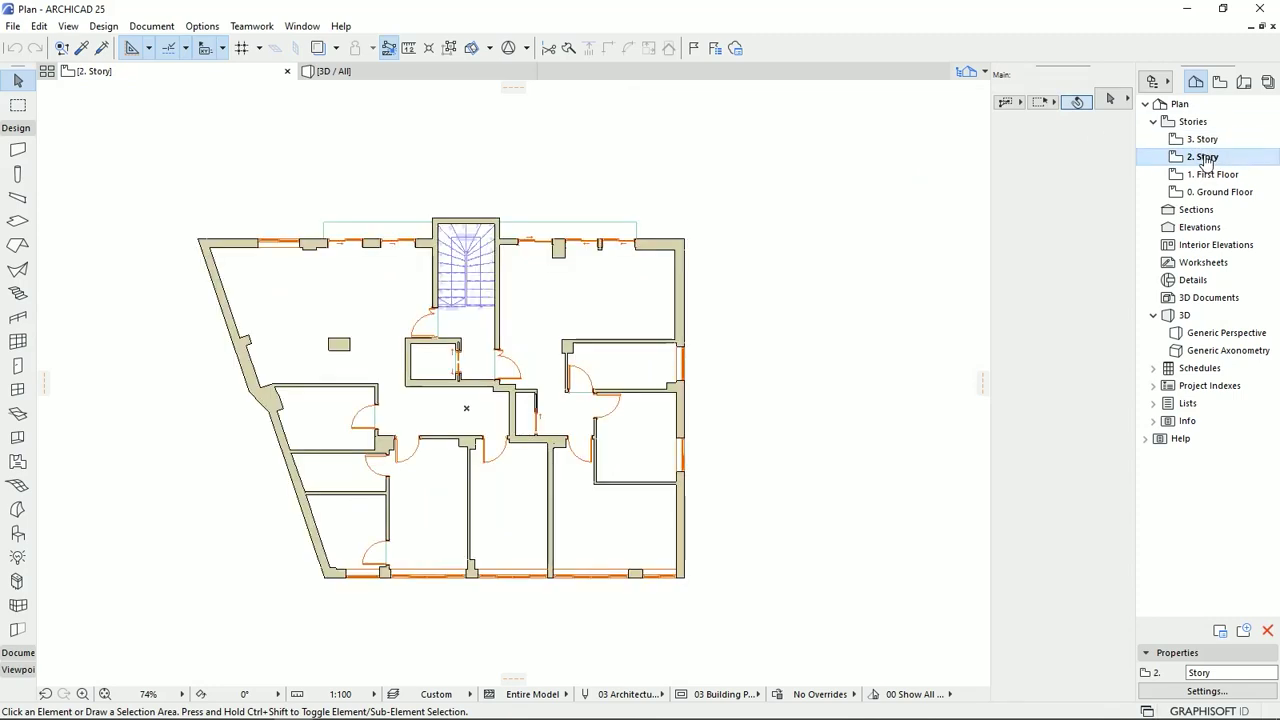
{"action": "left_click_drag", "start_coordinate": [813, 166], "coordinate": [113, 634]}
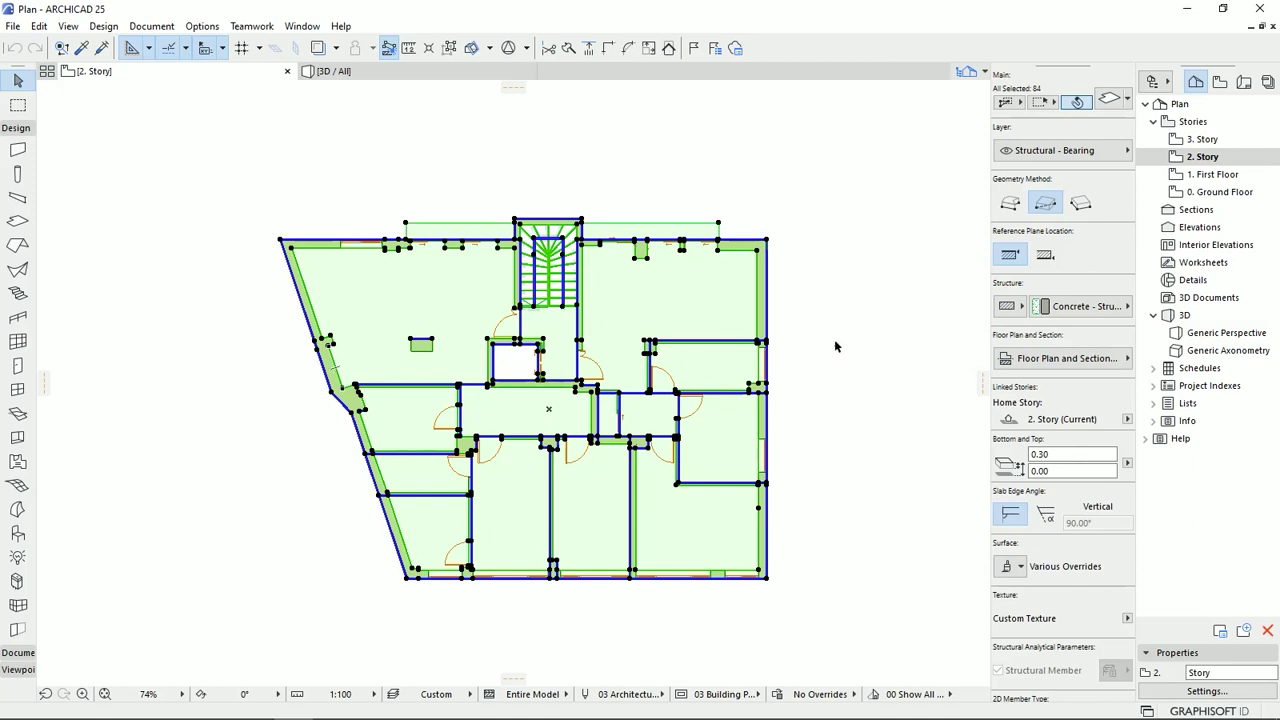
{"action": "left_click", "coordinate": [1191, 141]}
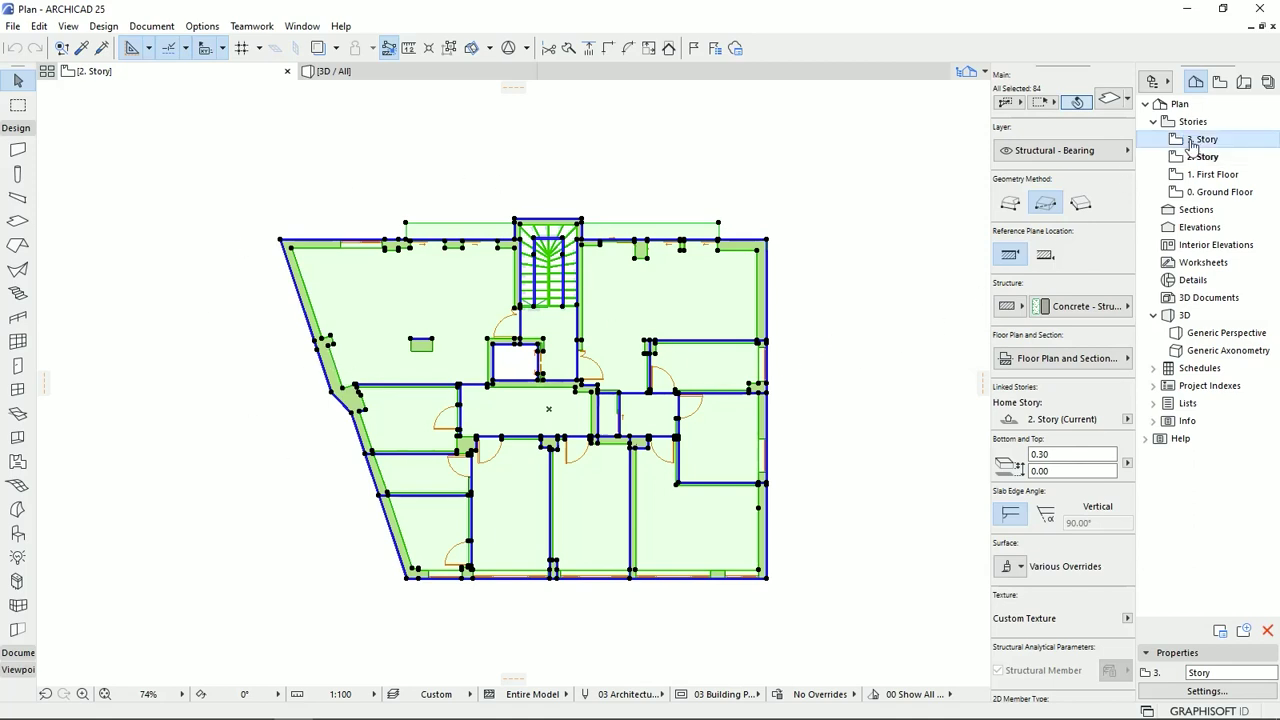
{"action": "right_click", "coordinate": [310, 441]}
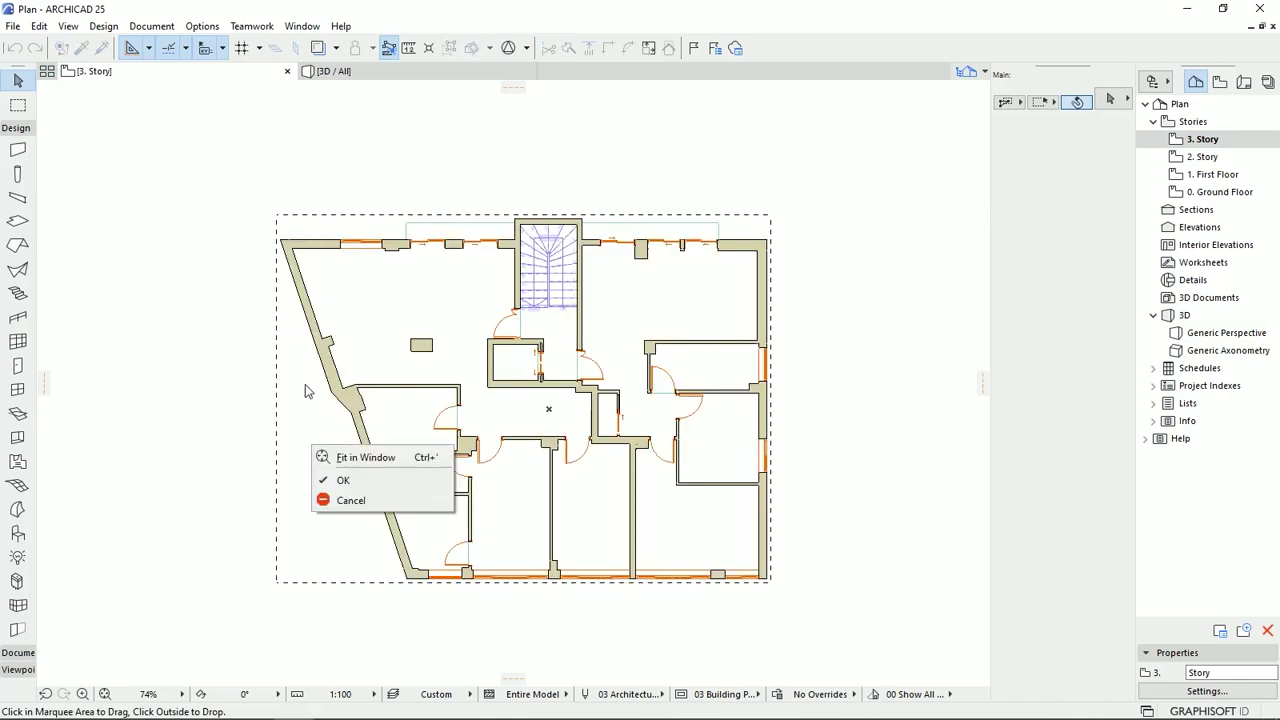
{"action": "left_click", "coordinate": [355, 485]}
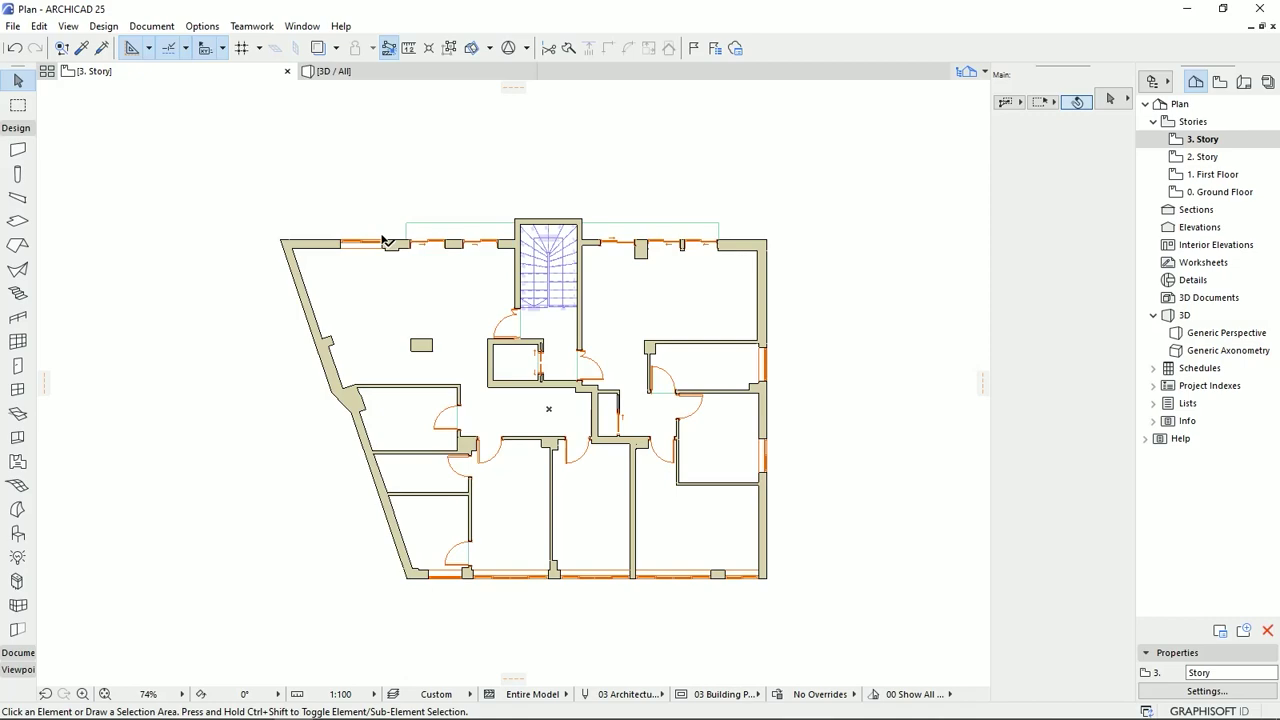
Check the stacked stories in 3D by selecting the right facade walls of the two upper stories and the slab between them
{"action": "left_click", "coordinate": [396, 72]}
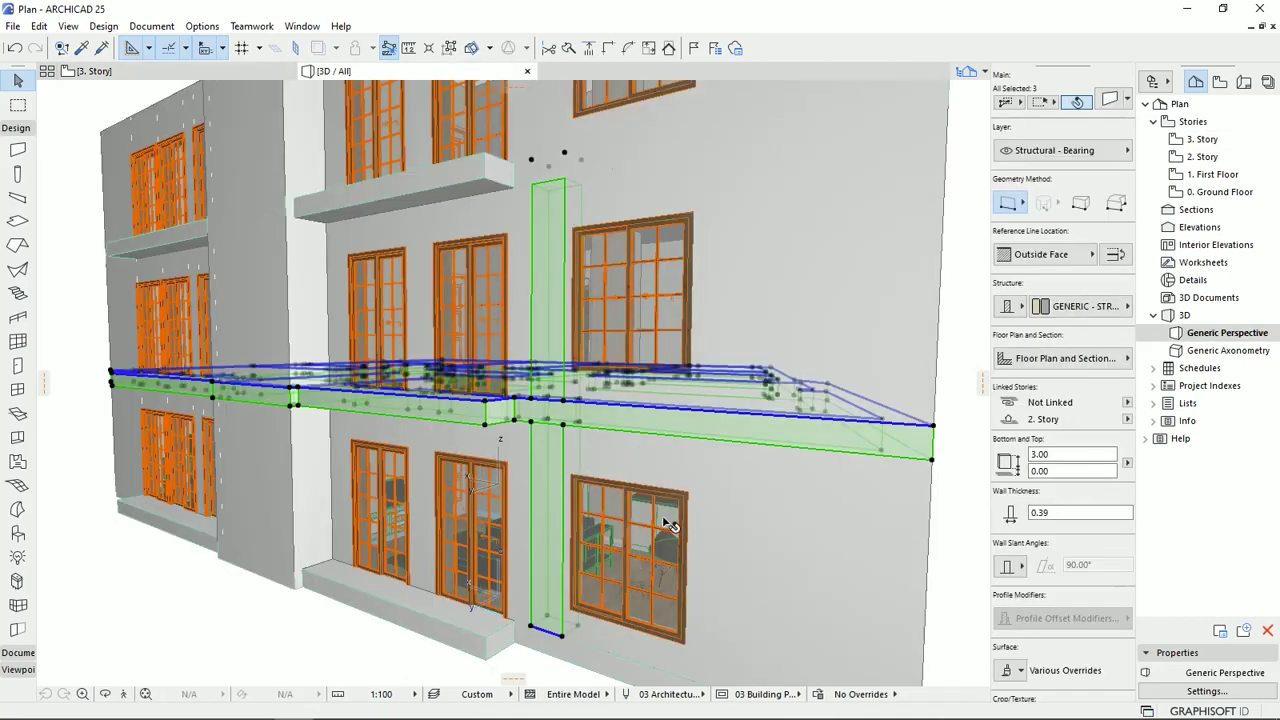
{"action": "left_click", "coordinate": [671, 207]}
{"action": "middle_click_drag", "start_coordinate": [623, 178], "coordinate": [626, 349]}
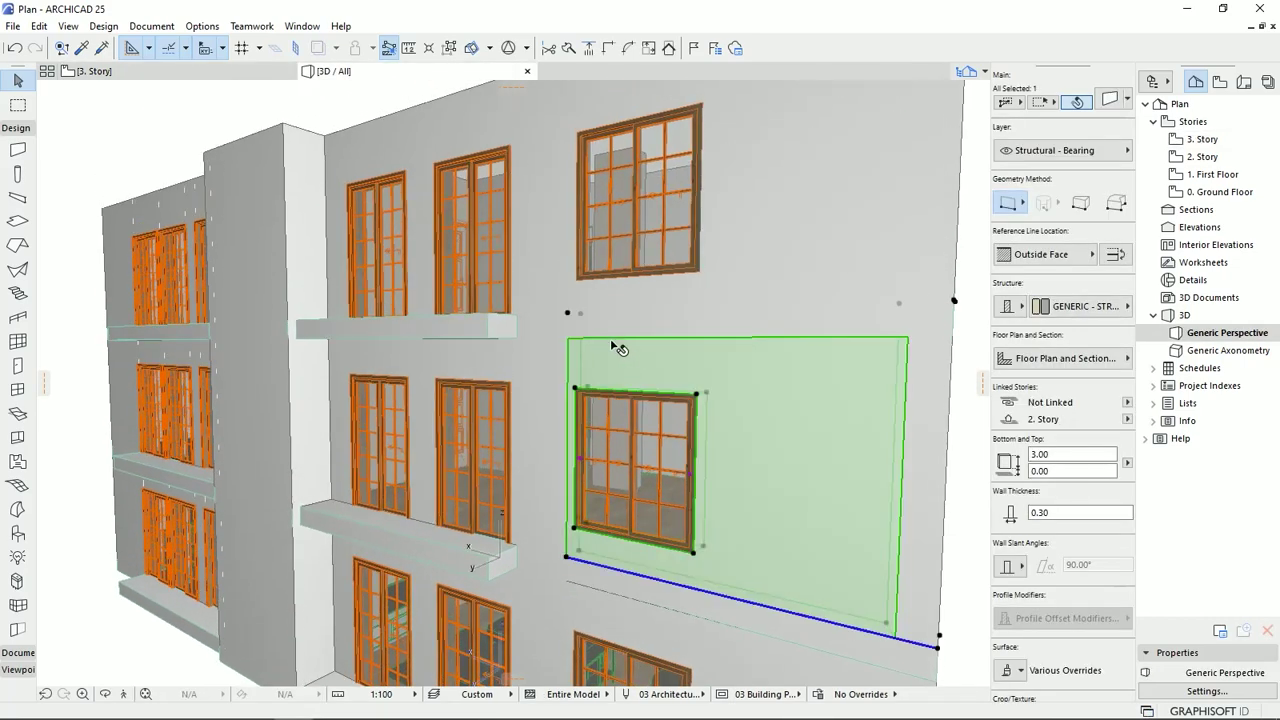
{"action": "middle_click_drag", "start_coordinate": [955, 317], "coordinate": [911, 321]}
{"action": "left_click", "coordinate": [808, 230], "text": "shift"}
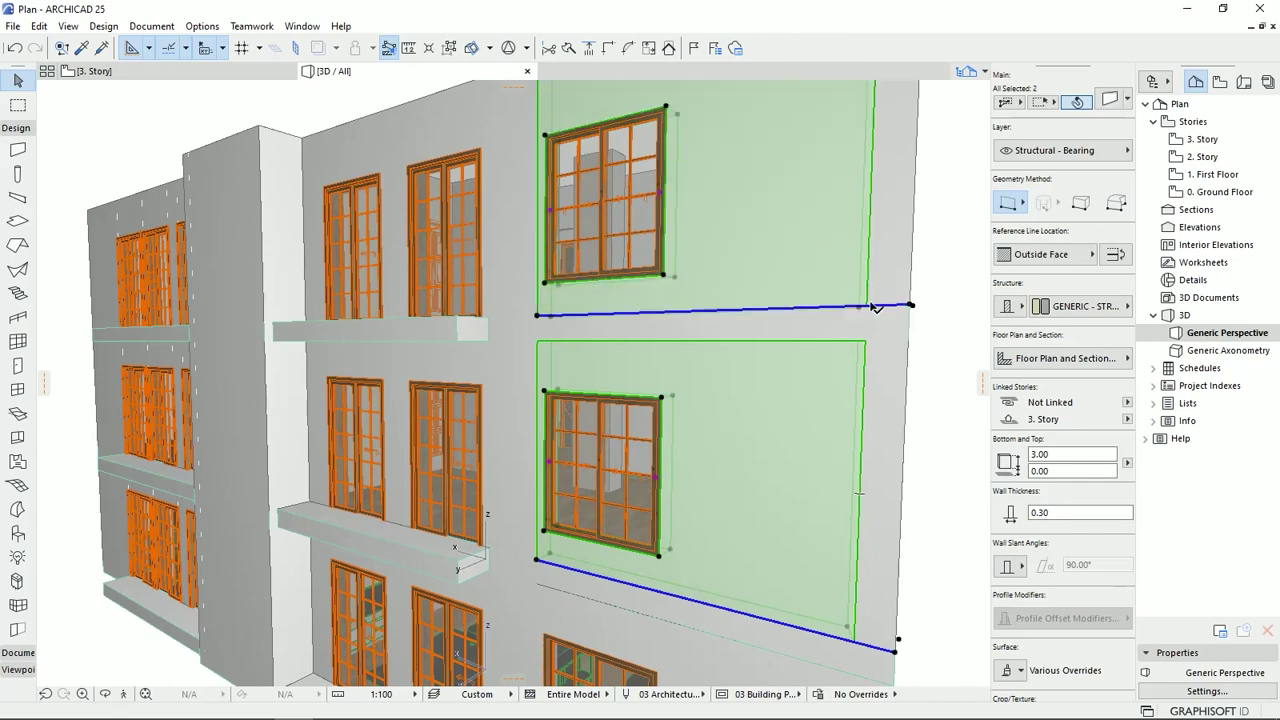
{"action": "left_click", "coordinate": [724, 326]}
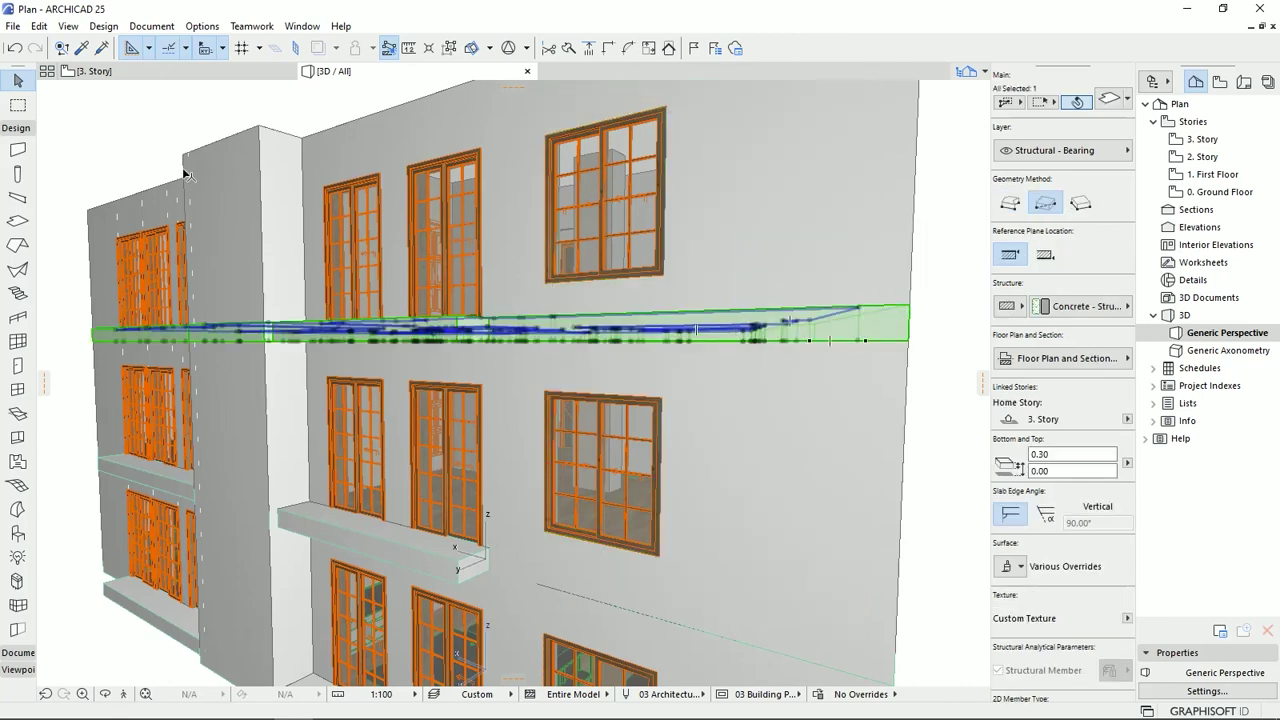
Try to offset the outline of the 3. Story slab inward from the outer wall faces on the floor plan
{"action": "left_click", "coordinate": [222, 74]}
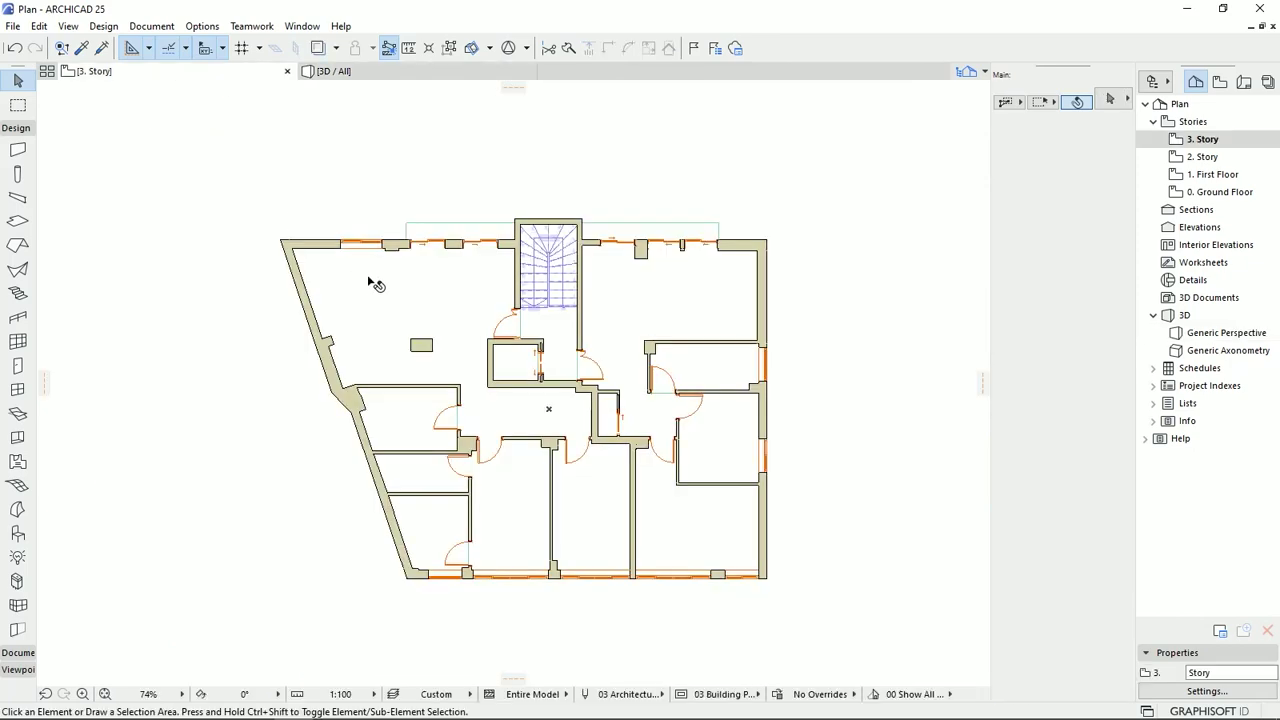
{"action": "key", "text": "Escape"}
{"action": "left_click", "coordinate": [423, 238]}
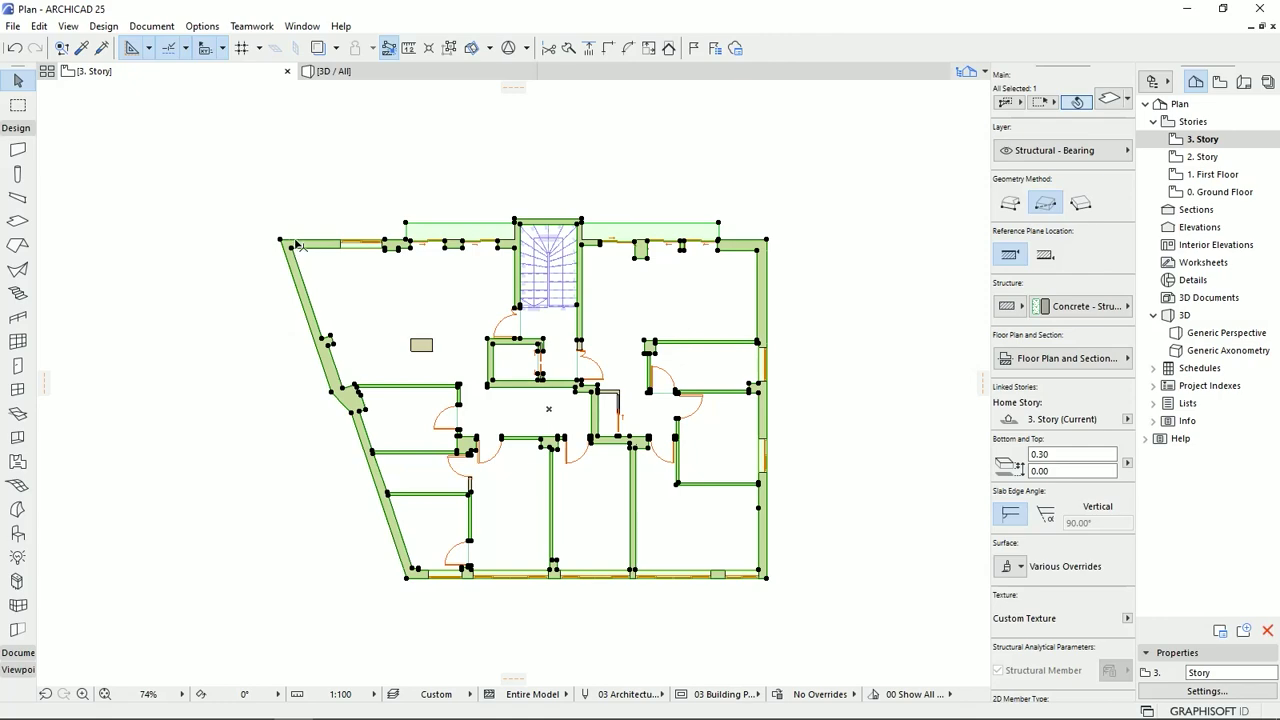
{"action": "scroll", "coordinate": [300, 250], "scroll_direction": "up", "scroll_amount": 5}
{"action": "middle_click_drag", "start_coordinate": [267, 267], "coordinate": [300, 294]}
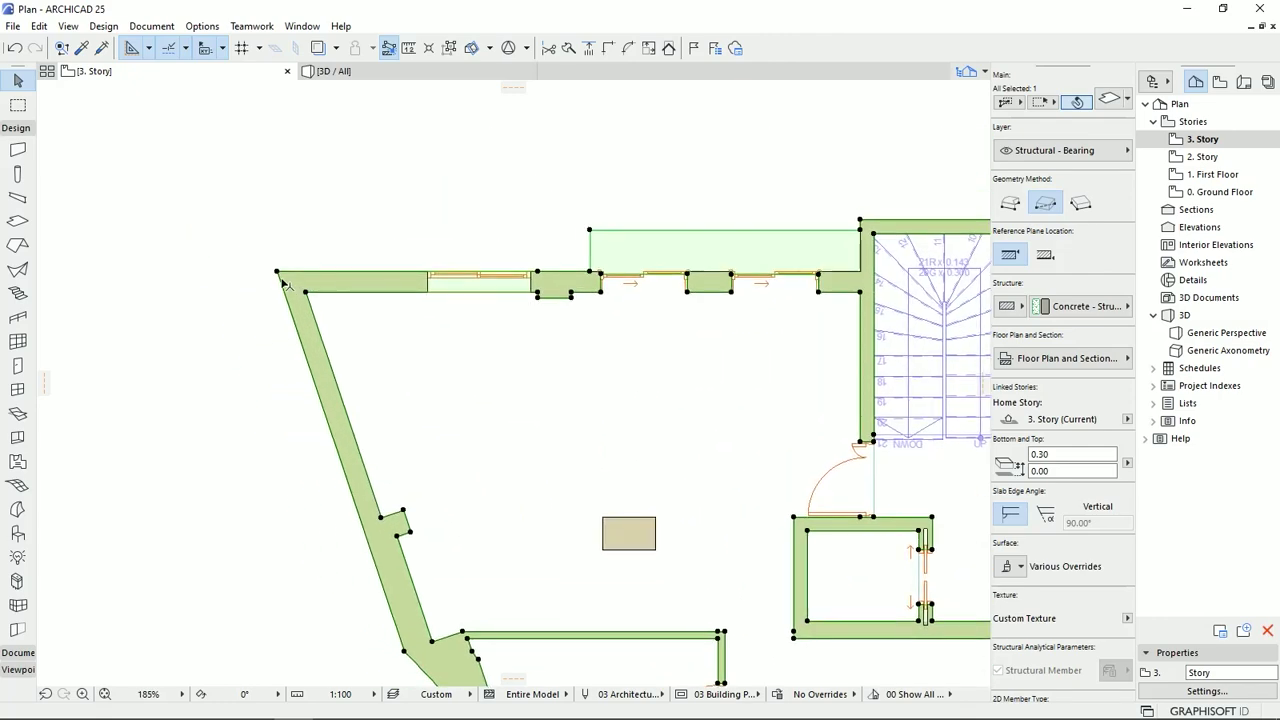
{"action": "left_click", "coordinate": [276, 274]}
{"action": "left_click", "coordinate": [153, 103]}
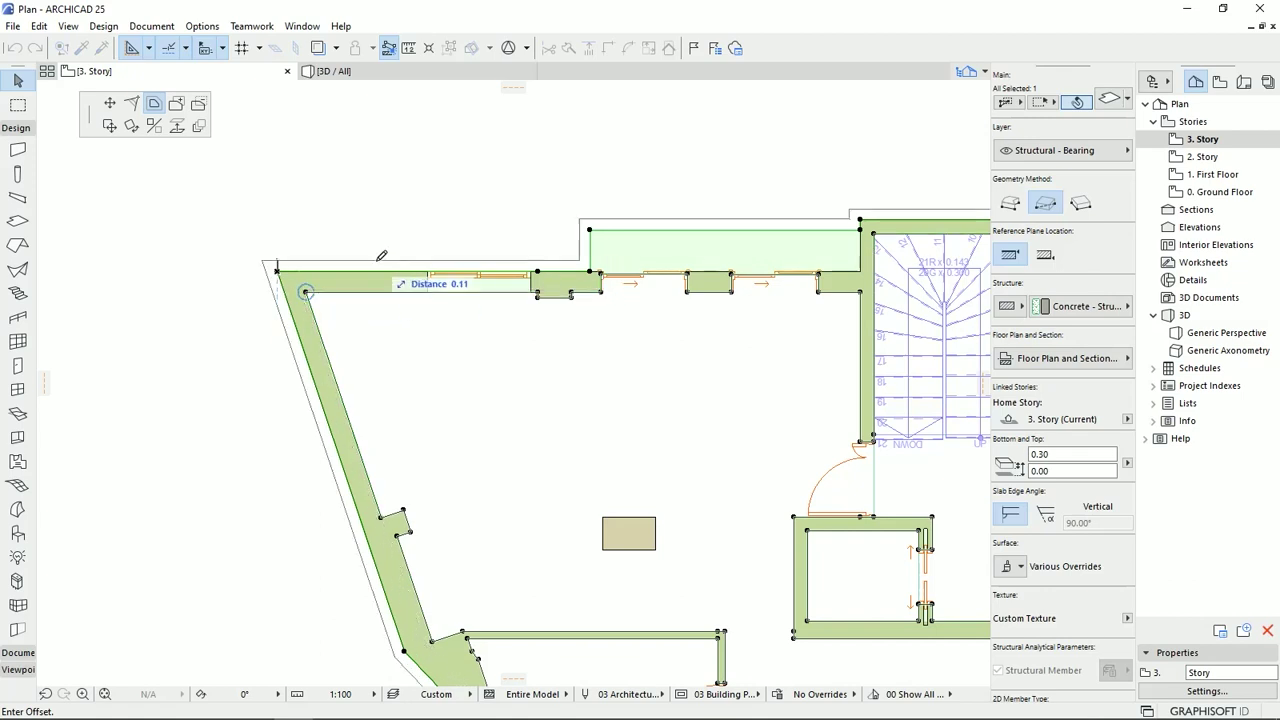
{"action": "left_click", "coordinate": [425, 405]}
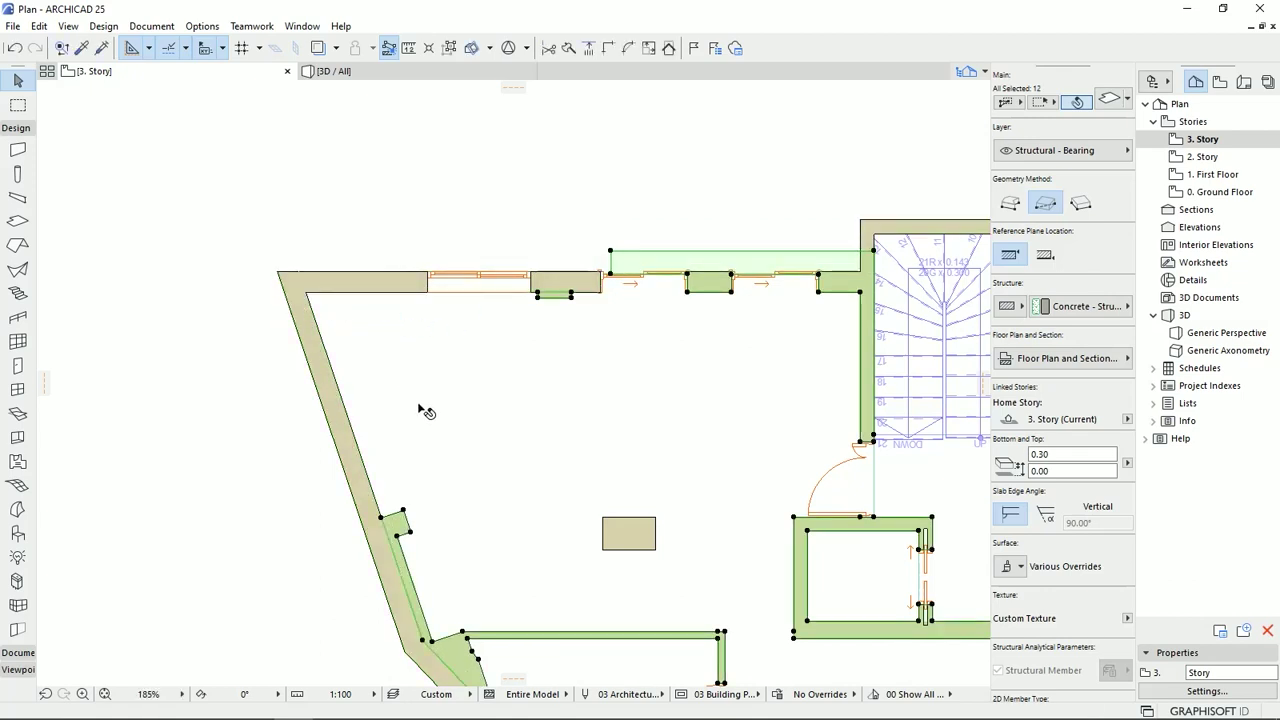
Check the offset slab's effect in 3D by selecting the single-window facade walls of the 2. and 3. Story
{"action": "key", "text": "F3"}
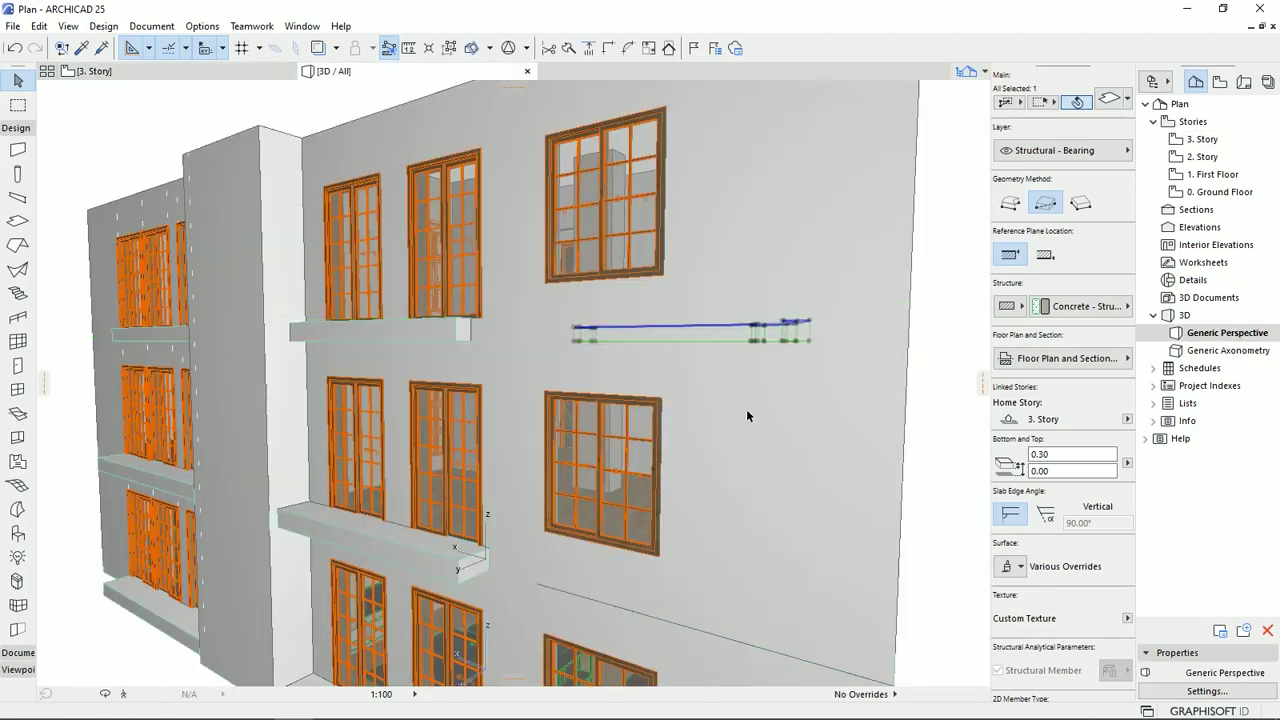
{"action": "left_click", "coordinate": [933, 416]}
{"action": "left_click", "coordinate": [812, 349]}
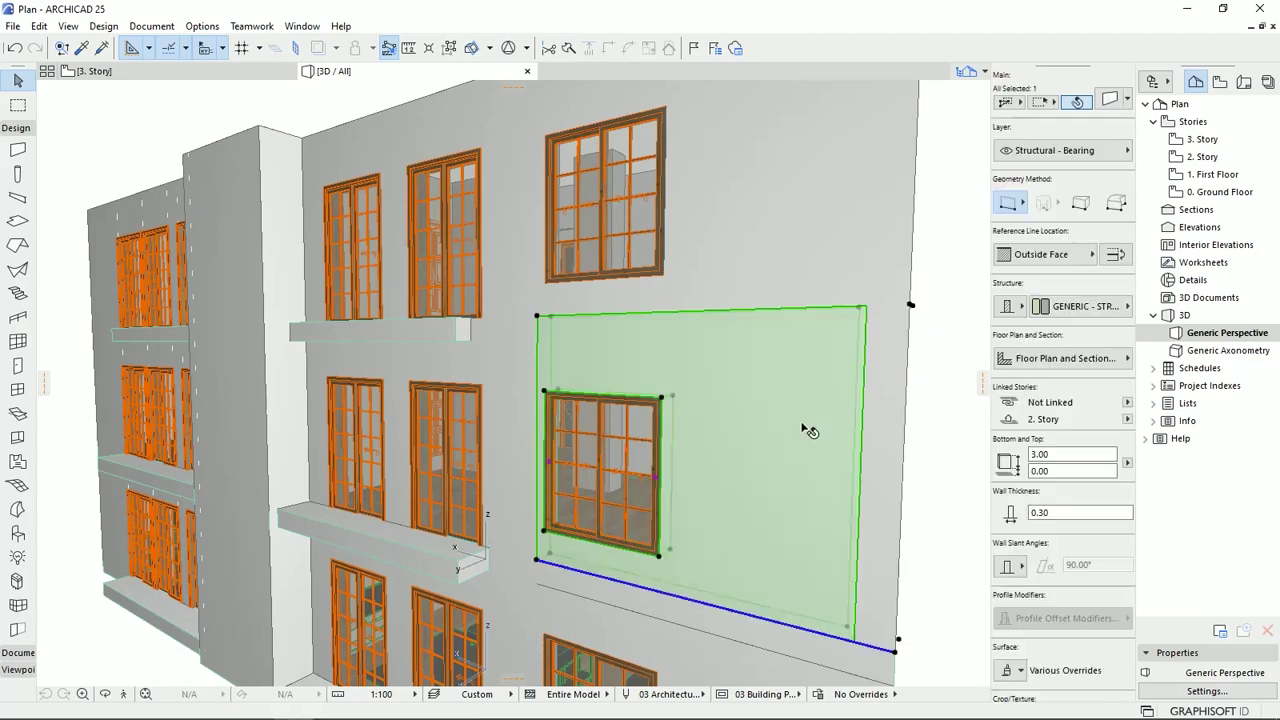
{"action": "left_click", "coordinate": [816, 212], "text": "shift"}
{"action": "middle_click_drag", "start_coordinate": [752, 152], "coordinate": [655, 178]}
{"action": "scroll", "coordinate": [734, 217], "scroll_direction": "down", "scroll_amount": 5}
{"action": "key", "text": "Escape"}
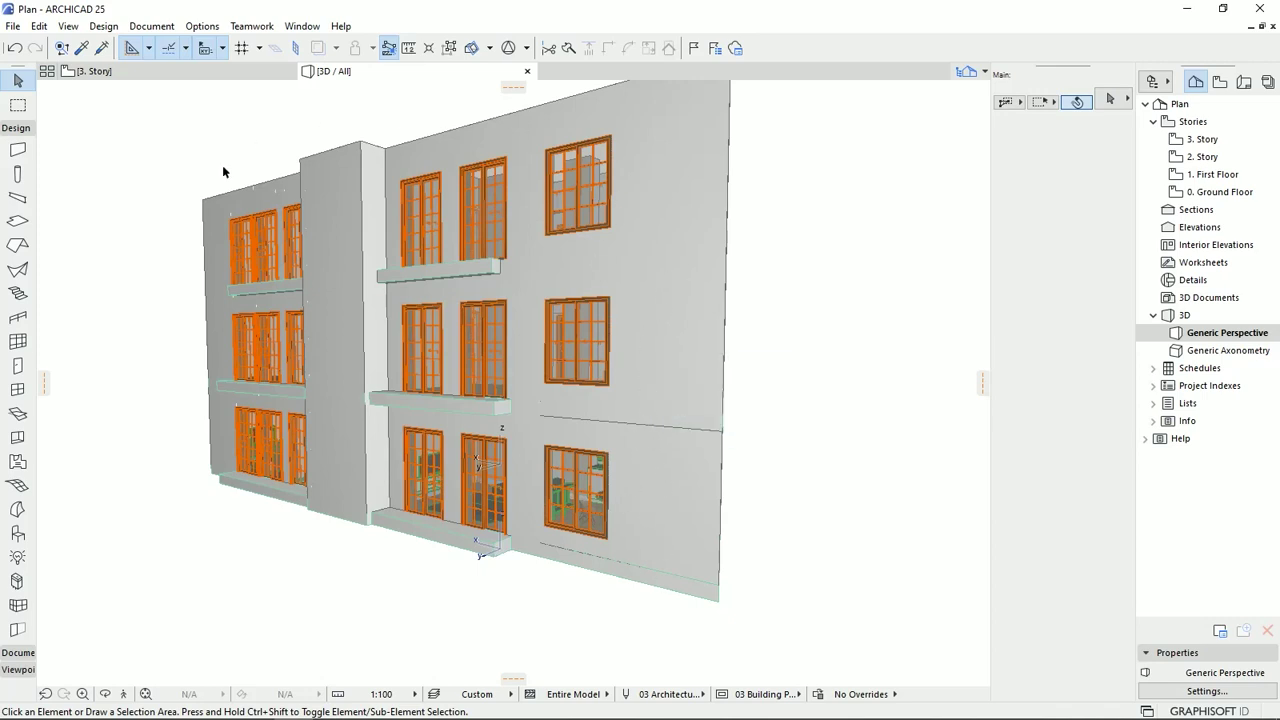
Examine the facade joints by selecting the two upper single-window walls, then the first floor and 2. Story walls with the slab between them
{"action": "left_click", "coordinate": [639, 364]}
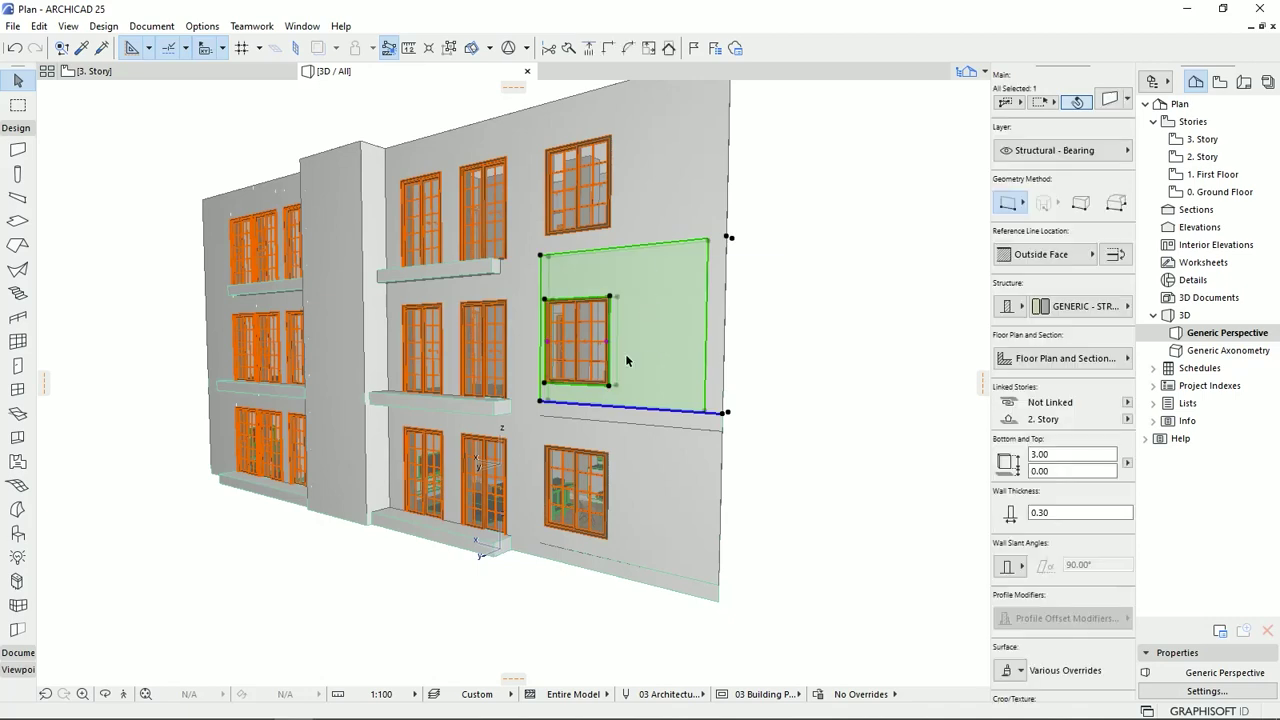
{"action": "left_click", "coordinate": [662, 243], "text": "shift"}
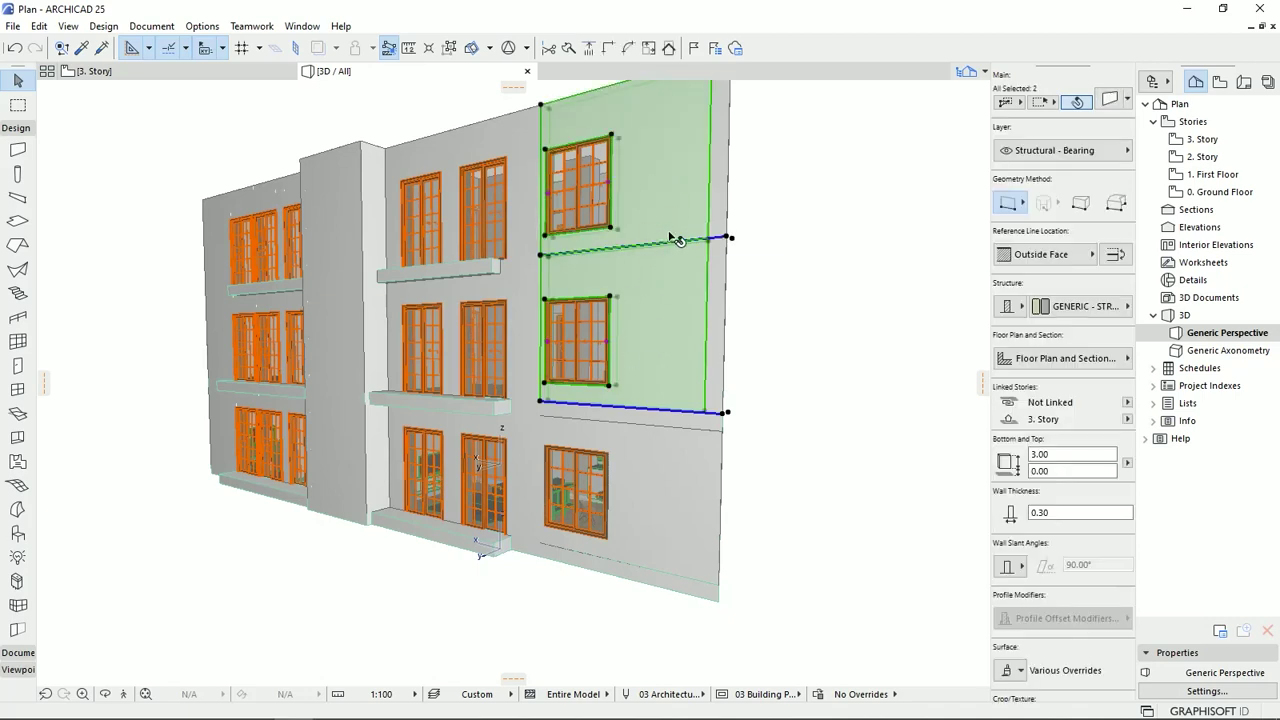
{"action": "left_click", "coordinate": [630, 560]}
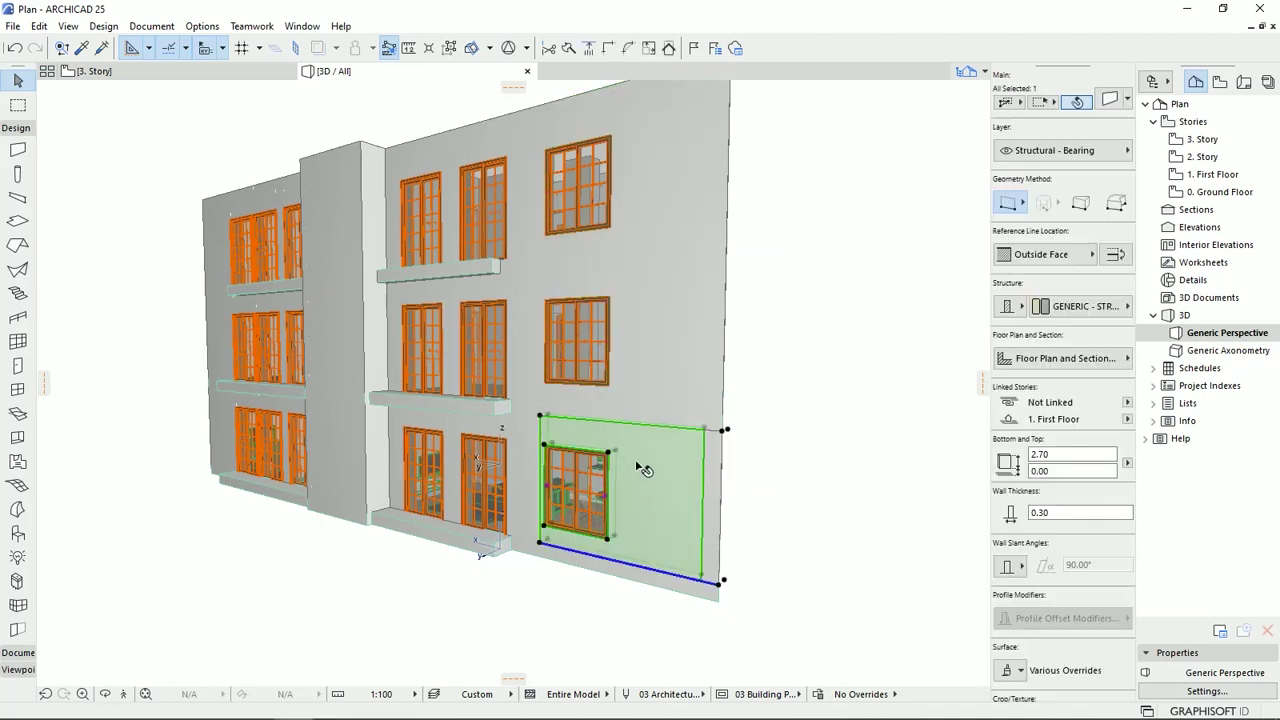
{"action": "left_click", "coordinate": [632, 402], "text": "shift"}
{"action": "left_click", "coordinate": [651, 351], "text": "shift"}
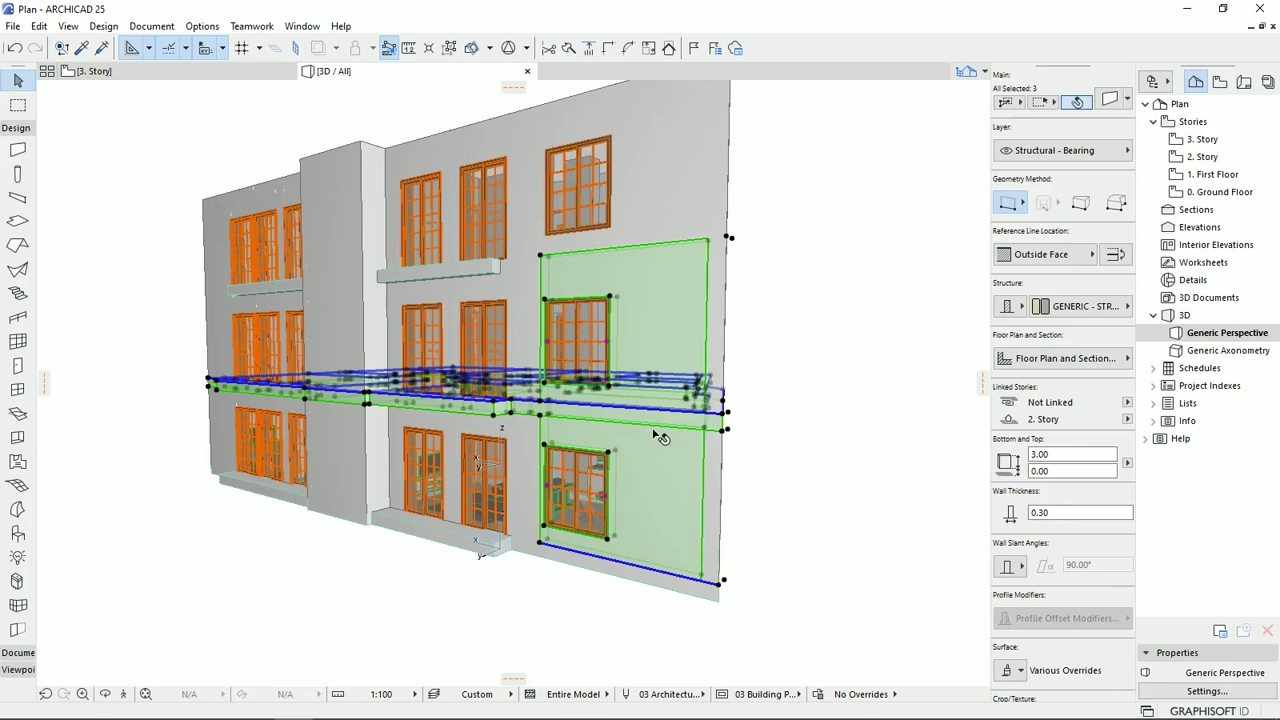
{"action": "middle_click_drag", "start_coordinate": [640, 440], "coordinate": [591, 488], "text": "shift"}
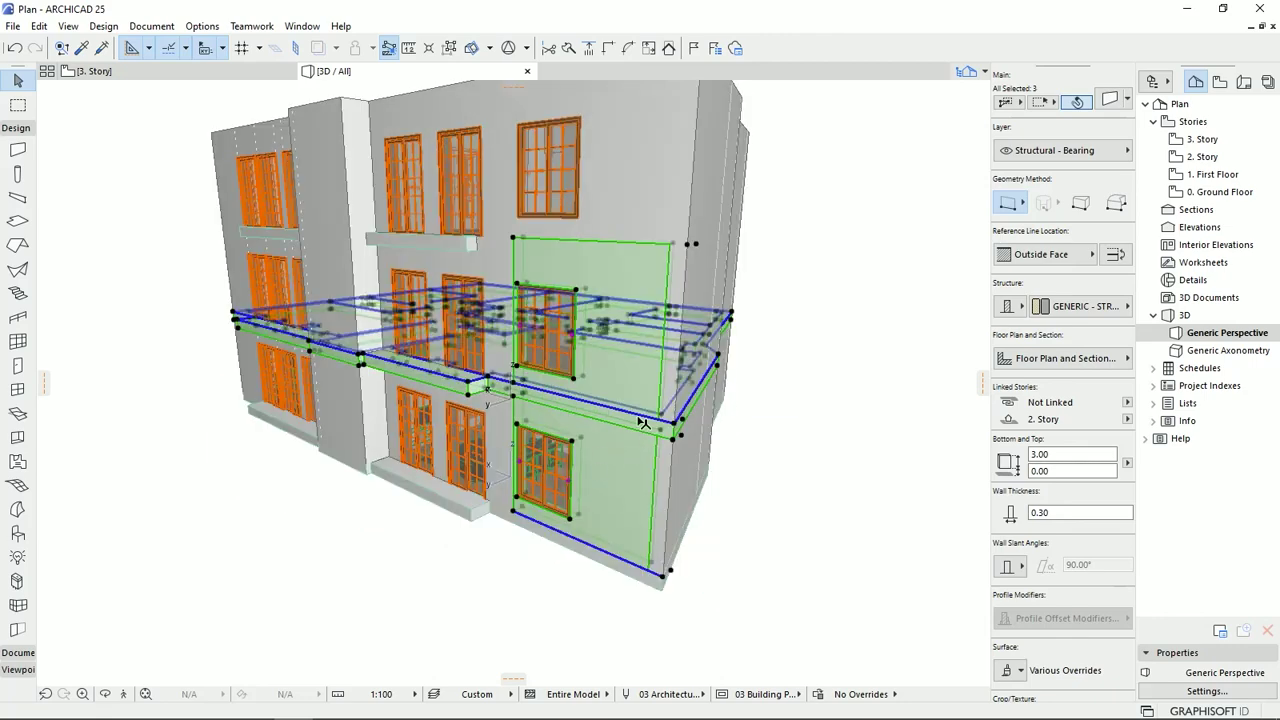
{"action": "scroll", "coordinate": [607, 418], "scroll_direction": "up", "scroll_amount": 2}
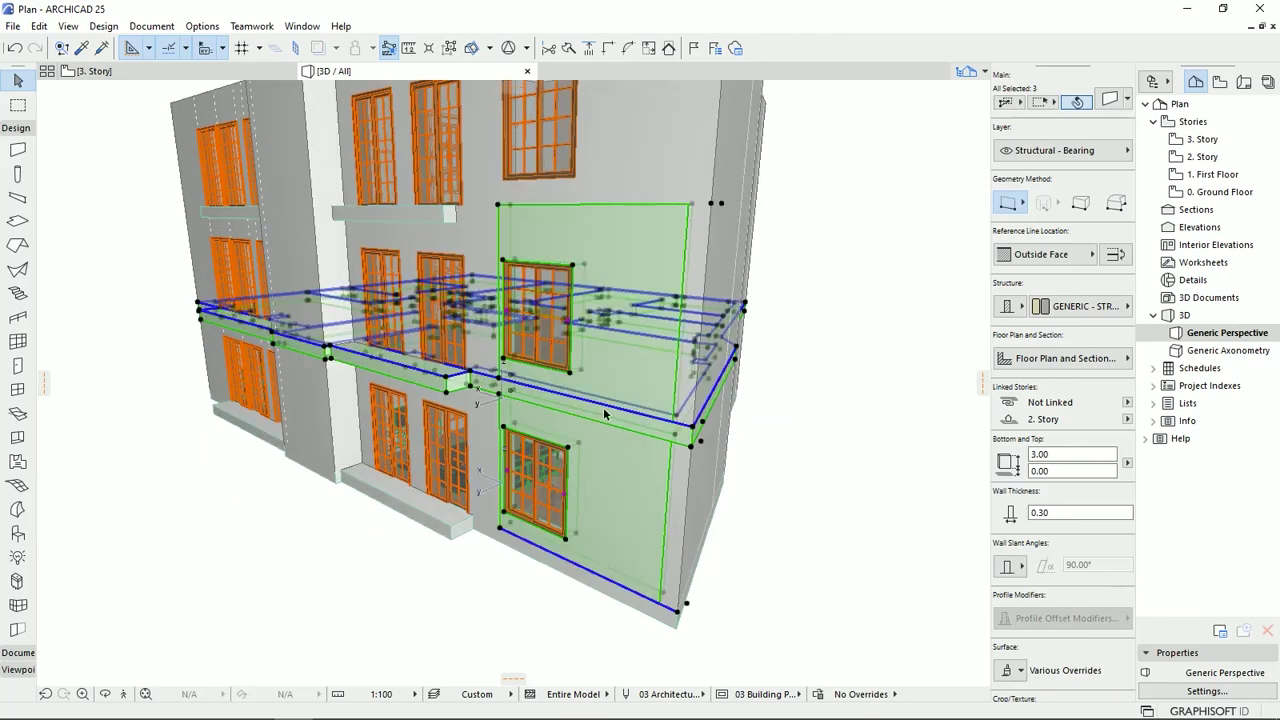
{"action": "left_click", "coordinate": [761, 470]}
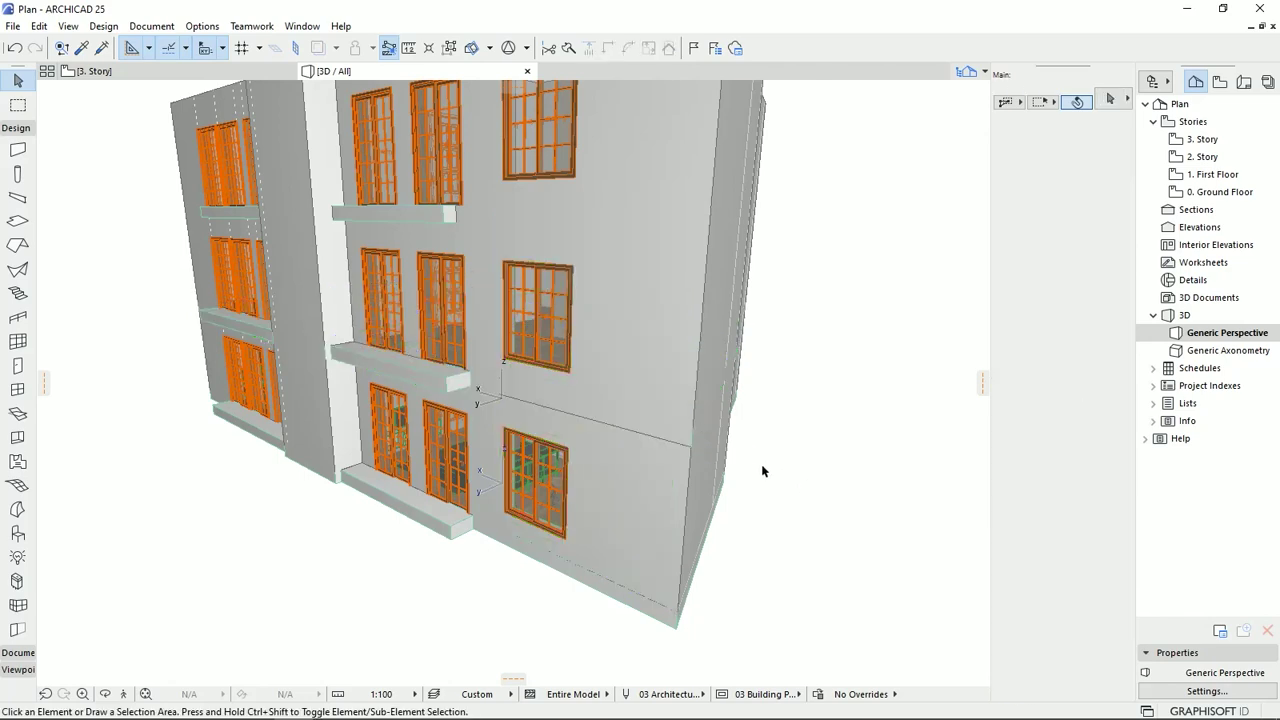
Compare the visible slab joint above the first floor wall with the joint between the 2. and 3. Story walls
{"action": "left_click", "coordinate": [628, 389]}
{"action": "left_click", "coordinate": [643, 430]}
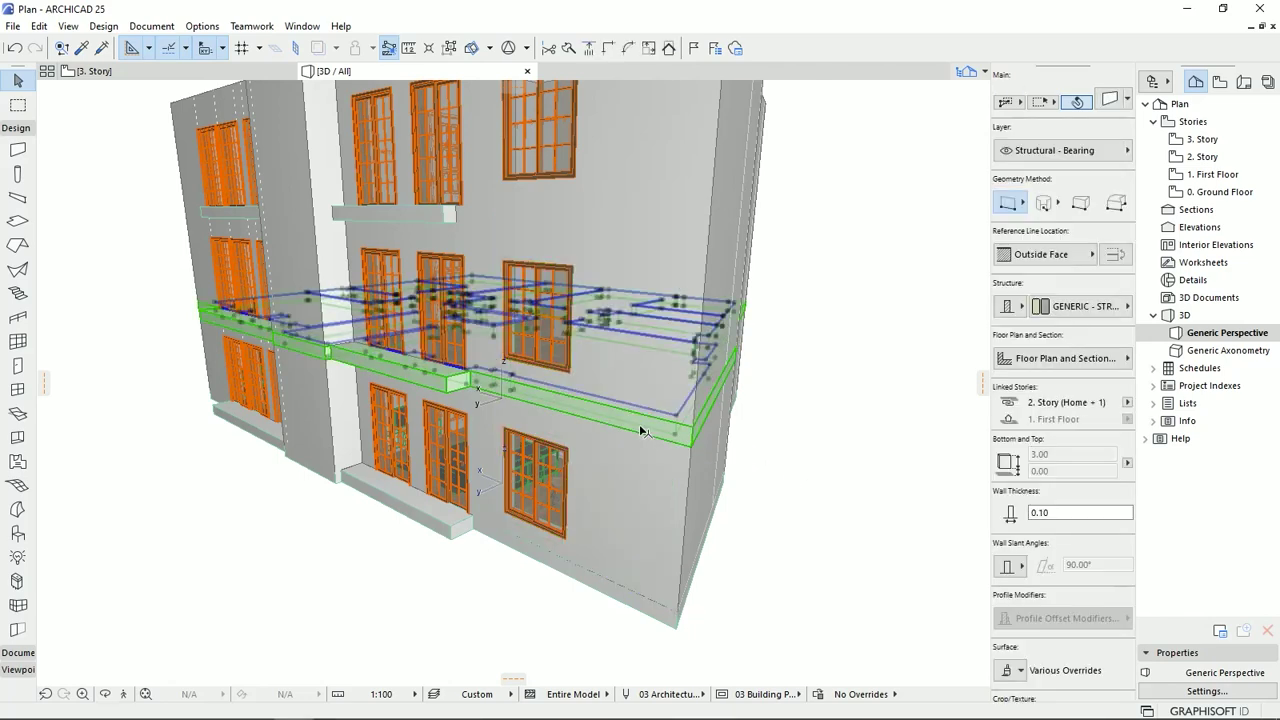
{"action": "left_click", "coordinate": [617, 485]}
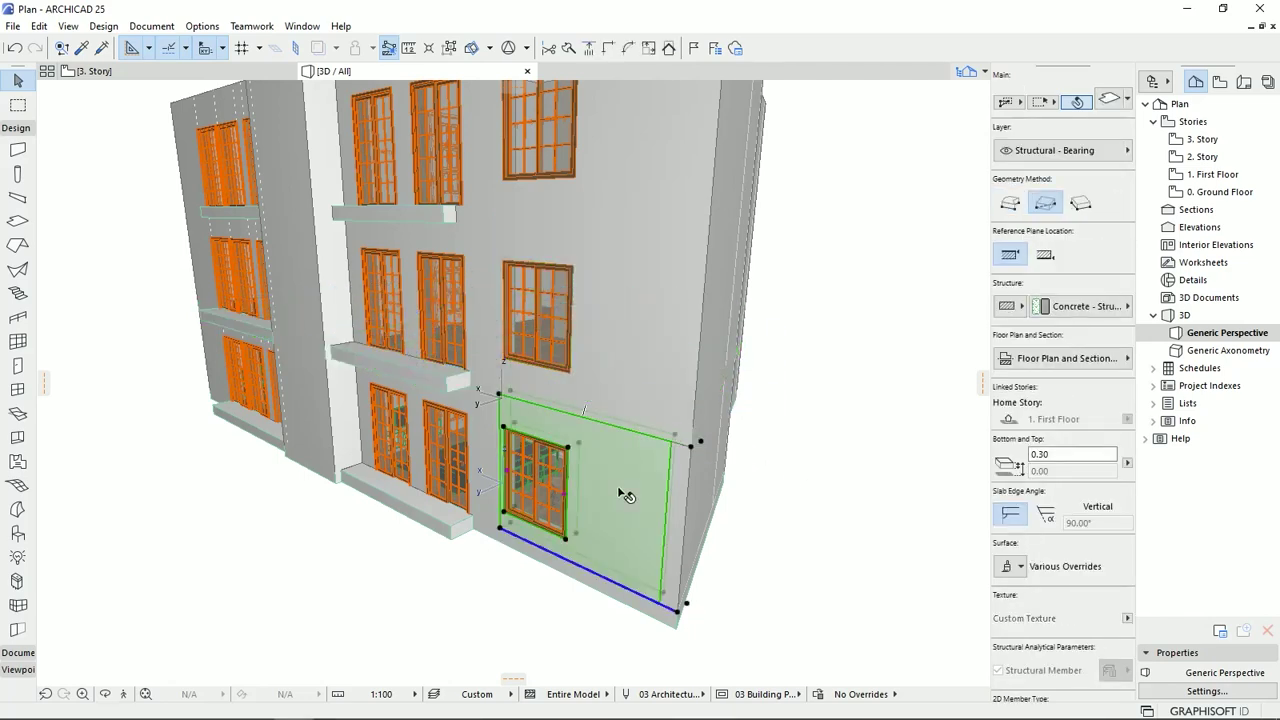
{"action": "left_click", "coordinate": [632, 411]}
{"action": "middle_click_drag", "start_coordinate": [602, 231], "coordinate": [604, 276]}
{"action": "left_click", "coordinate": [626, 174], "text": "shift"}
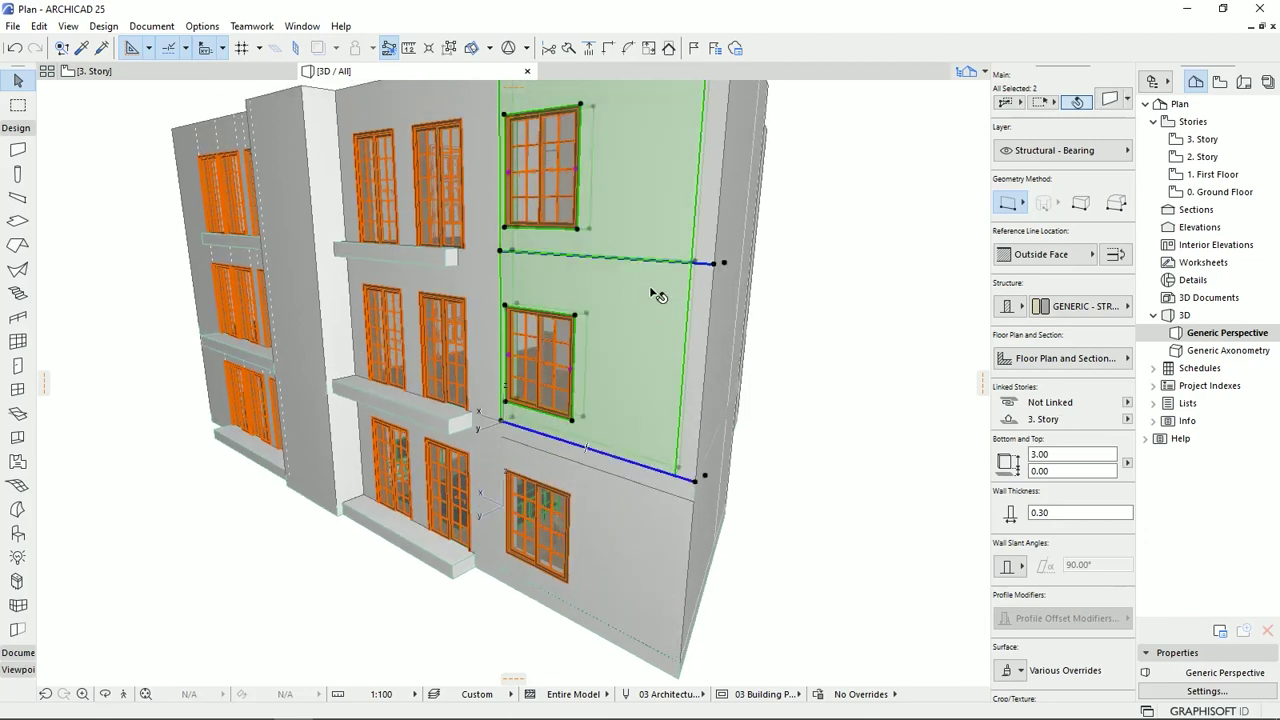
{"action": "left_click", "coordinate": [904, 497]}
{"action": "middle_click_drag", "start_coordinate": [630, 367], "coordinate": [600, 270], "text": "shift"}
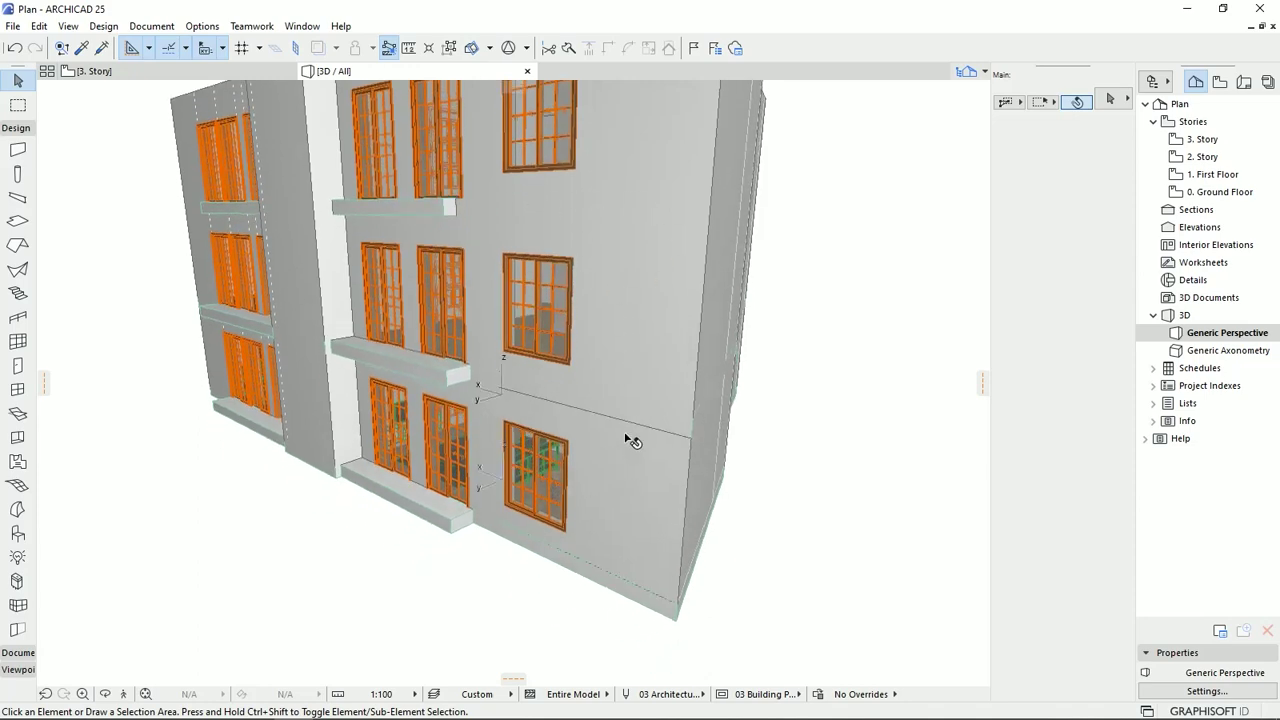
{"action": "scroll", "coordinate": [628, 466], "scroll_direction": "up", "scroll_amount": 2}
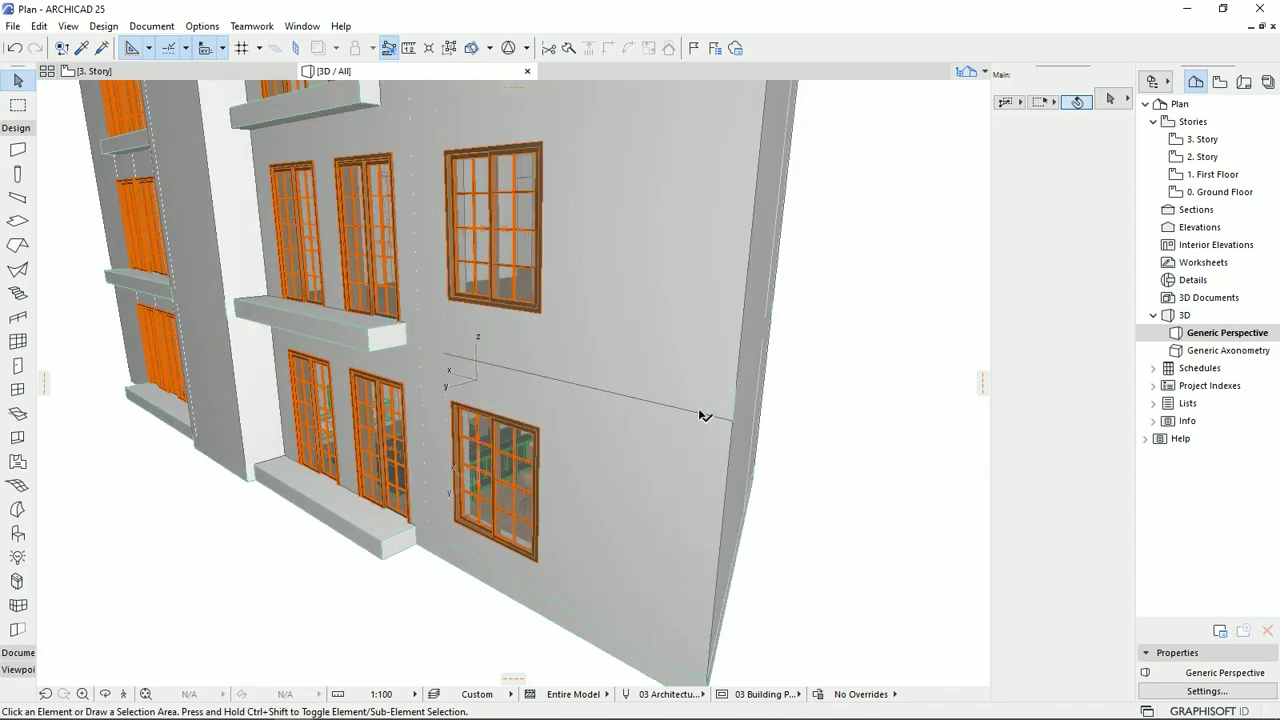
{"action": "middle_click_drag", "start_coordinate": [571, 400], "coordinate": [694, 373], "text": "shift"}
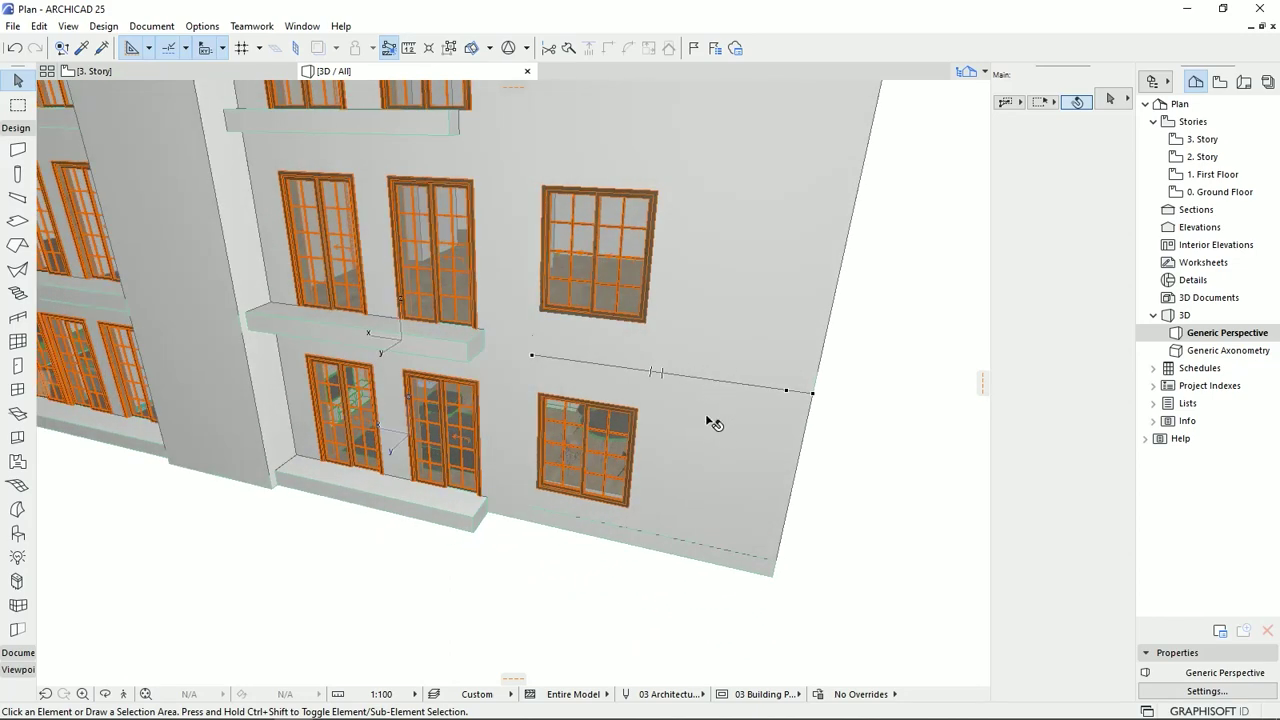
{"action": "key", "text": "Escape"}
{"action": "middle_click_drag", "start_coordinate": [723, 405], "coordinate": [679, 286], "text": "shift"}
{"action": "middle_click_drag", "start_coordinate": [737, 243], "coordinate": [420, 212], "text": "shift"}
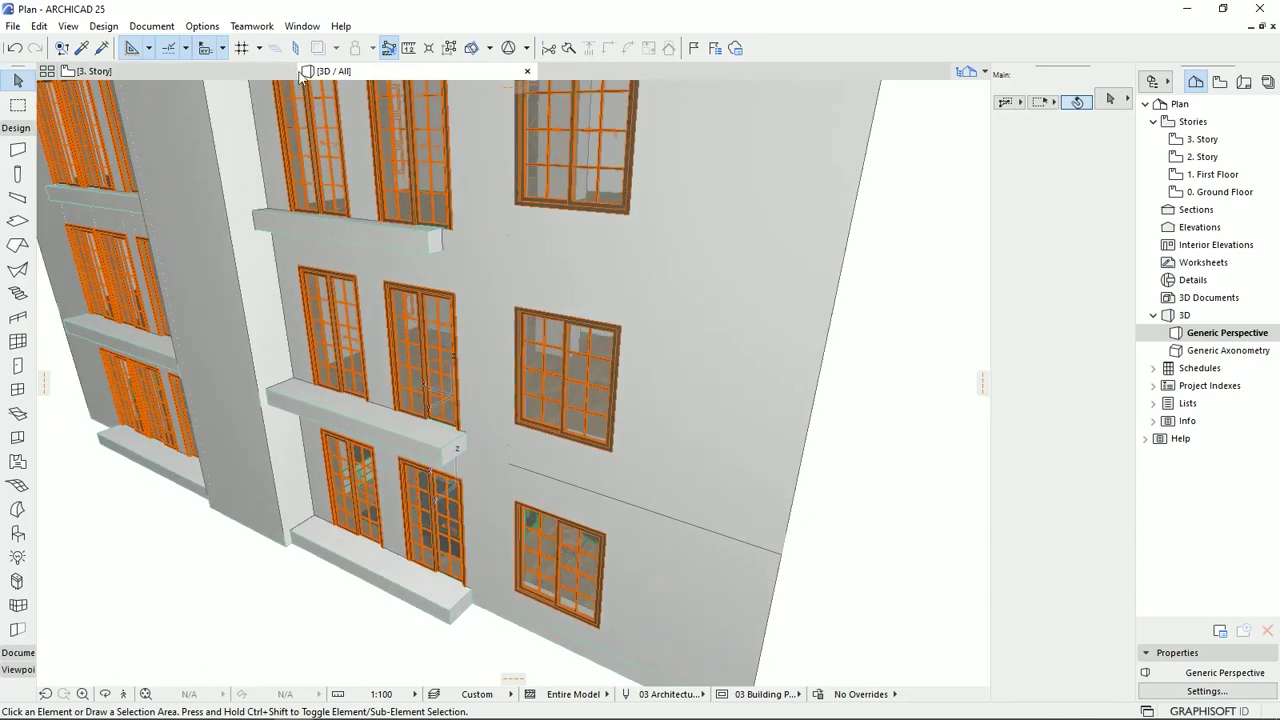
Return to the 3. Story floor plan and undo the slab outline offset
{"action": "left_click", "coordinate": [234, 74]}
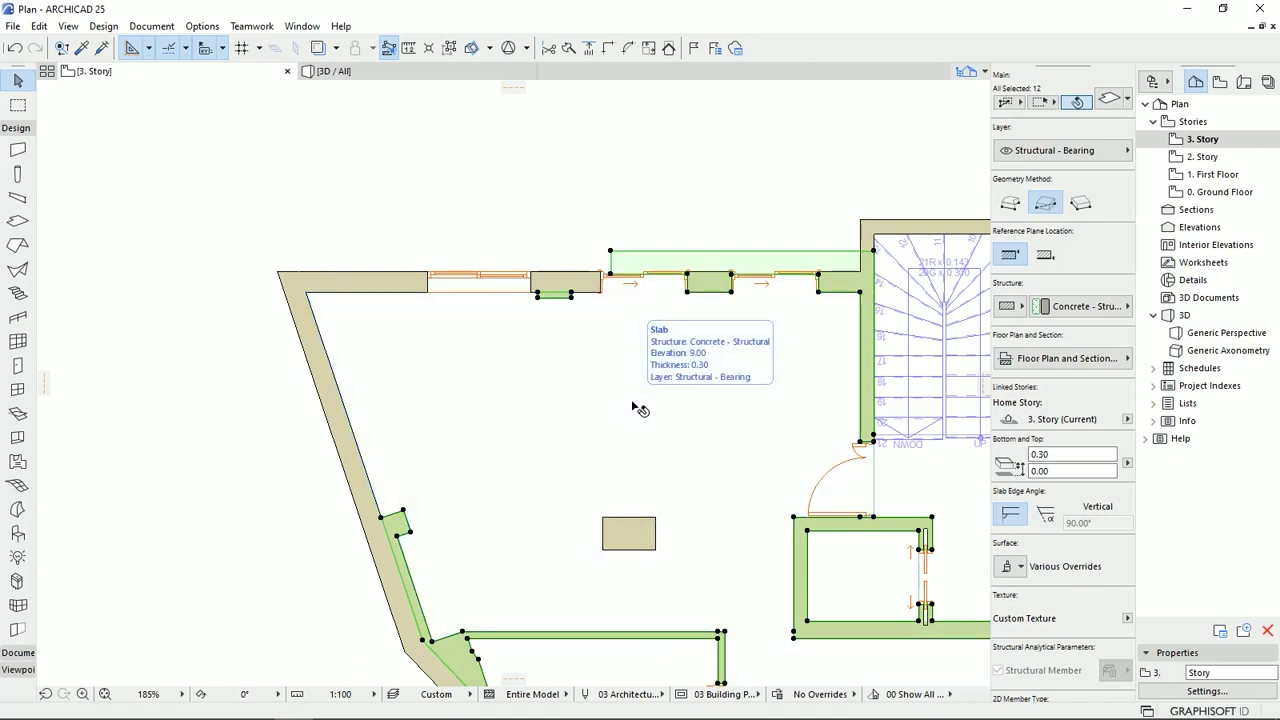
{"action": "key", "text": "ctrl+z"}
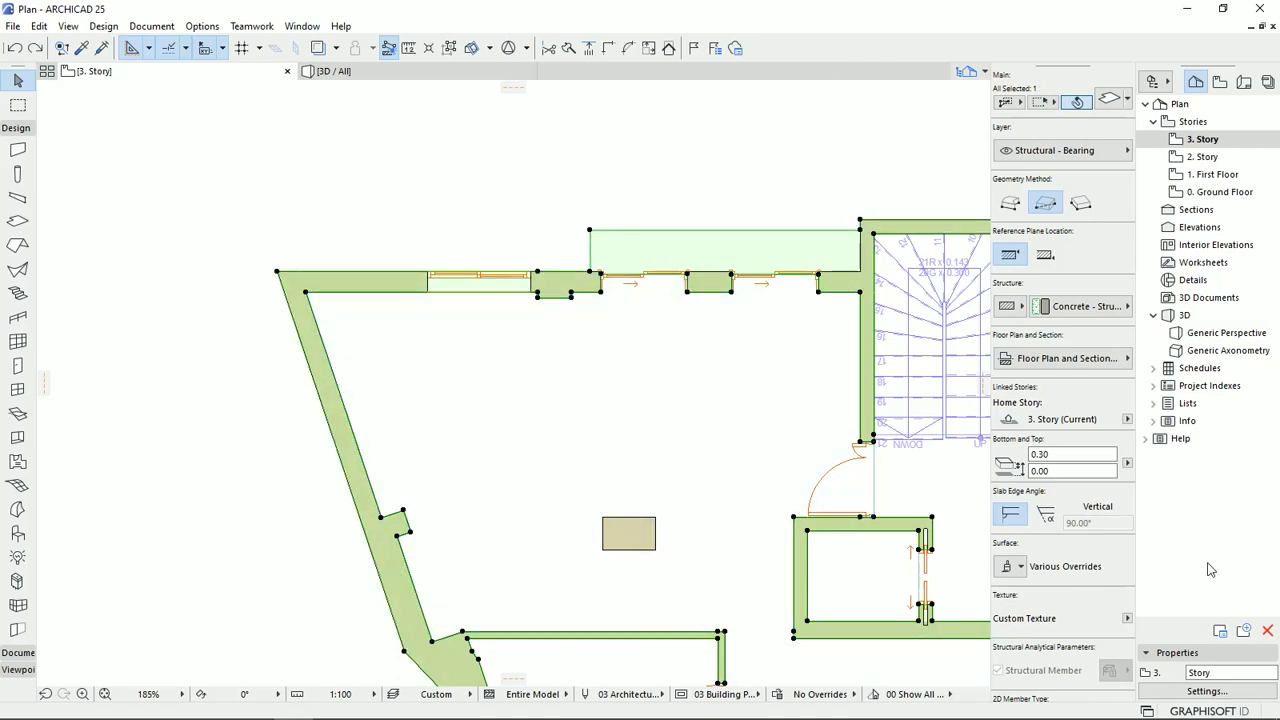
Insert a new story above story 3 in the story settings and open the 4. Story floor plan
{"action": "left_click", "coordinate": [1207, 691]}
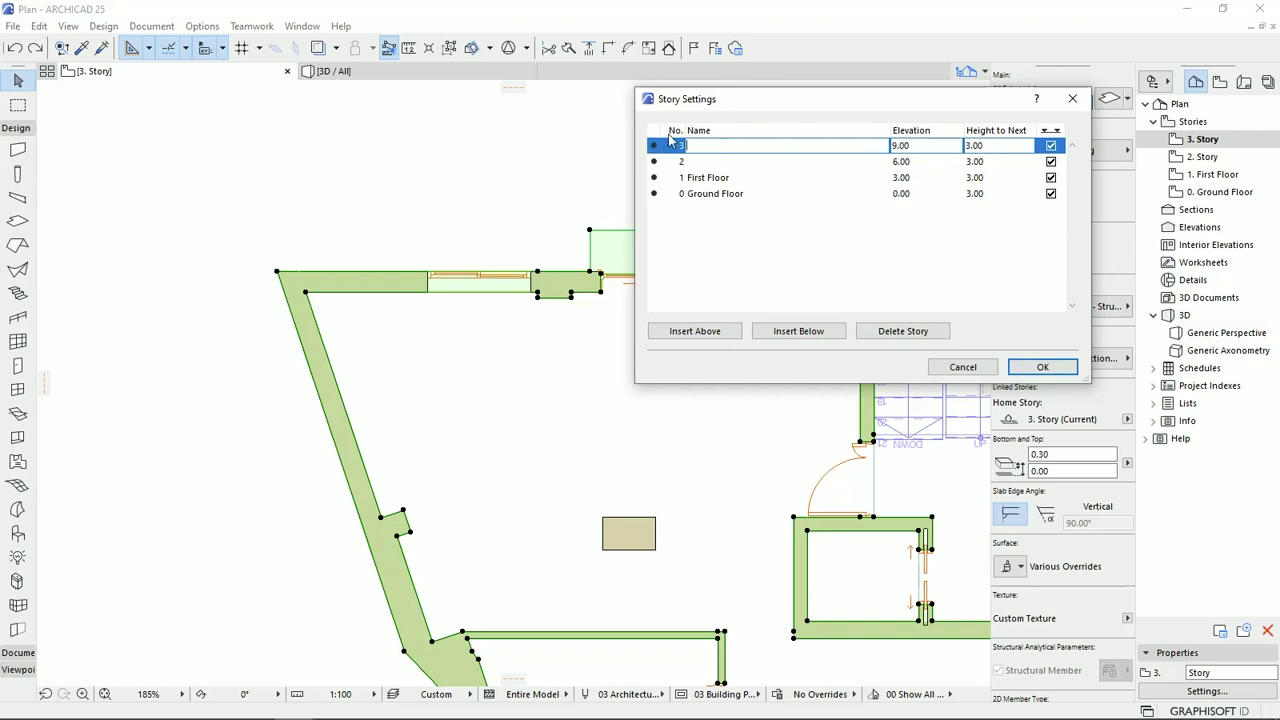
{"action": "left_click_drag", "start_coordinate": [800, 101], "coordinate": [598, 226]}
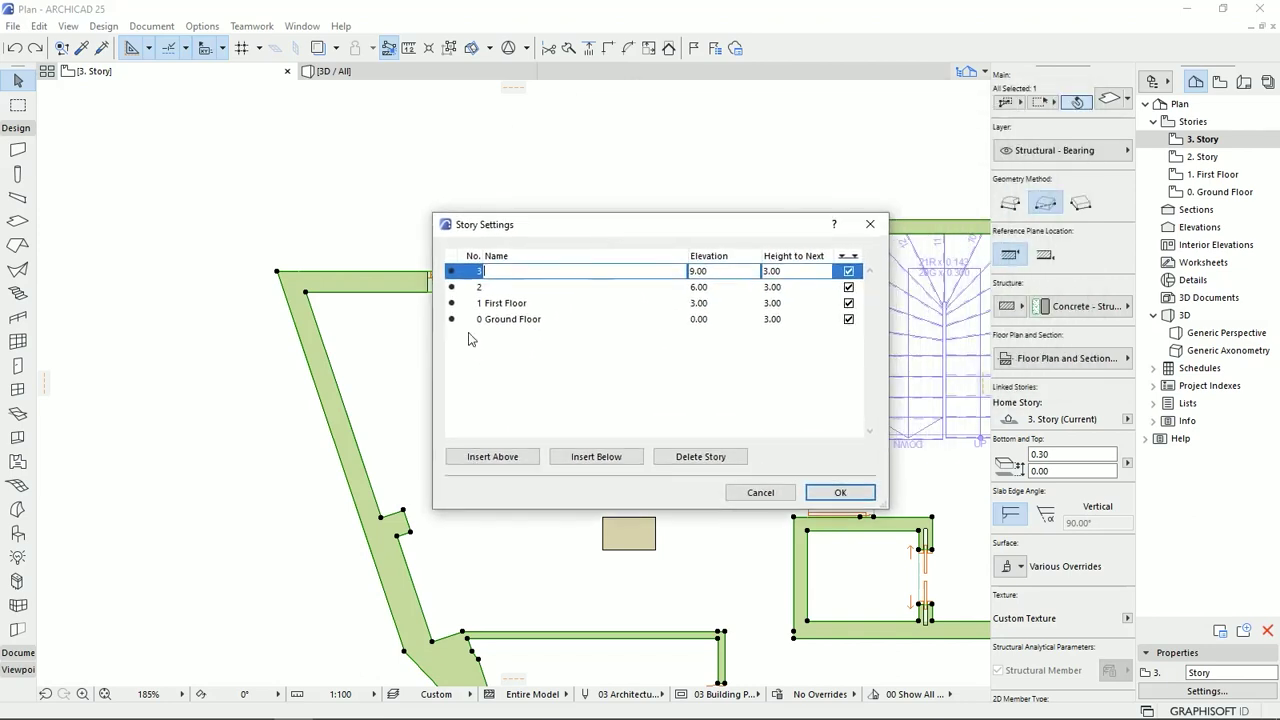
{"action": "left_click", "coordinate": [512, 469]}
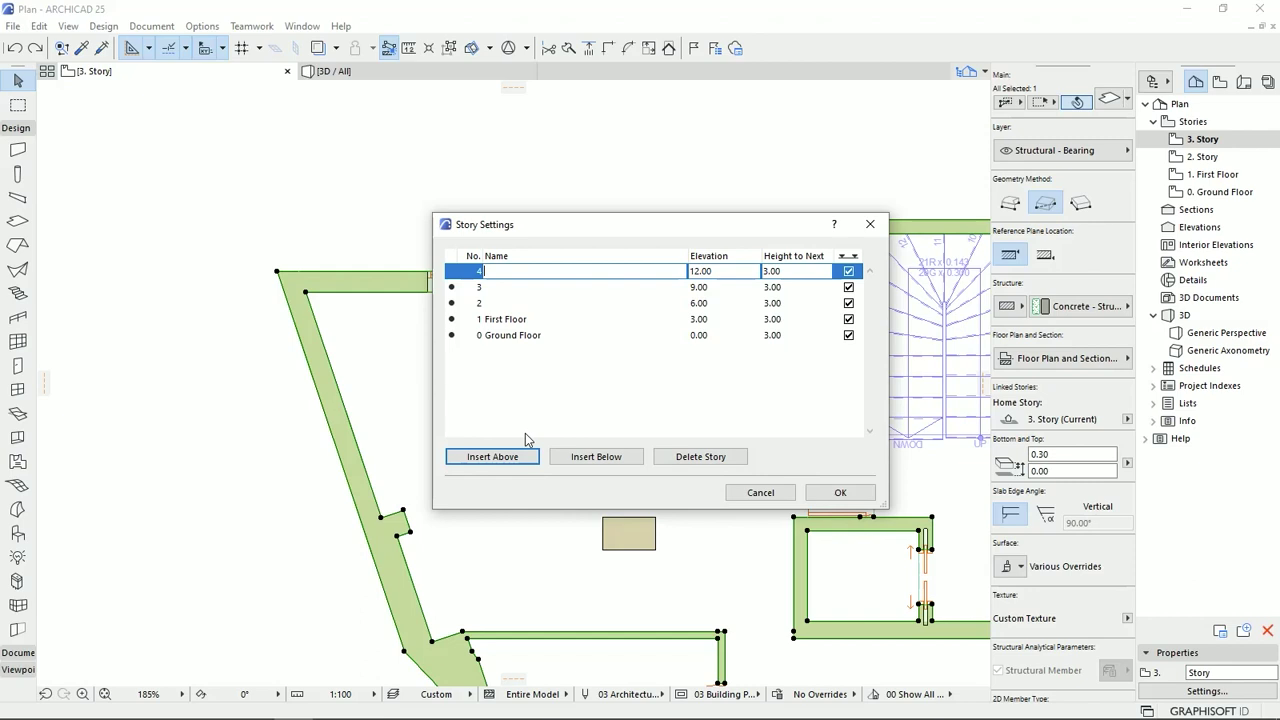
{"action": "left_click", "coordinate": [855, 490]}
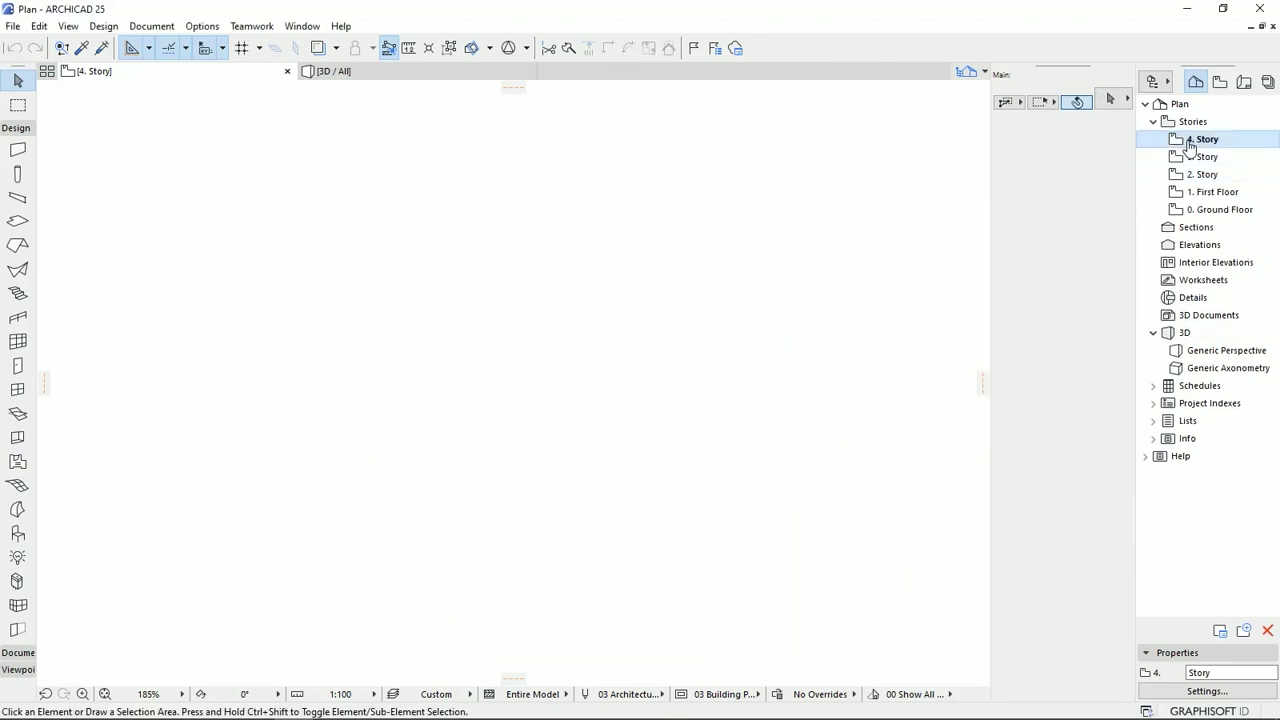
{"action": "scroll", "coordinate": [709, 511], "scroll_direction": "down", "scroll_amount": 3}
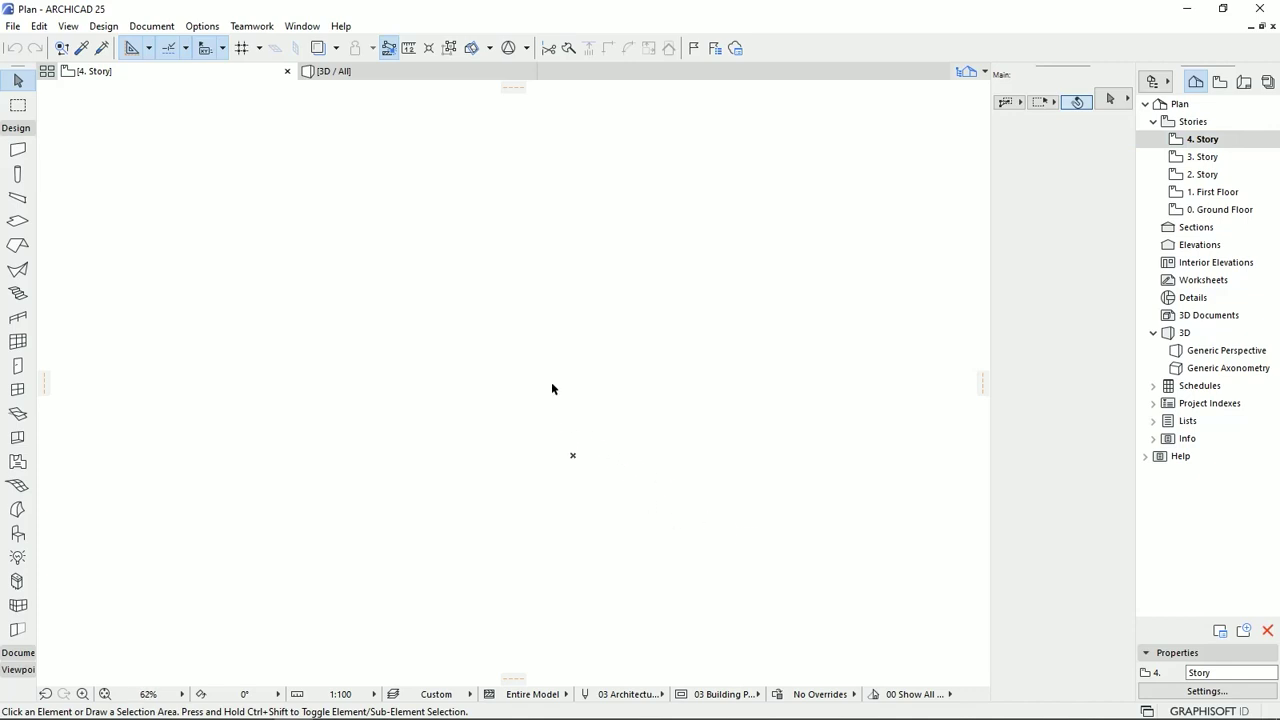
Open the First Floor plan and start Edit Elements by Stories for that story
{"action": "left_click", "coordinate": [1208, 195]}
{"action": "double_click", "coordinate": [1208, 195]}
{"action": "scroll", "coordinate": [664, 518], "scroll_direction": "up", "scroll_amount": 2}
{"action": "middle_click_drag", "start_coordinate": [666, 518], "coordinate": [689, 480]}
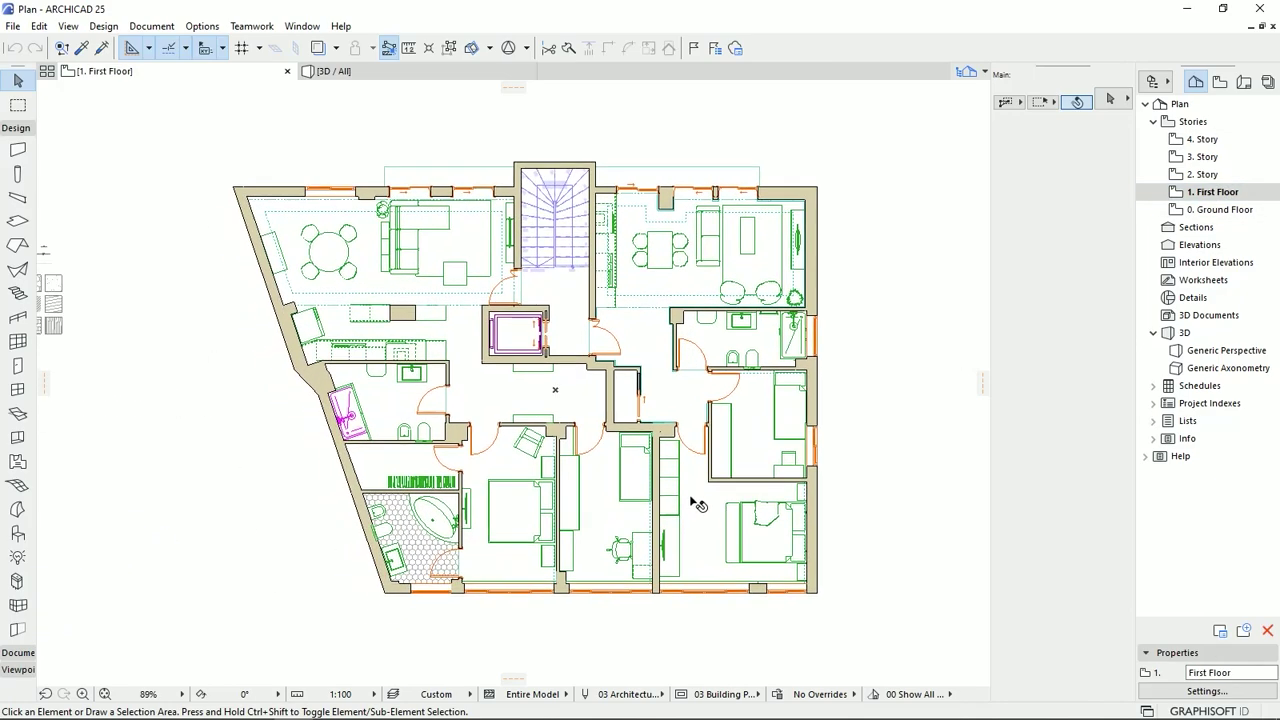
{"action": "right_click", "coordinate": [1208, 193]}
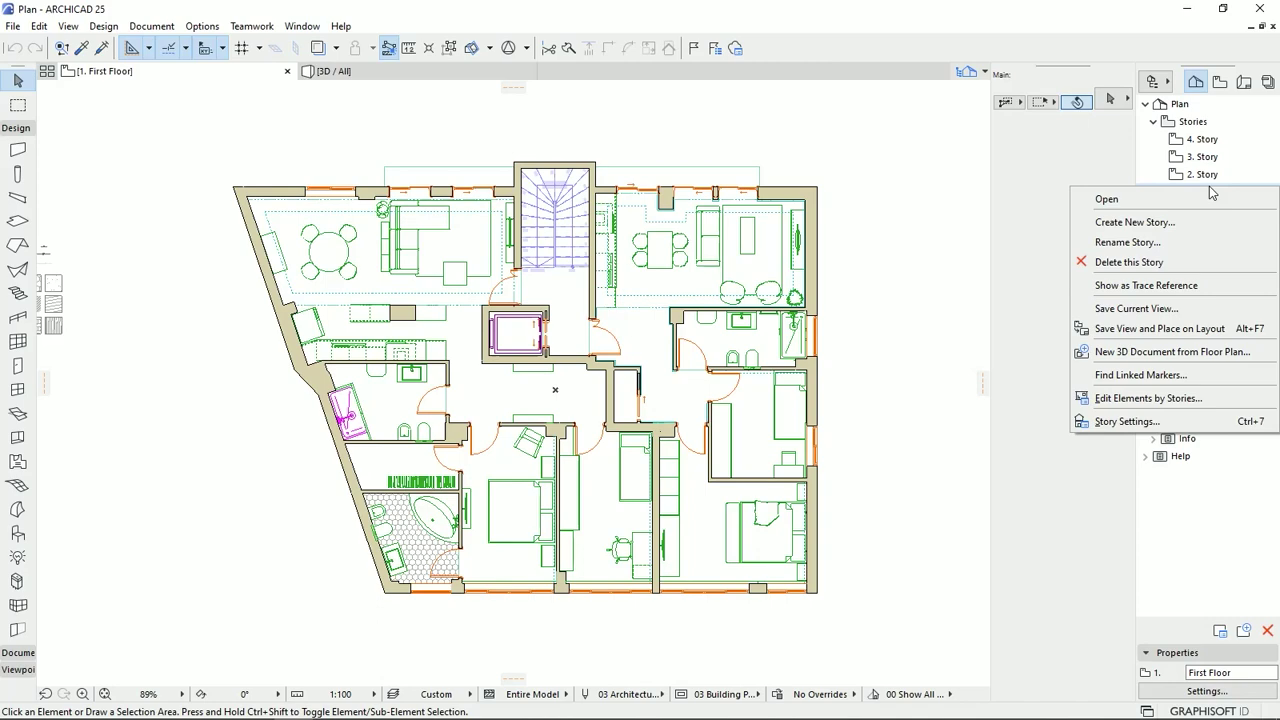
{"action": "left_click", "coordinate": [1150, 399]}
{"action": "left_click_drag", "start_coordinate": [586, 142], "coordinate": [516, 133]}
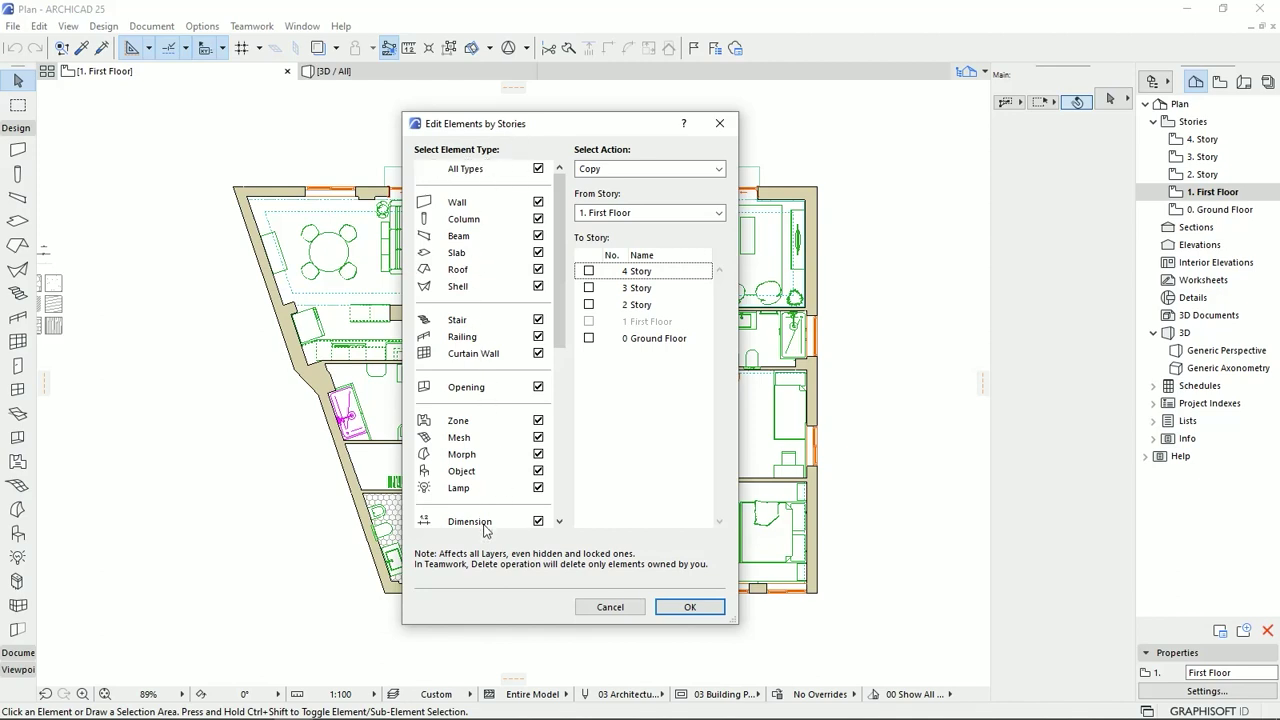
Copy only the walls, slabs and stairs from the First Floor to the 4. Story with Edit Elements by Stories
{"action": "left_click", "coordinate": [689, 168]}
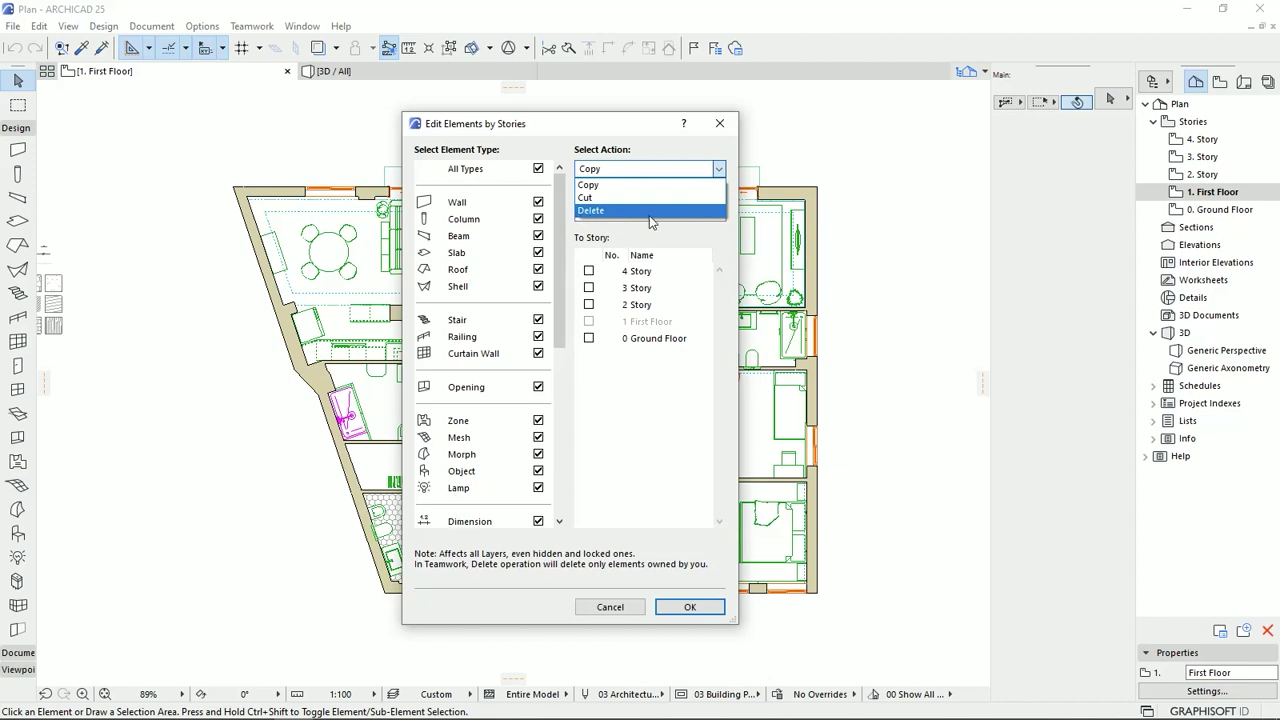
{"action": "left_click", "coordinate": [584, 187]}
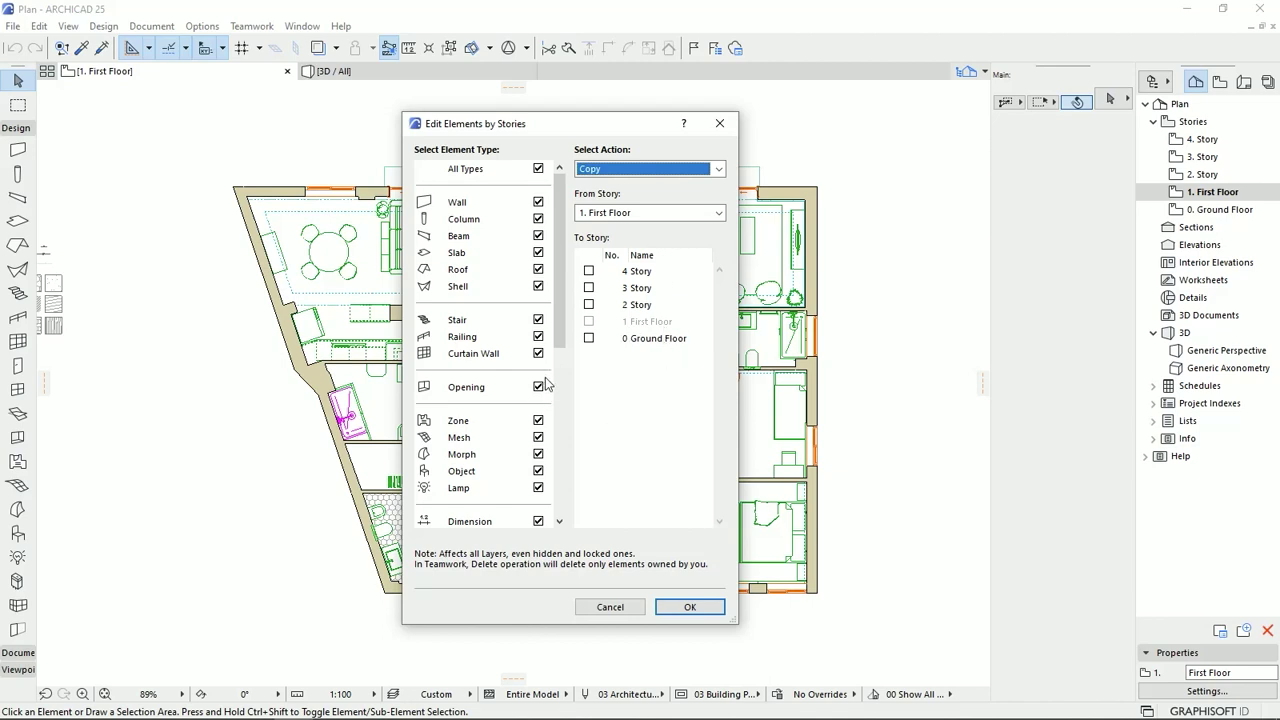
{"action": "left_click", "coordinate": [538, 169]}
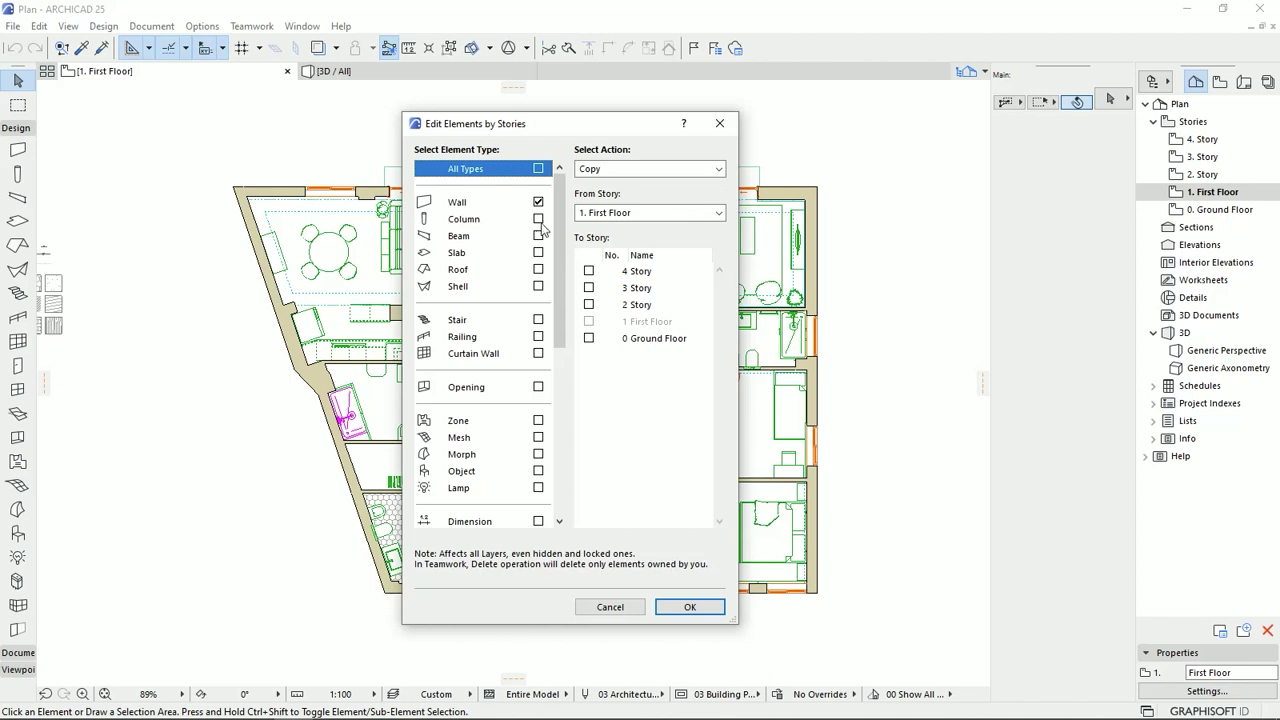
{"action": "left_click", "coordinate": [539, 252]}
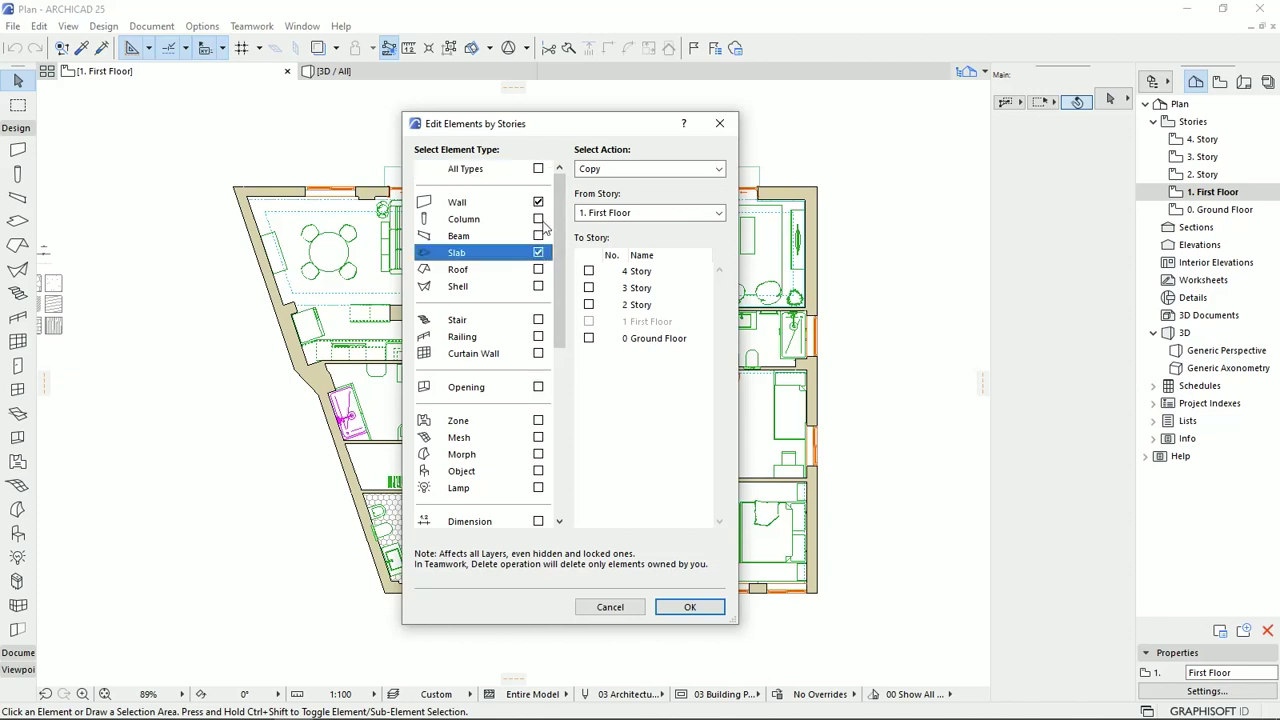
{"action": "left_click", "coordinate": [539, 320]}
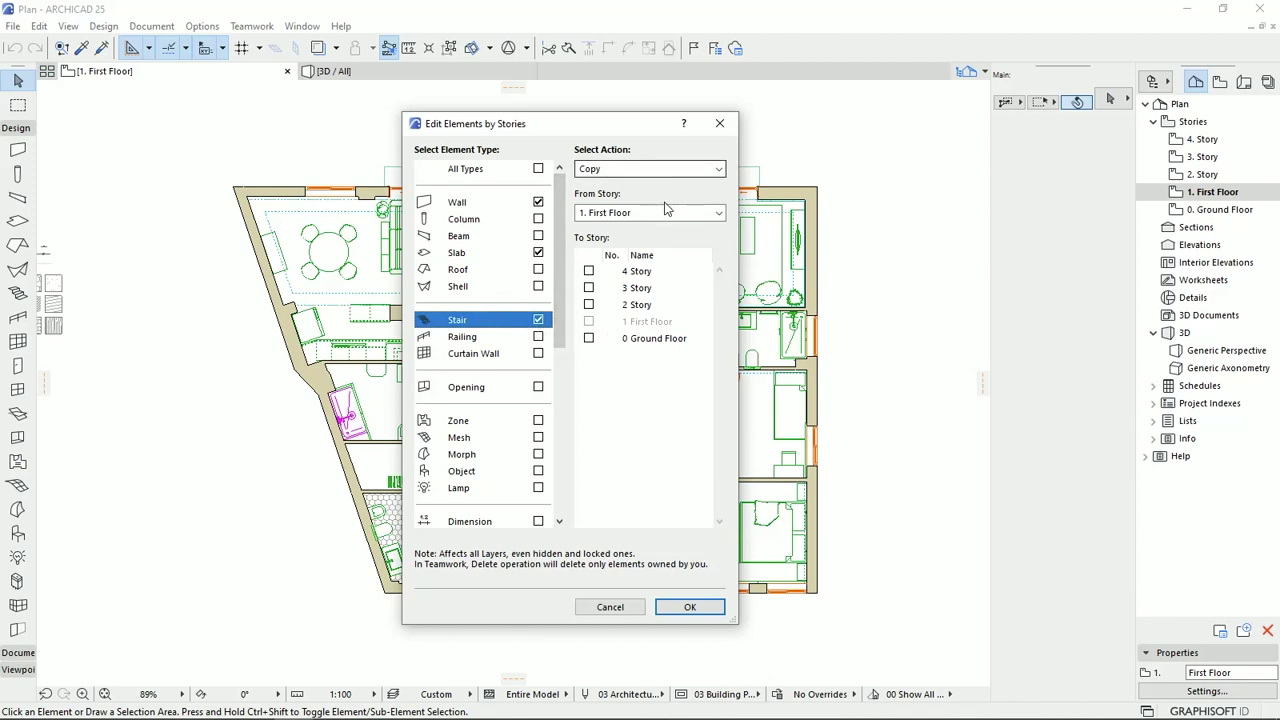
{"action": "left_click", "coordinate": [589, 272]}
{"action": "left_click", "coordinate": [689, 614]}
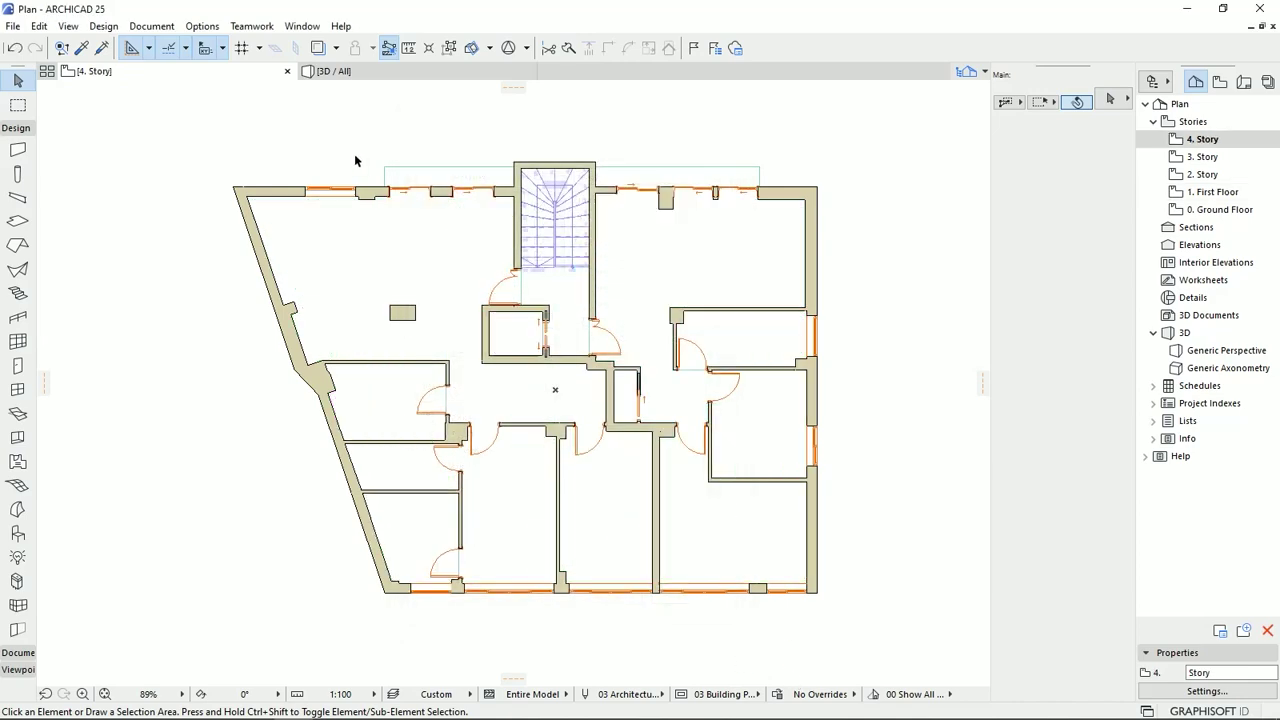
Inspect the stacked building in 3D and compare the First Floor plan with the 3. Story plan
{"action": "left_click", "coordinate": [333, 71]}
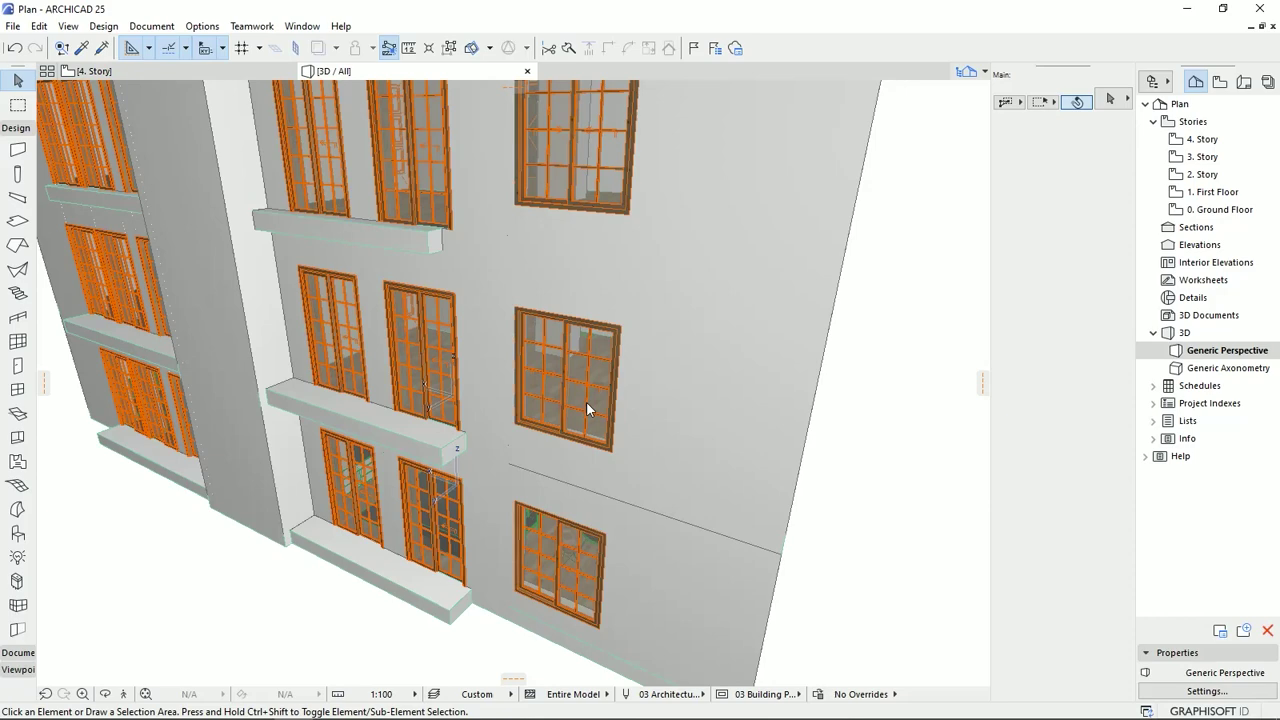
{"action": "left_click_drag", "start_coordinate": [601, 250], "coordinate": [645, 492]}
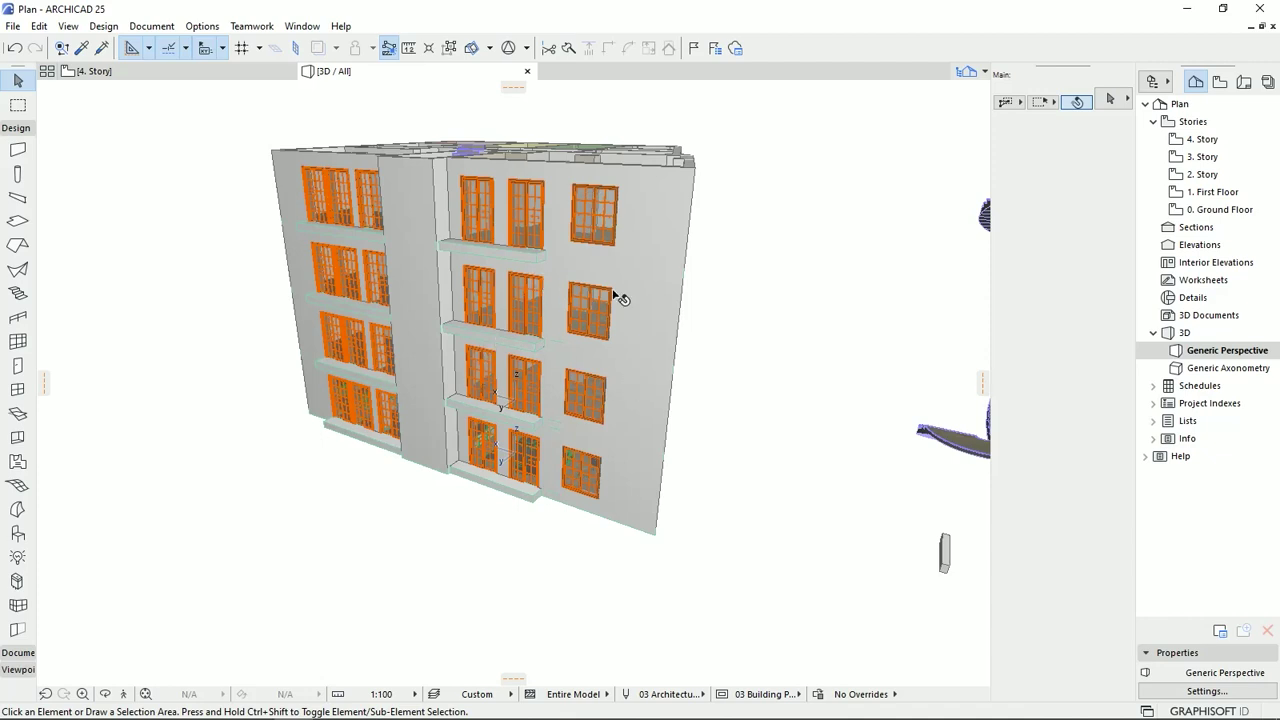
{"action": "left_click_drag", "start_coordinate": [644, 230], "coordinate": [684, 502]}
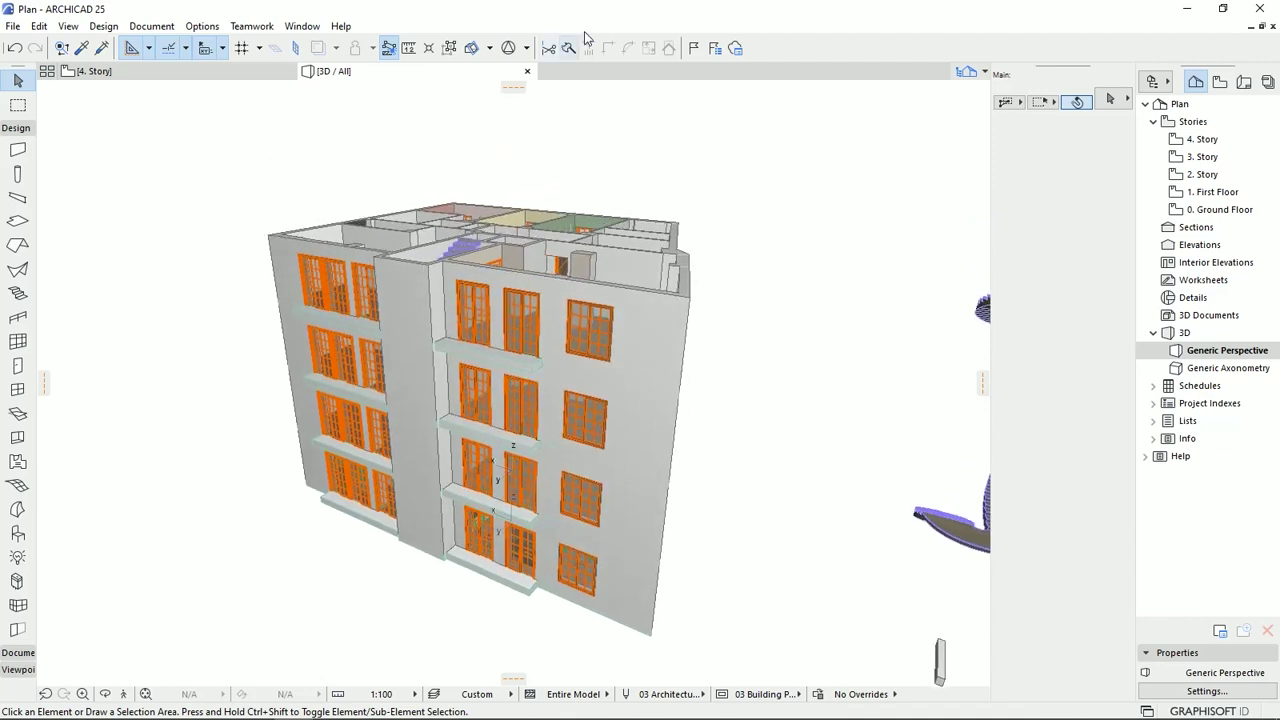
{"action": "scroll", "coordinate": [544, 339], "scroll_direction": "down", "scroll_amount": 1}
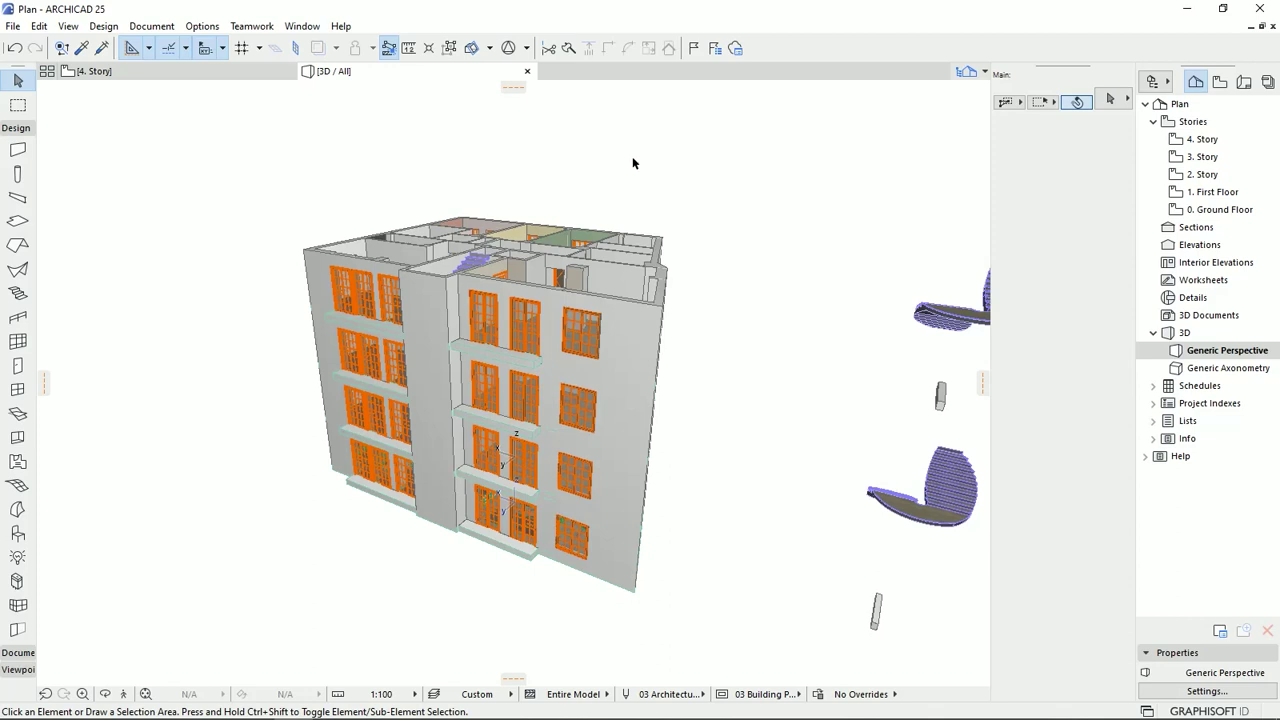
{"action": "double_click", "coordinate": [1207, 192]}
{"action": "double_click", "coordinate": [1203, 174]}
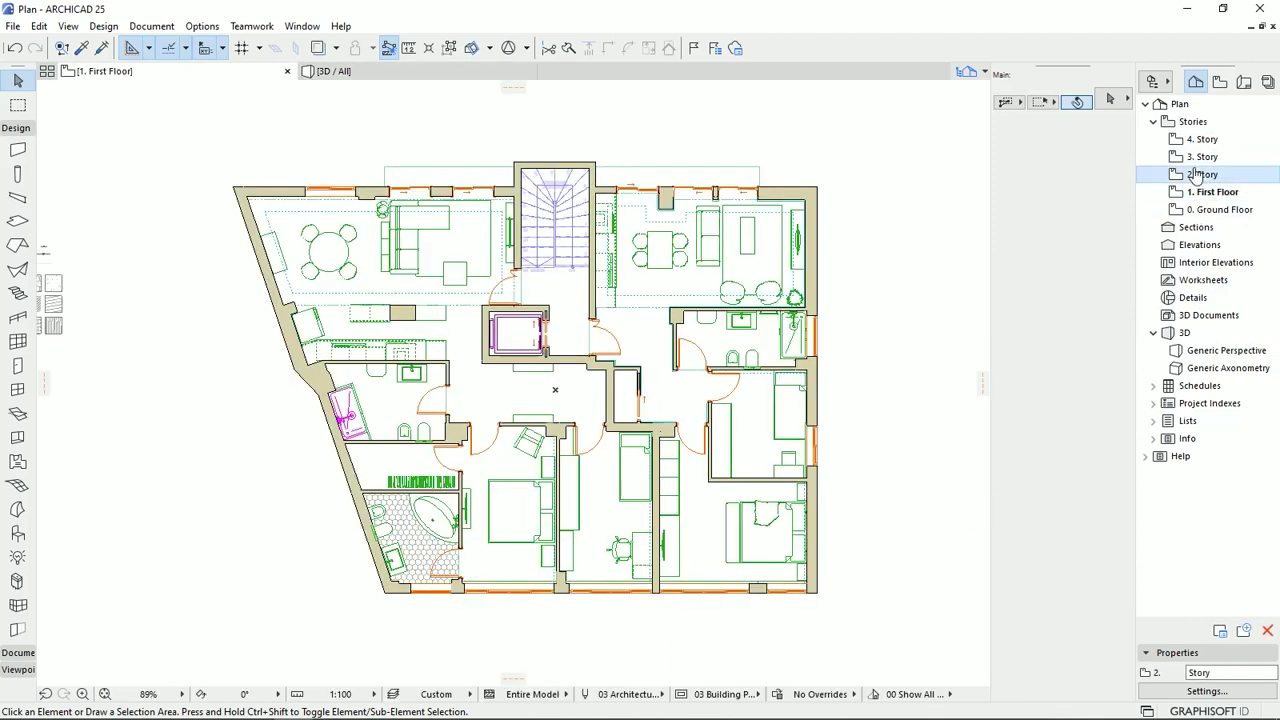
{"action": "key", "text": "ctrl+Up"}
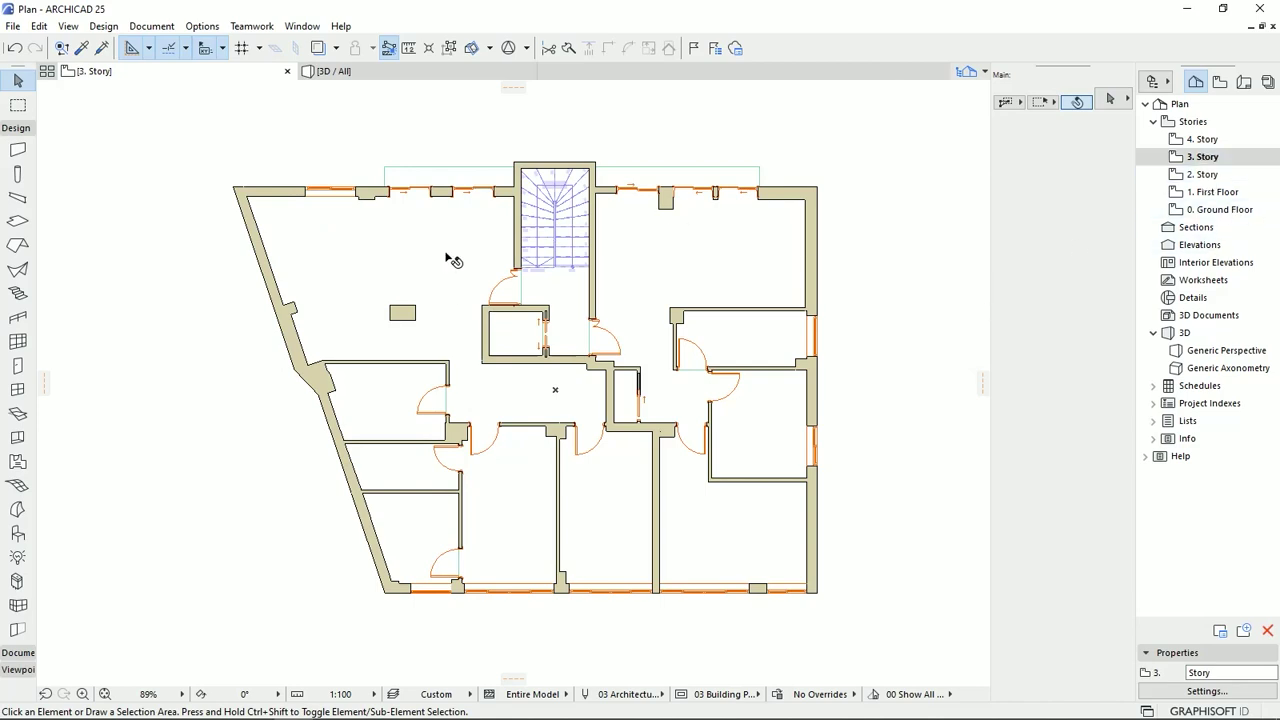
Delete all elements from the 4. Story, 3. Story and 2. Story floor plans
{"action": "double_click", "coordinate": [1203, 141]}
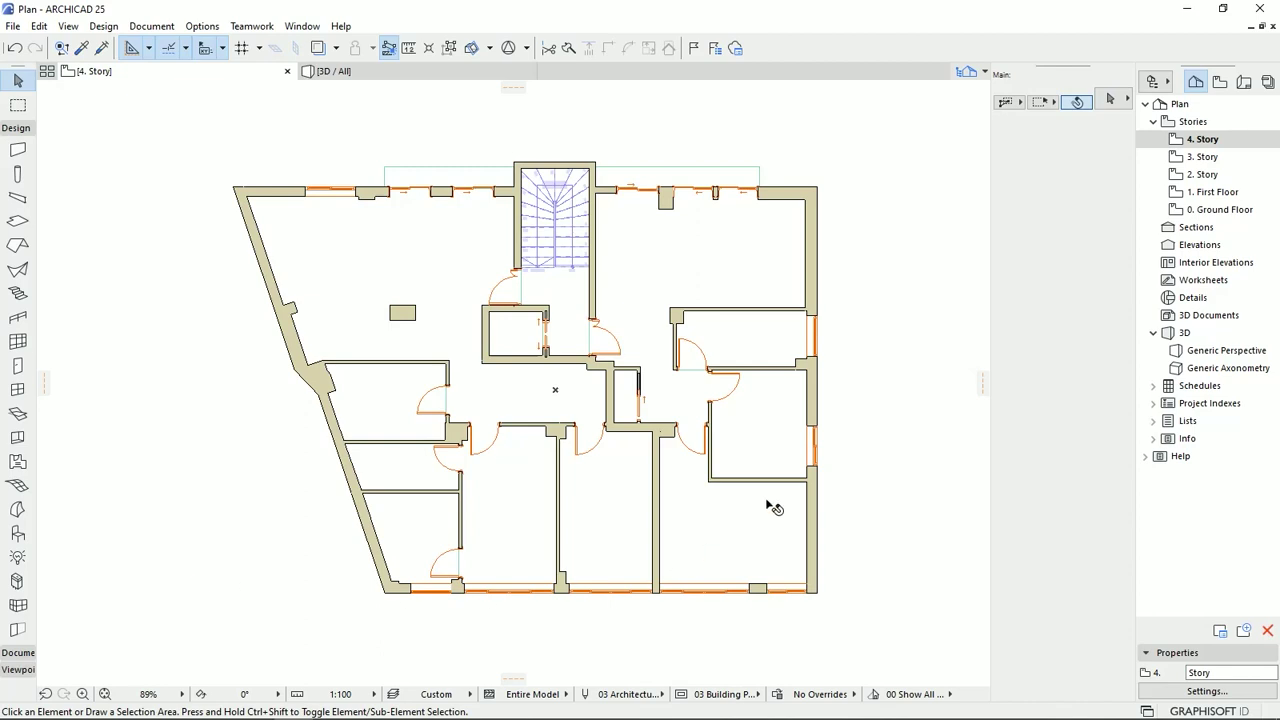
{"action": "left_click_drag", "start_coordinate": [874, 112], "coordinate": [193, 668]}
{"action": "key", "text": "Escape"}
{"action": "key", "text": "ctrl+Down"}
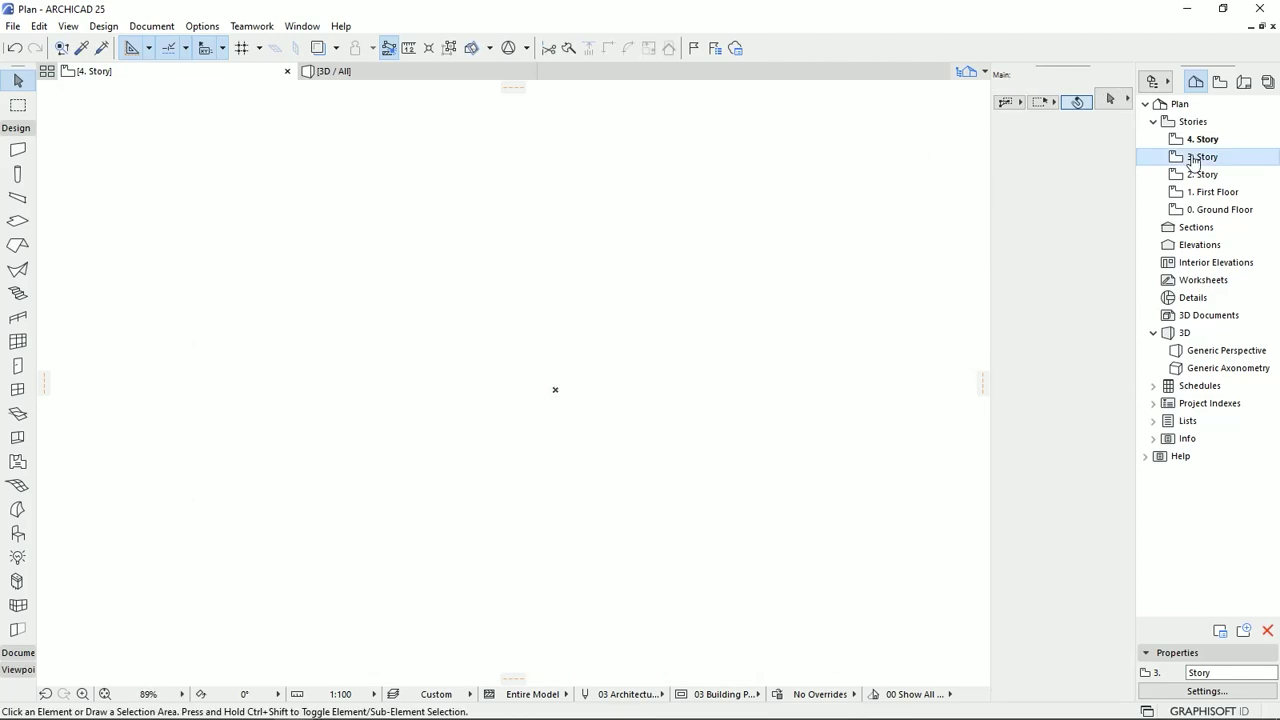
{"action": "left_click_drag", "start_coordinate": [873, 115], "coordinate": [107, 673]}
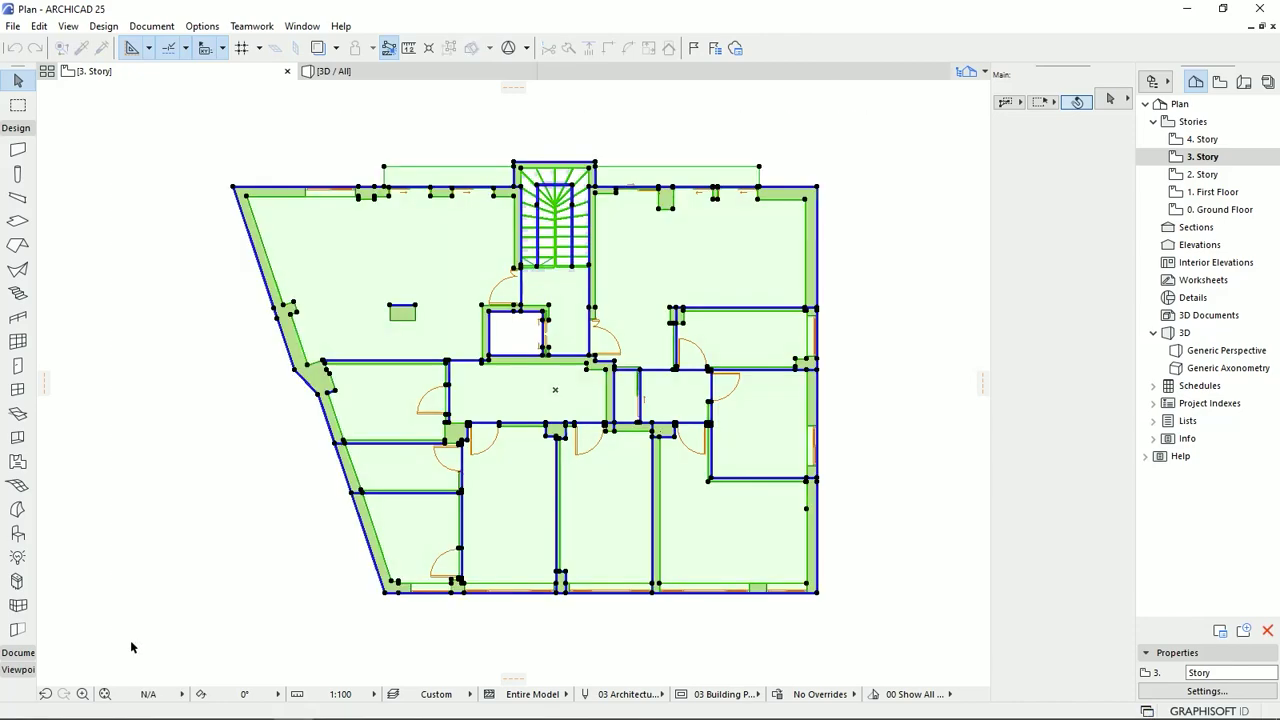
{"action": "key", "text": "Delete"}
{"action": "left_click", "coordinate": [1200, 174]}
{"action": "left_click_drag", "start_coordinate": [866, 98], "coordinate": [192, 670]}
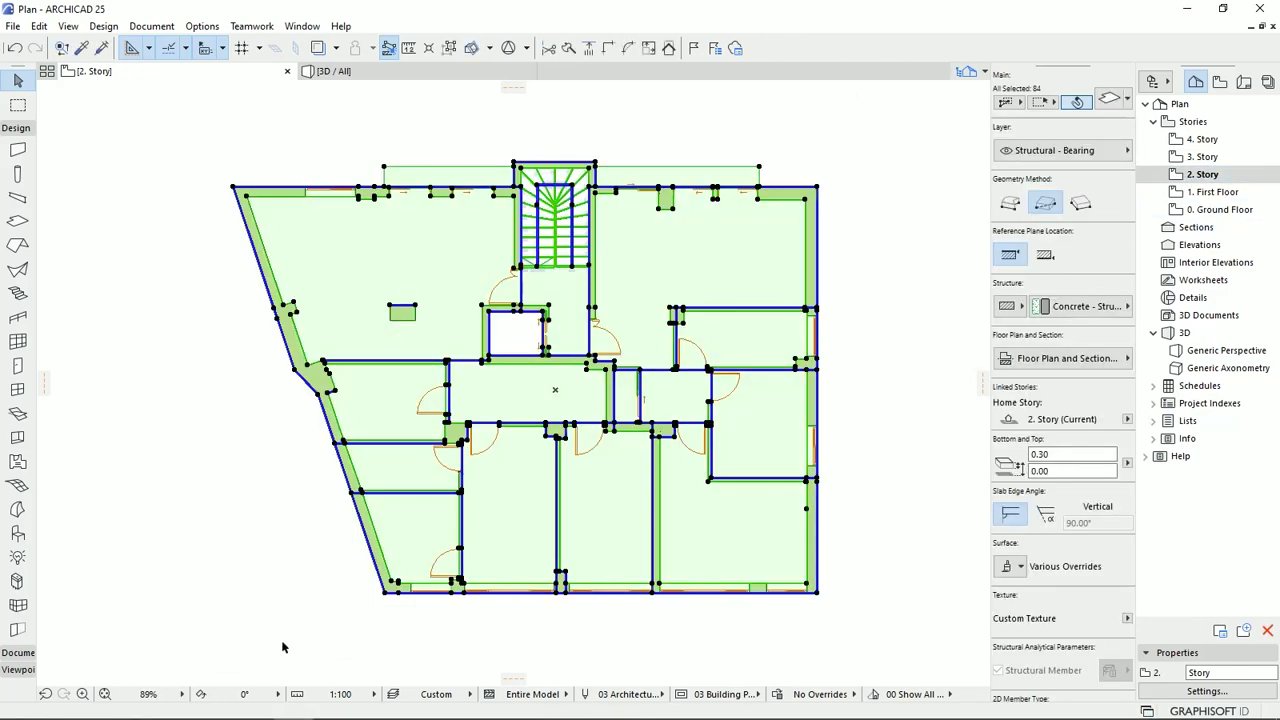
{"action": "key", "text": "Delete"}
From the 3D view, copy the First Floor's walls, slabs and stairs to the 2., 3. and 4. Stories at once
{"action": "left_click", "coordinate": [450, 74]}
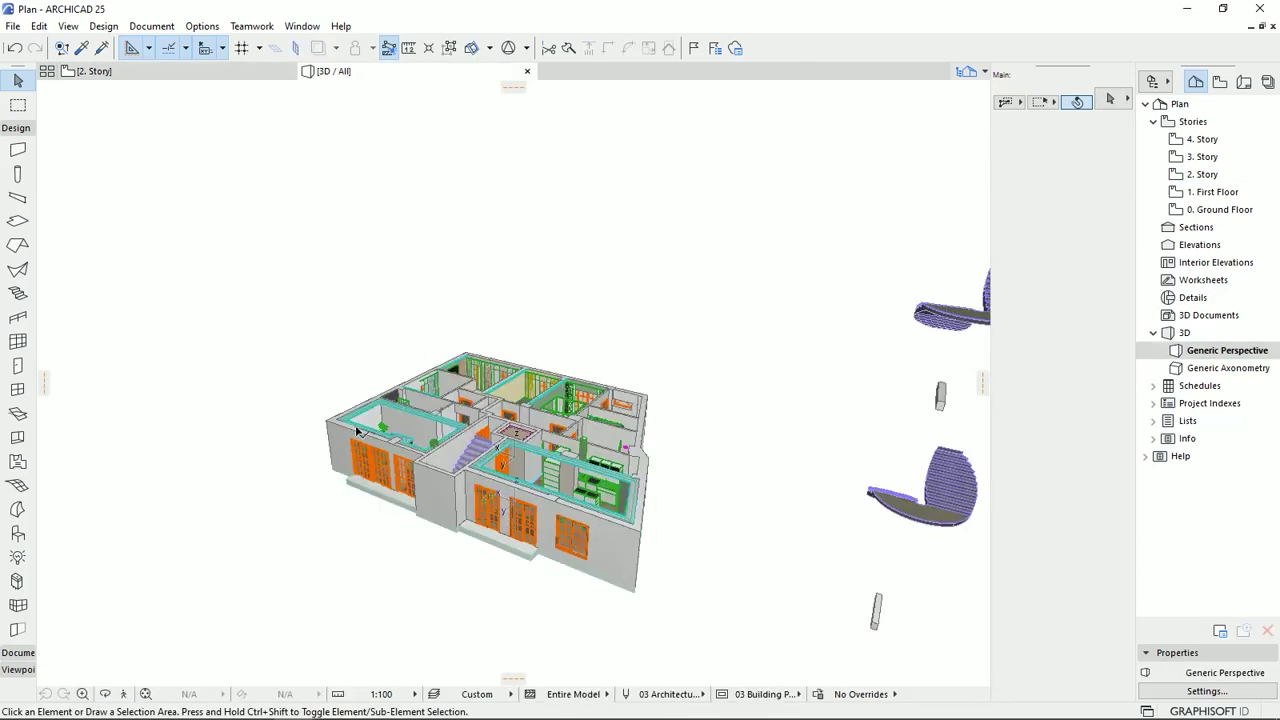
{"action": "scroll", "coordinate": [453, 498], "scroll_direction": "up", "scroll_amount": 3}
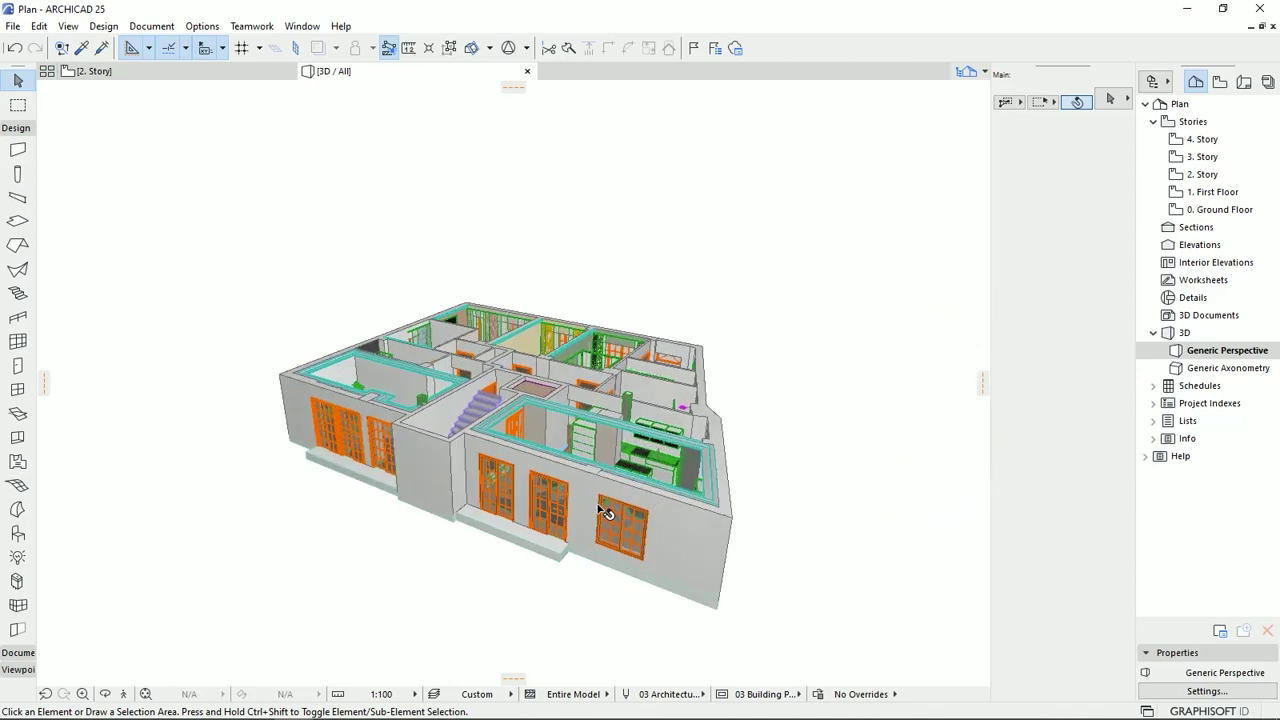
{"action": "right_click", "coordinate": [1223, 195]}
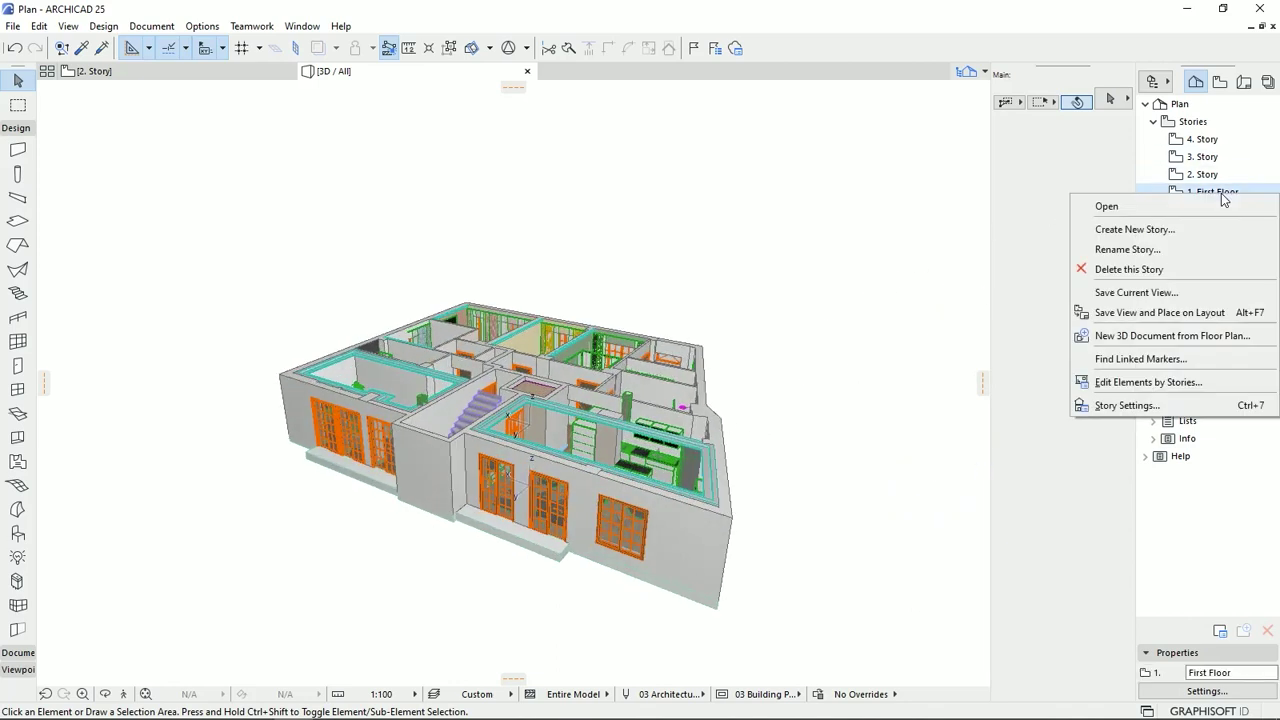
{"action": "left_click", "coordinate": [1150, 383]}
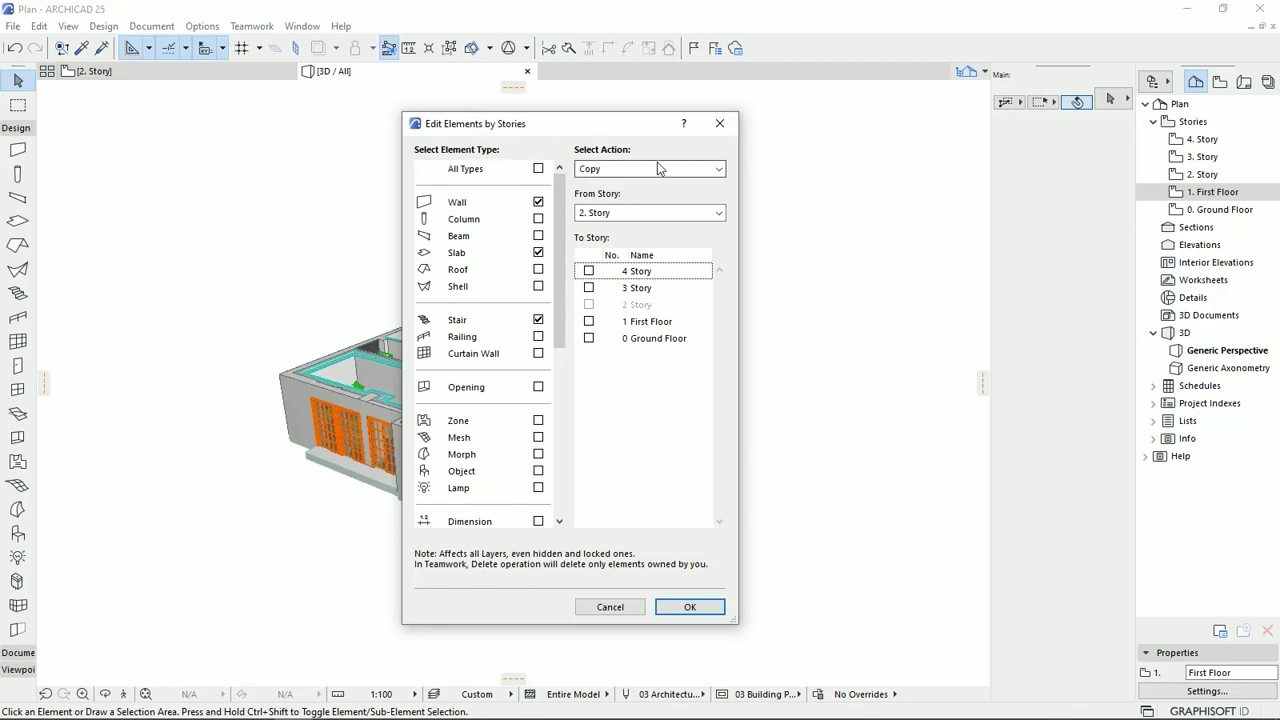
{"action": "left_click", "coordinate": [632, 213]}
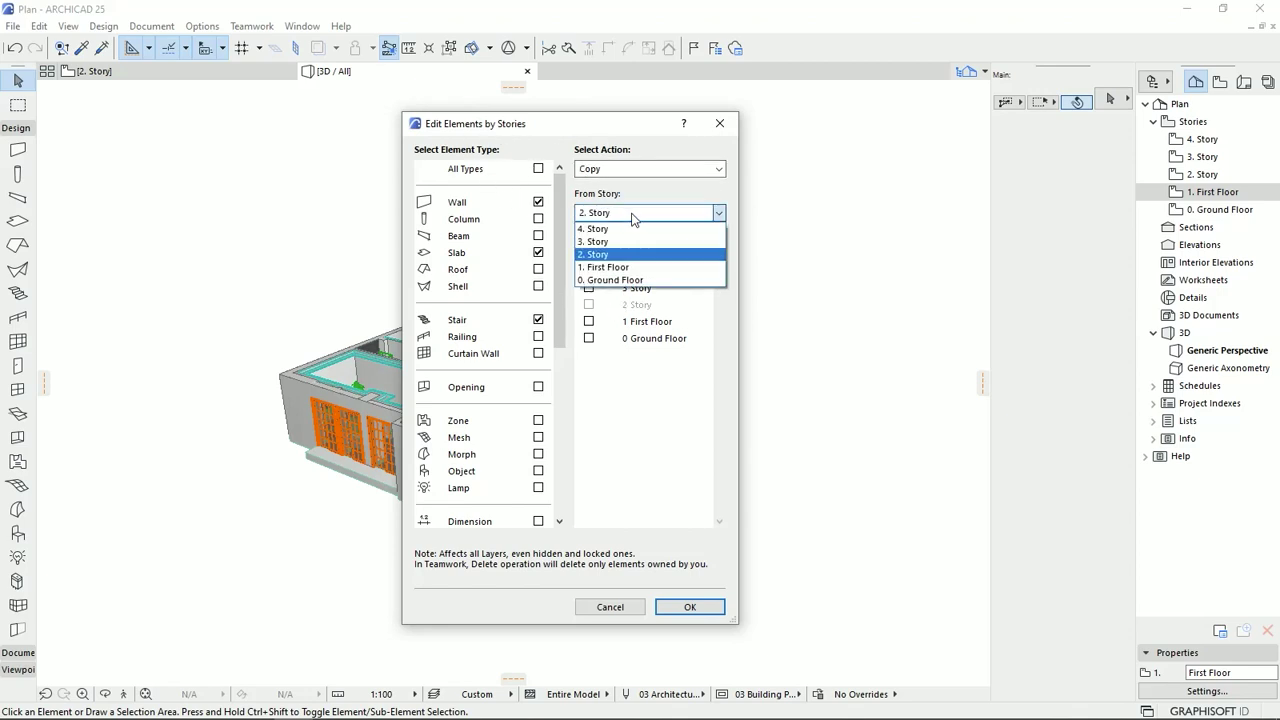
{"action": "left_click", "coordinate": [622, 267]}
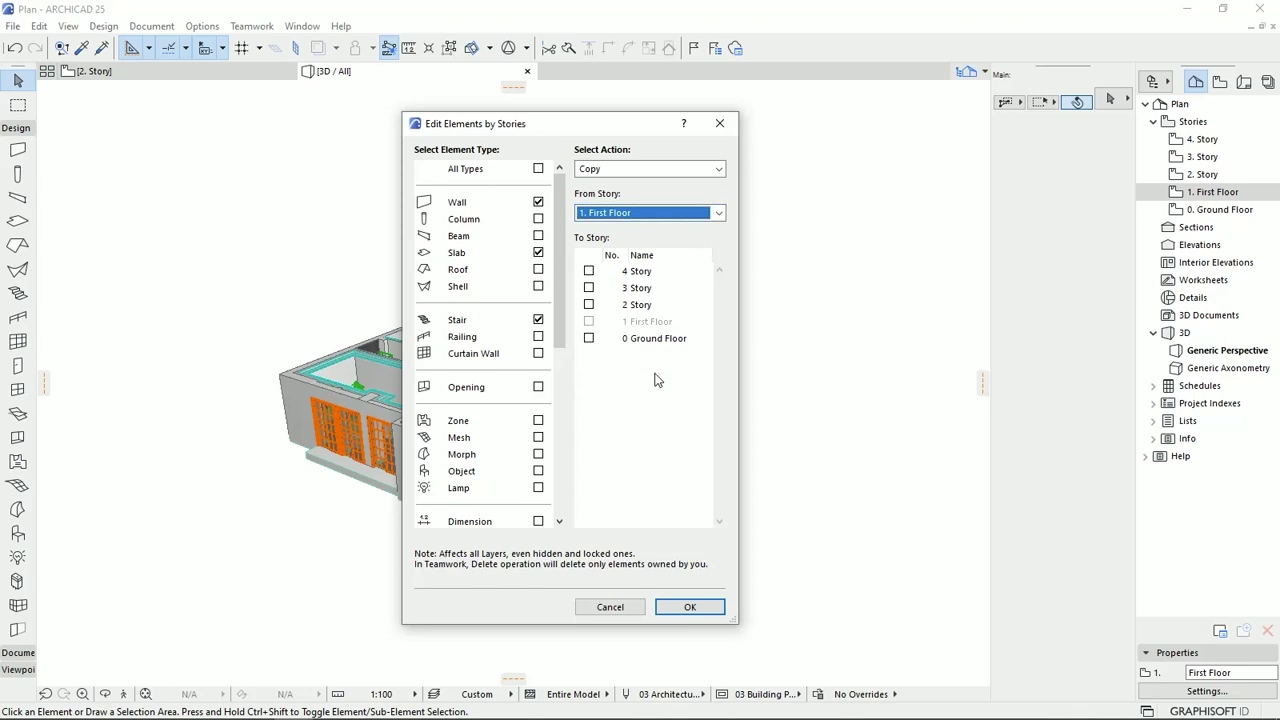
{"action": "left_click", "coordinate": [589, 304]}
{"action": "left_click", "coordinate": [588, 287]}
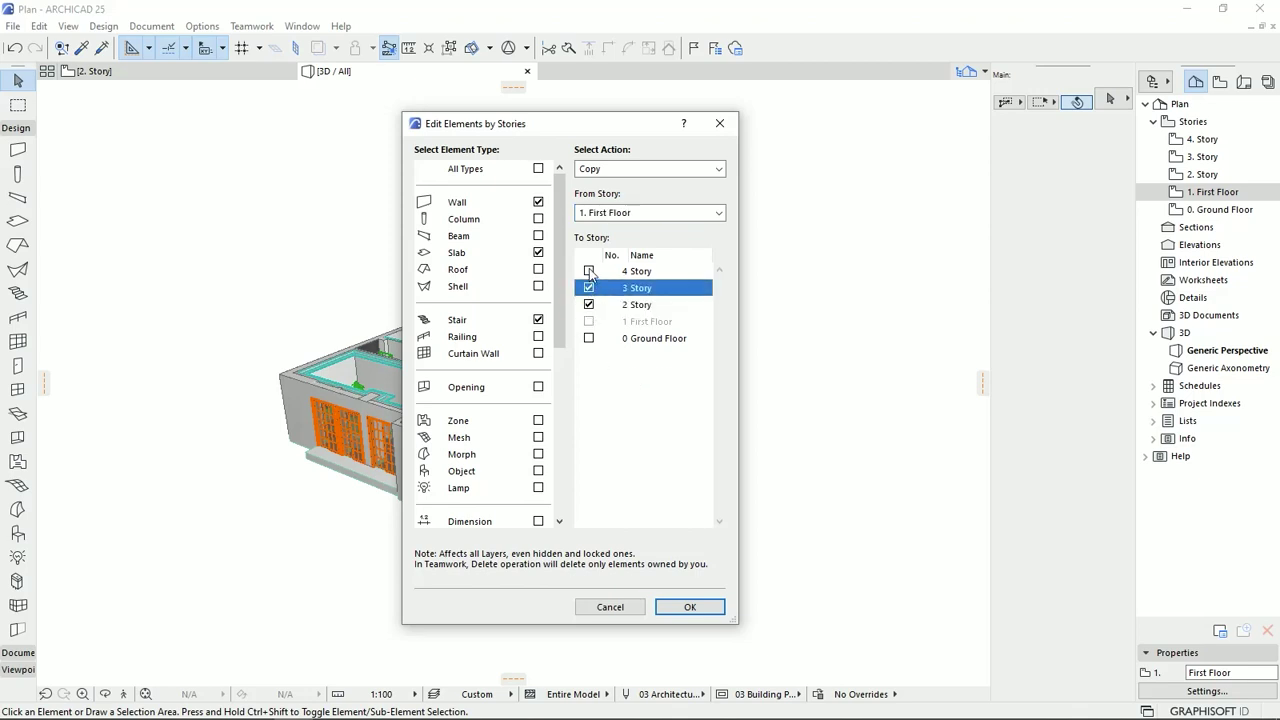
{"action": "left_click", "coordinate": [588, 270]}
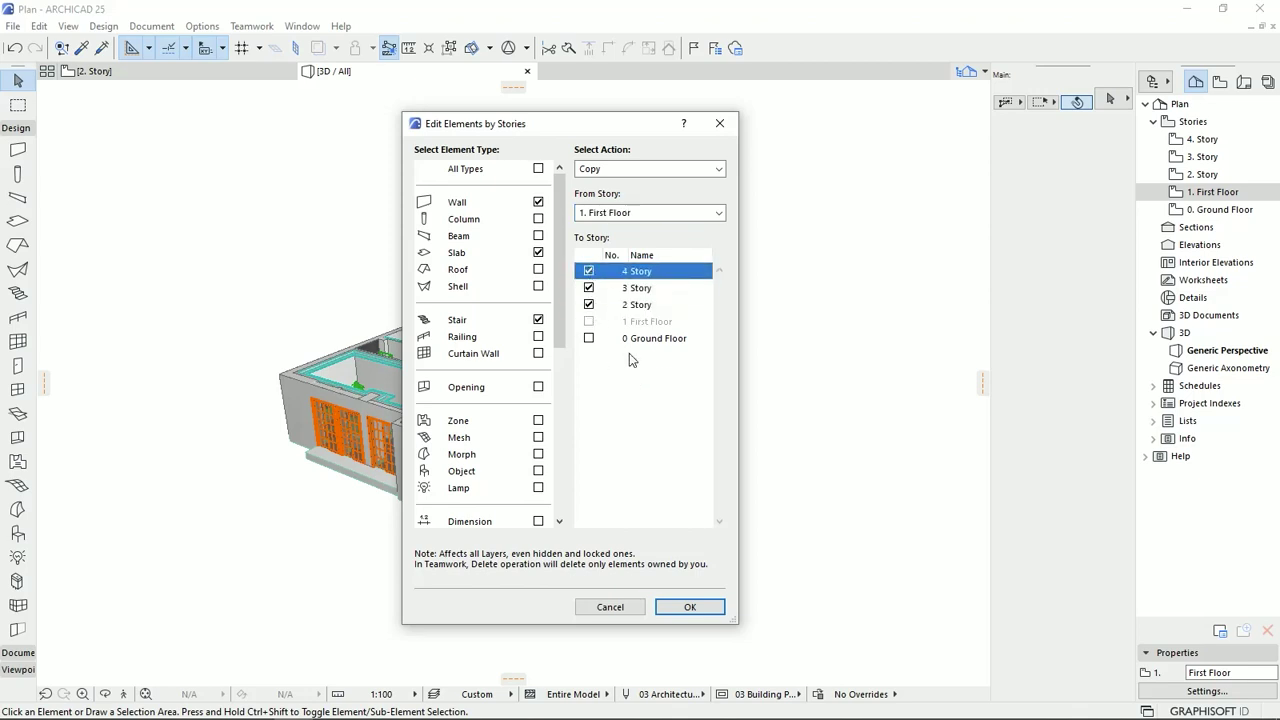
{"action": "left_click", "coordinate": [690, 607]}
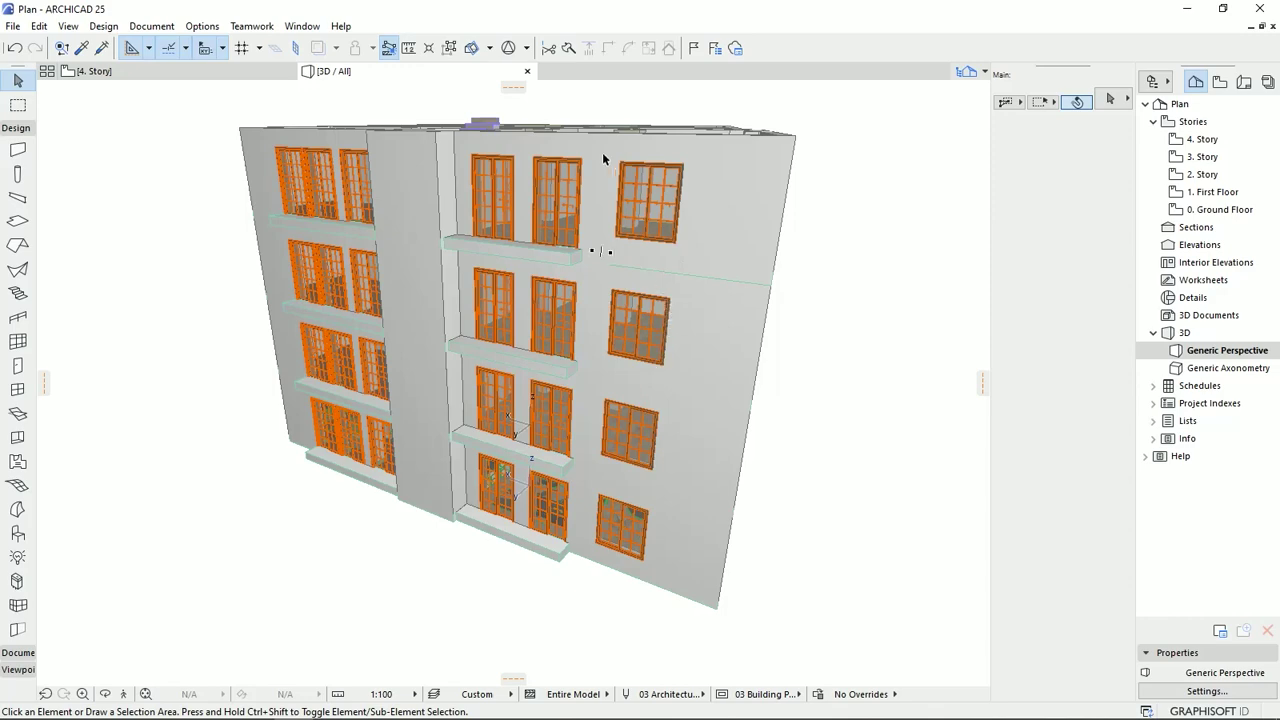
Examine the copied stories and their facades from several sides of the 3D model
{"action": "left_click_drag", "start_coordinate": [684, 219], "coordinate": [286, 412]}
{"action": "left_click_drag", "start_coordinate": [714, 300], "coordinate": [575, 366]}
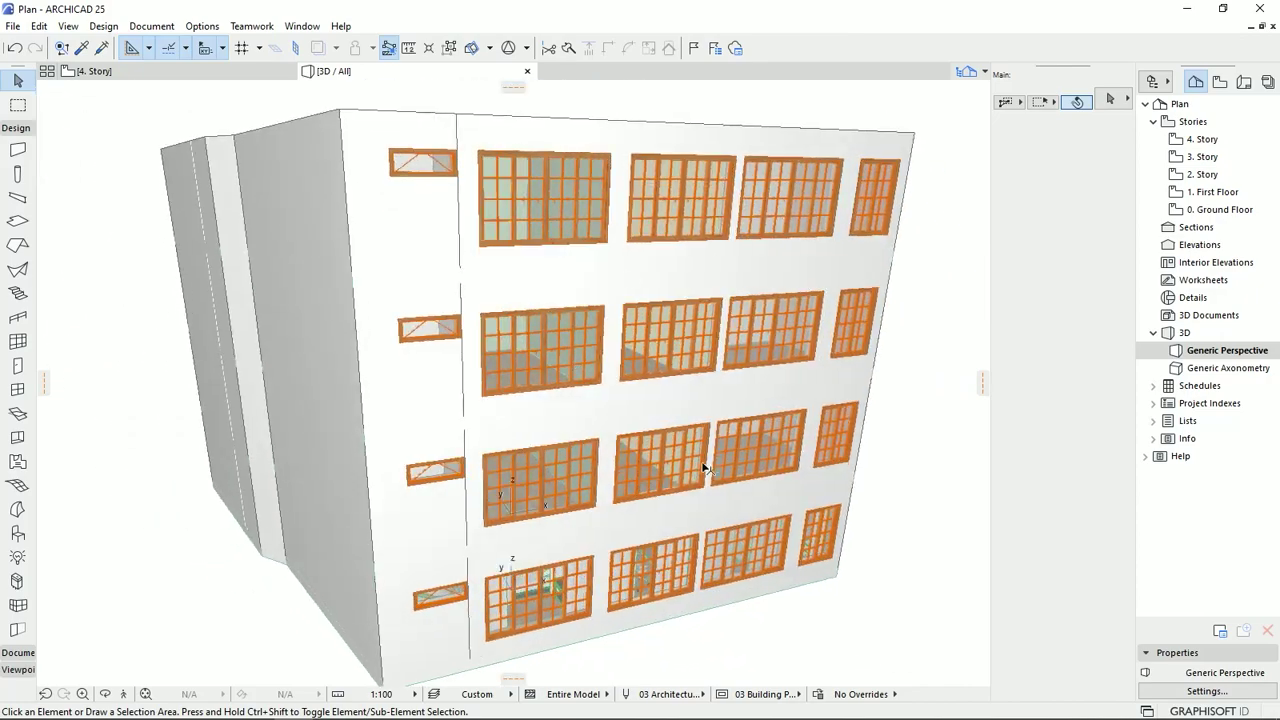
{"action": "scroll", "coordinate": [703, 468], "scroll_direction": "down", "scroll_amount": 1}
{"action": "middle_click_drag", "start_coordinate": [703, 468], "coordinate": [660, 437]}
{"action": "scroll", "coordinate": [618, 436], "scroll_direction": "down", "scroll_amount": 1}
{"action": "middle_click_drag", "start_coordinate": [620, 390], "coordinate": [617, 397]}
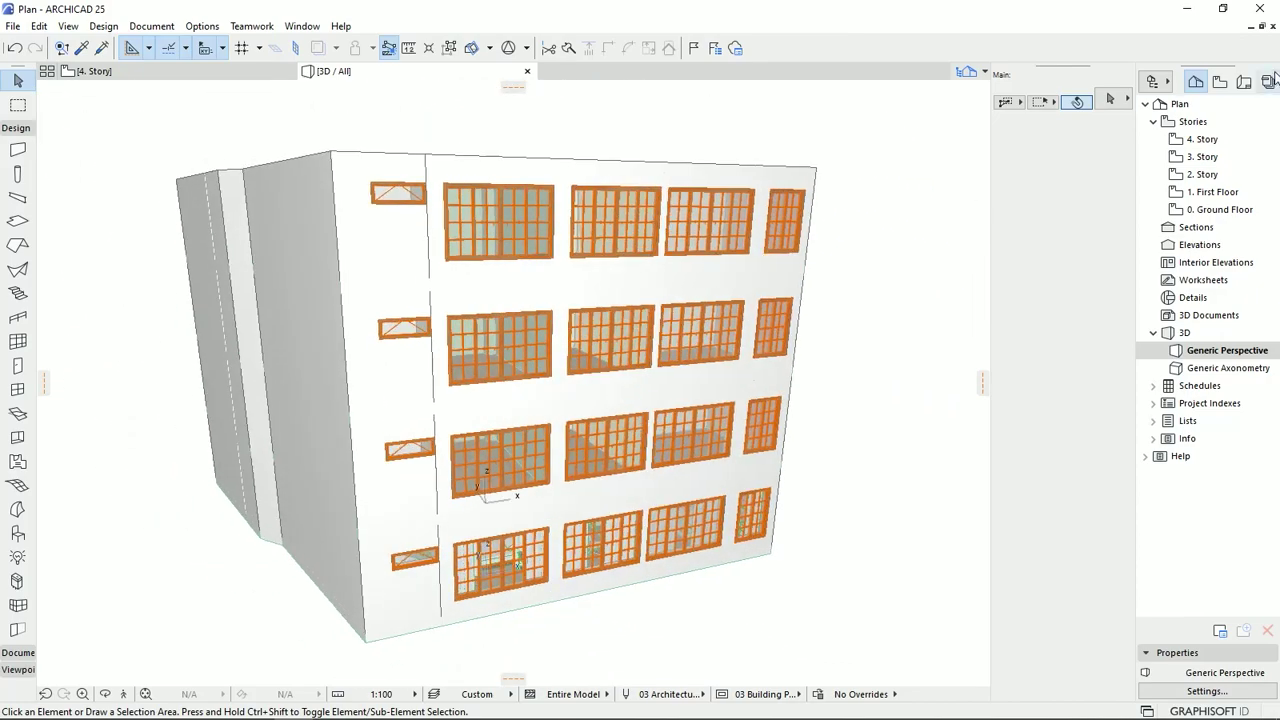
Open the 4. Story floor plan and insert two new stories above it in the story settings
{"action": "double_click", "coordinate": [1202, 140]}
{"action": "left_click", "coordinate": [1199, 692]}
{"action": "left_click", "coordinate": [497, 457]}
{"action": "left_click", "coordinate": [497, 457]}
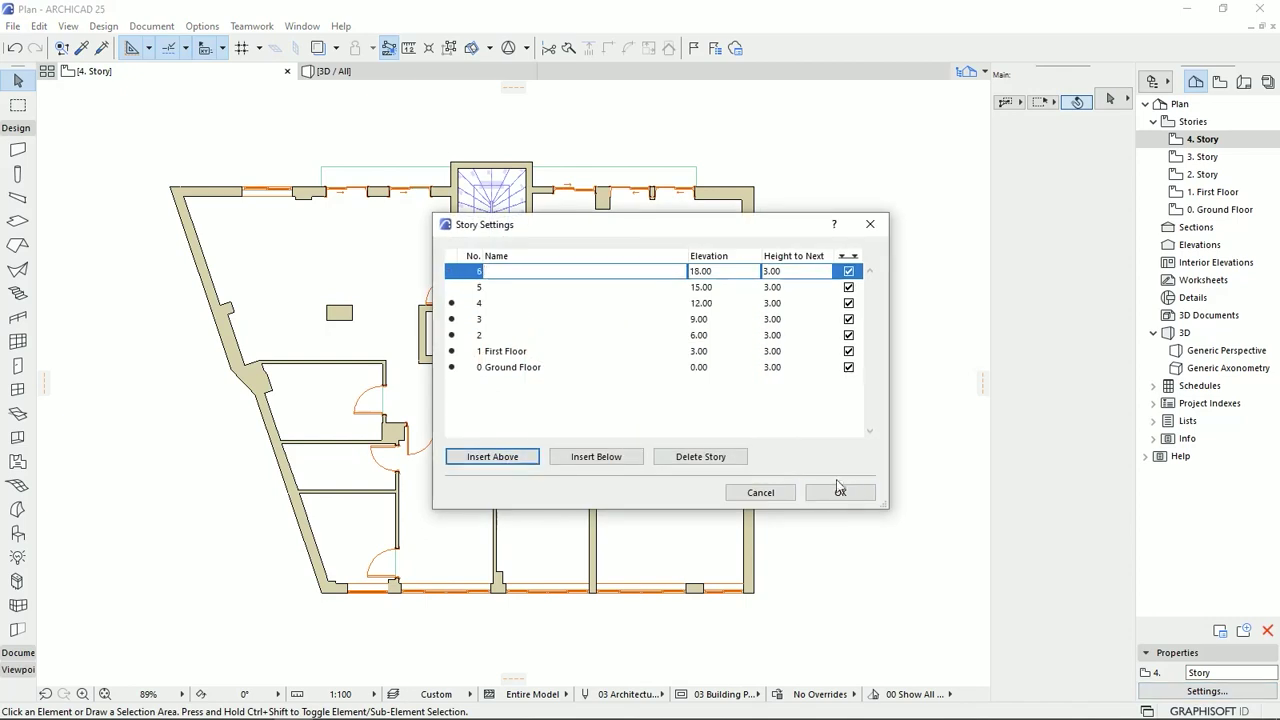
{"action": "left_click", "coordinate": [840, 490]}
Copy the walls, slabs and stairs from the 4. Story to the 5. and 6. Stories
{"action": "right_click", "coordinate": [1202, 139]}
{"action": "left_click", "coordinate": [1120, 349]}
{"action": "left_click", "coordinate": [613, 213]}
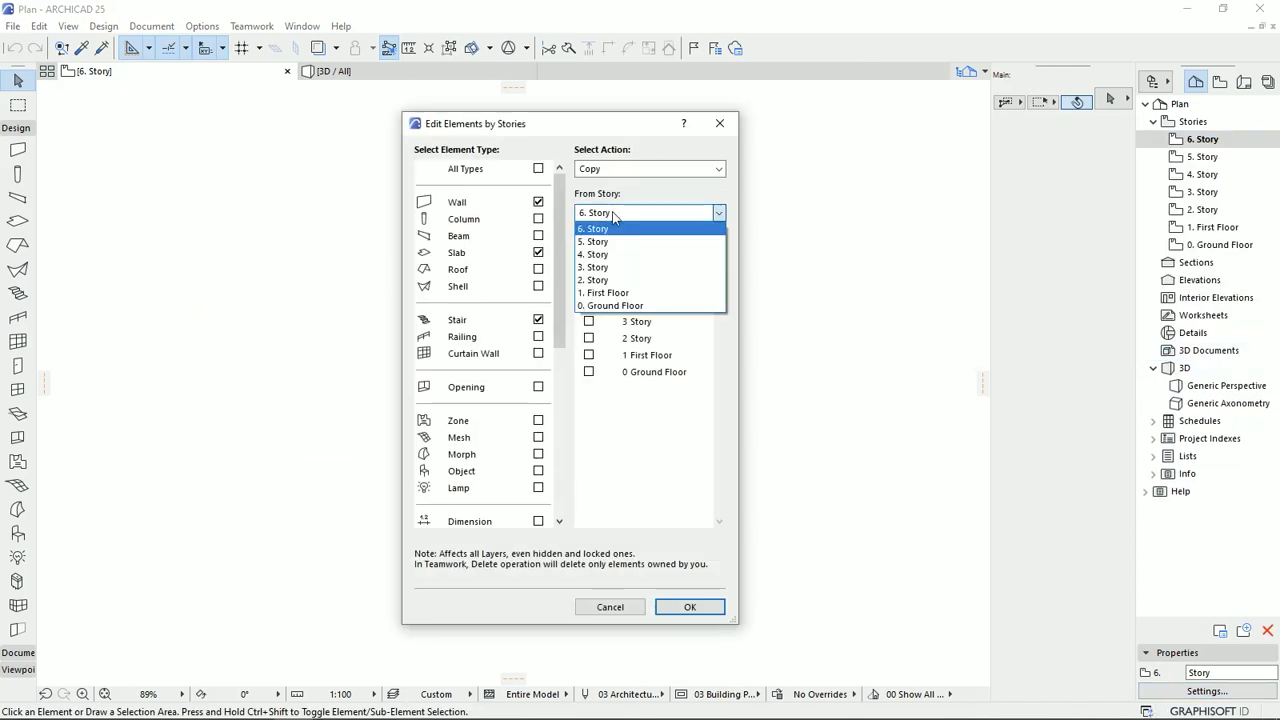
{"action": "left_click", "coordinate": [594, 255]}
{"action": "left_click", "coordinate": [589, 288]}
{"action": "left_click", "coordinate": [589, 271]}
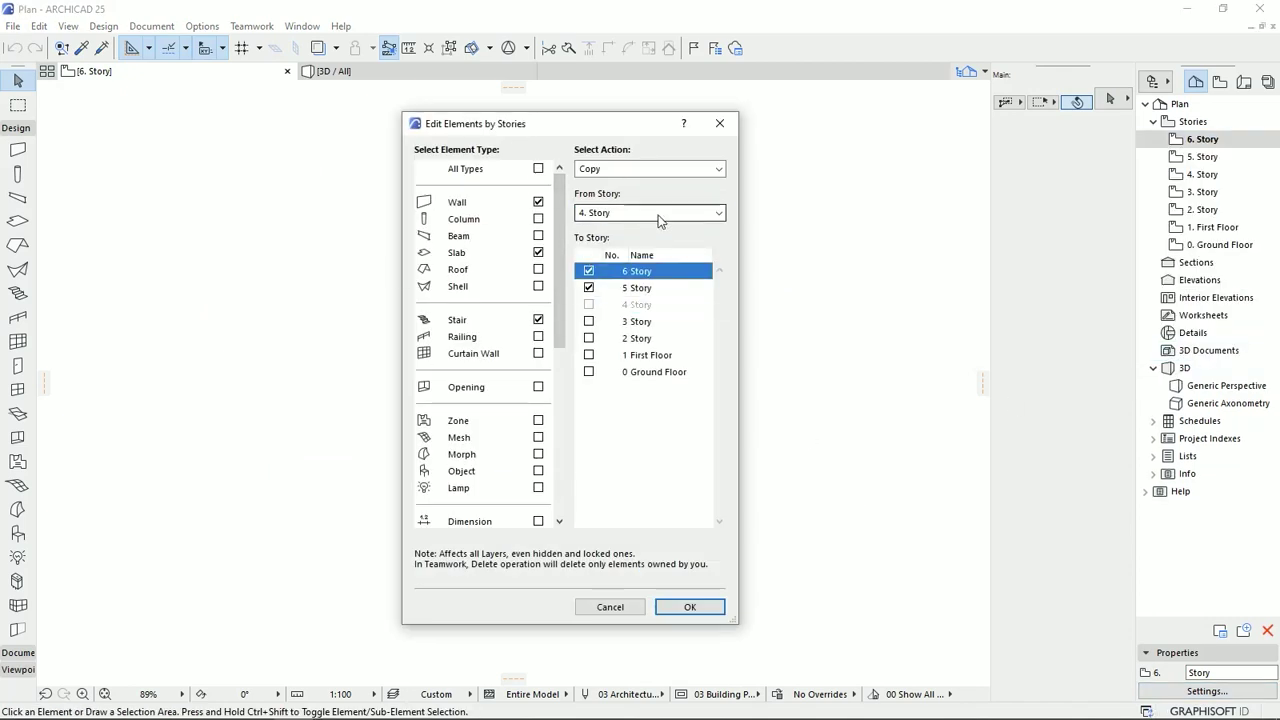
{"action": "left_click", "coordinate": [690, 607]}
{"action": "left_click", "coordinate": [714, 302]}
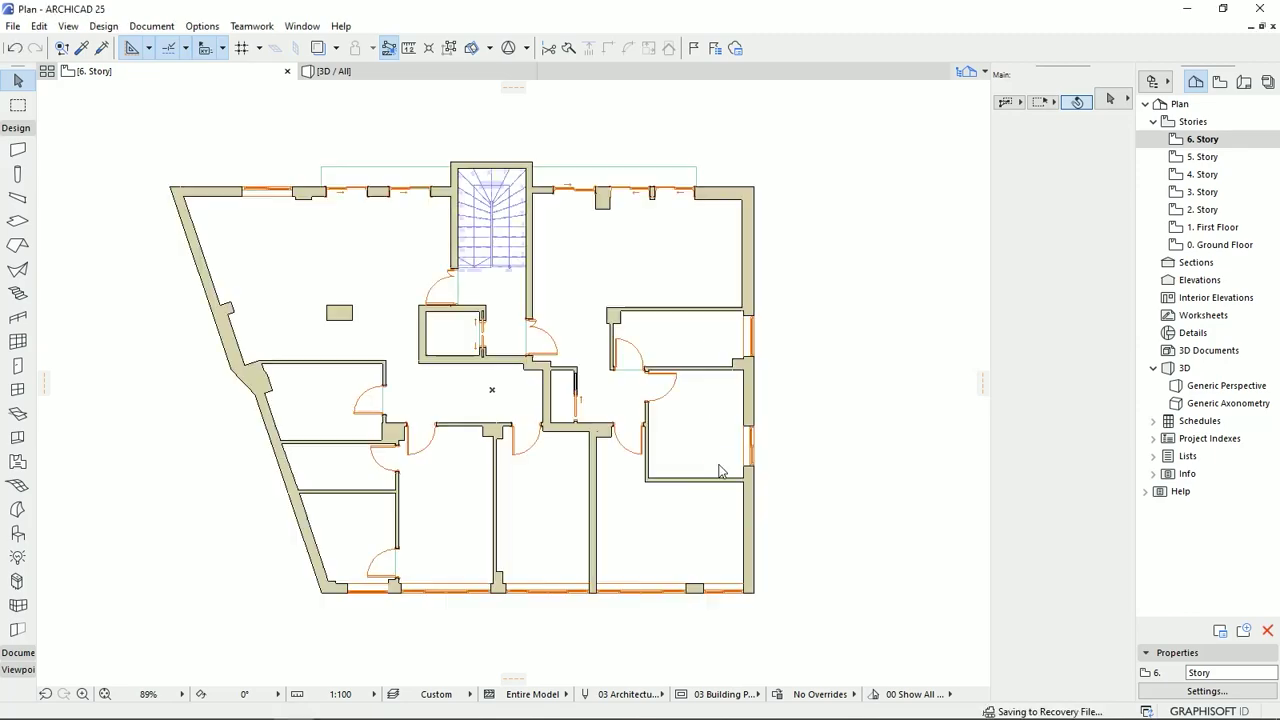
Check the building with the added 5. and 6. Stories in 3D, from the front and from above
{"action": "left_click", "coordinate": [380, 72]}
{"action": "scroll", "coordinate": [554, 314], "scroll_direction": "down", "scroll_amount": 1}
{"action": "middle_click_drag", "start_coordinate": [554, 314], "coordinate": [531, 389]}
{"action": "scroll", "coordinate": [531, 389], "scroll_direction": "down", "scroll_amount": 1}
{"action": "middle_click_drag", "start_coordinate": [534, 440], "coordinate": [487, 291], "text": "shift"}
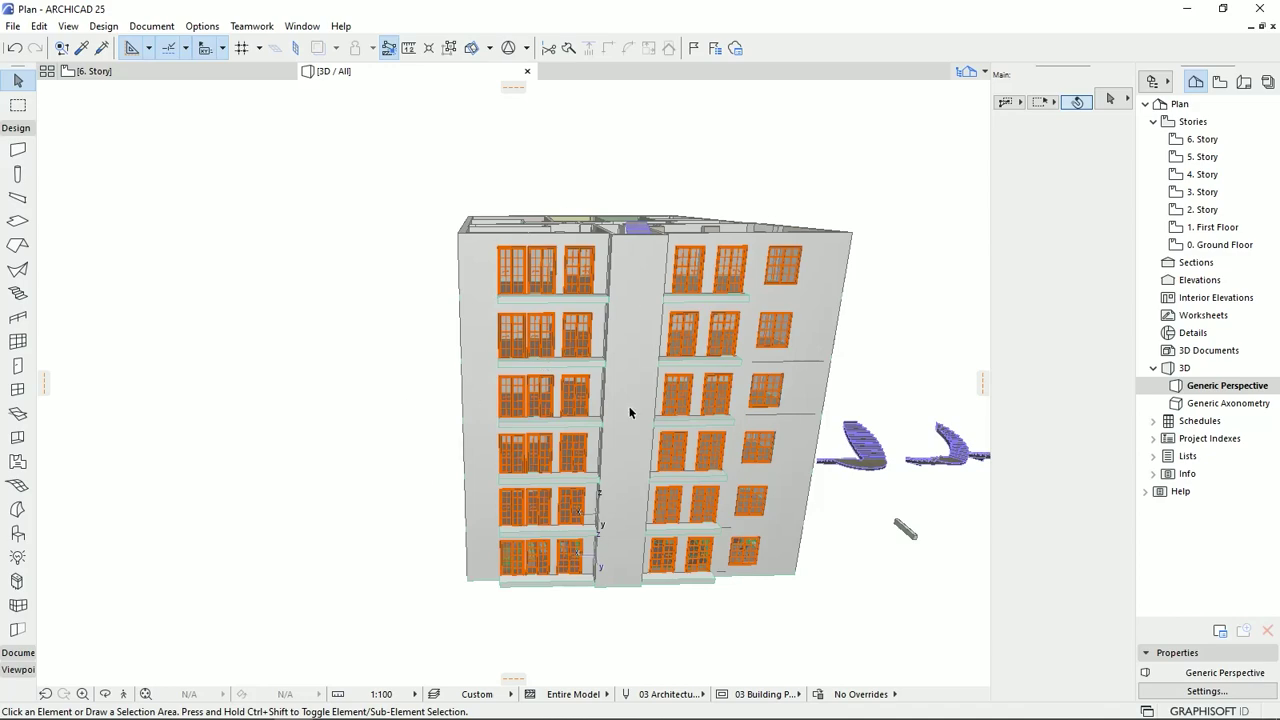
{"action": "middle_click_drag", "start_coordinate": [636, 265], "coordinate": [684, 350], "text": "shift"}
Create a new story named Roof above the 6. Story with a height of 3.00
{"action": "right_click", "coordinate": [1209, 142]}
{"action": "left_click", "coordinate": [1178, 332]}
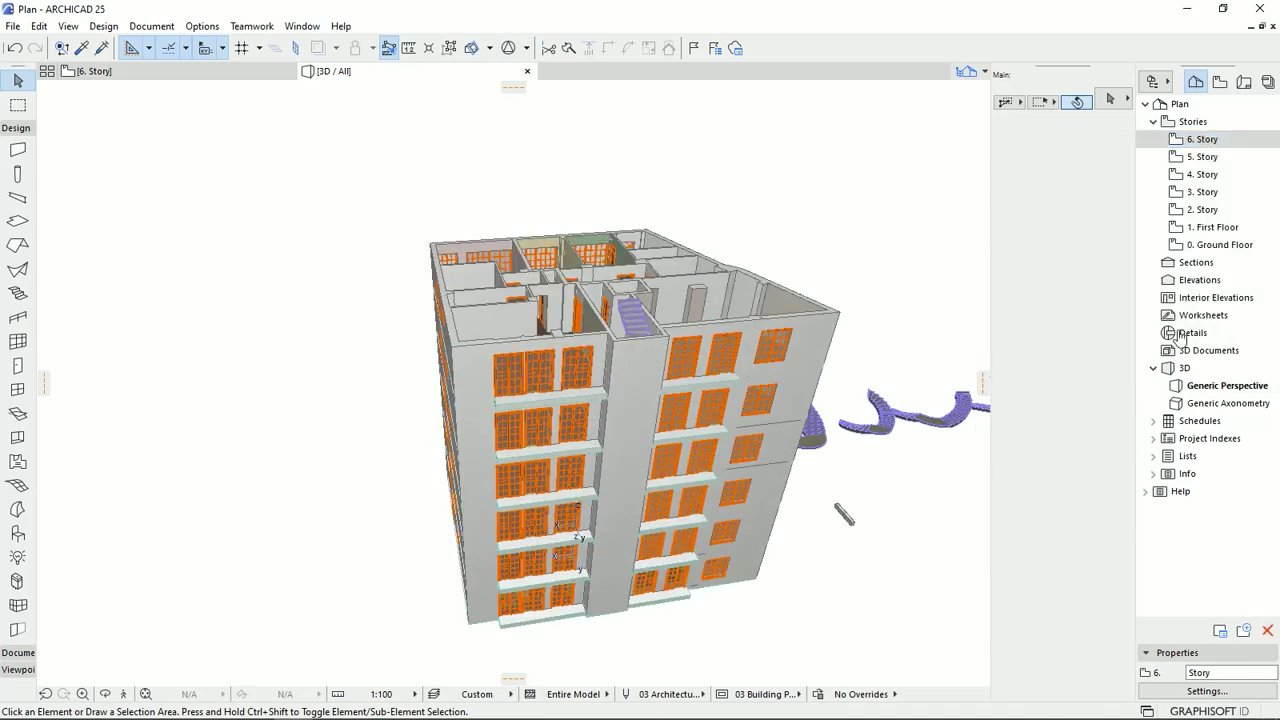
{"action": "left_click", "coordinate": [1246, 632]}
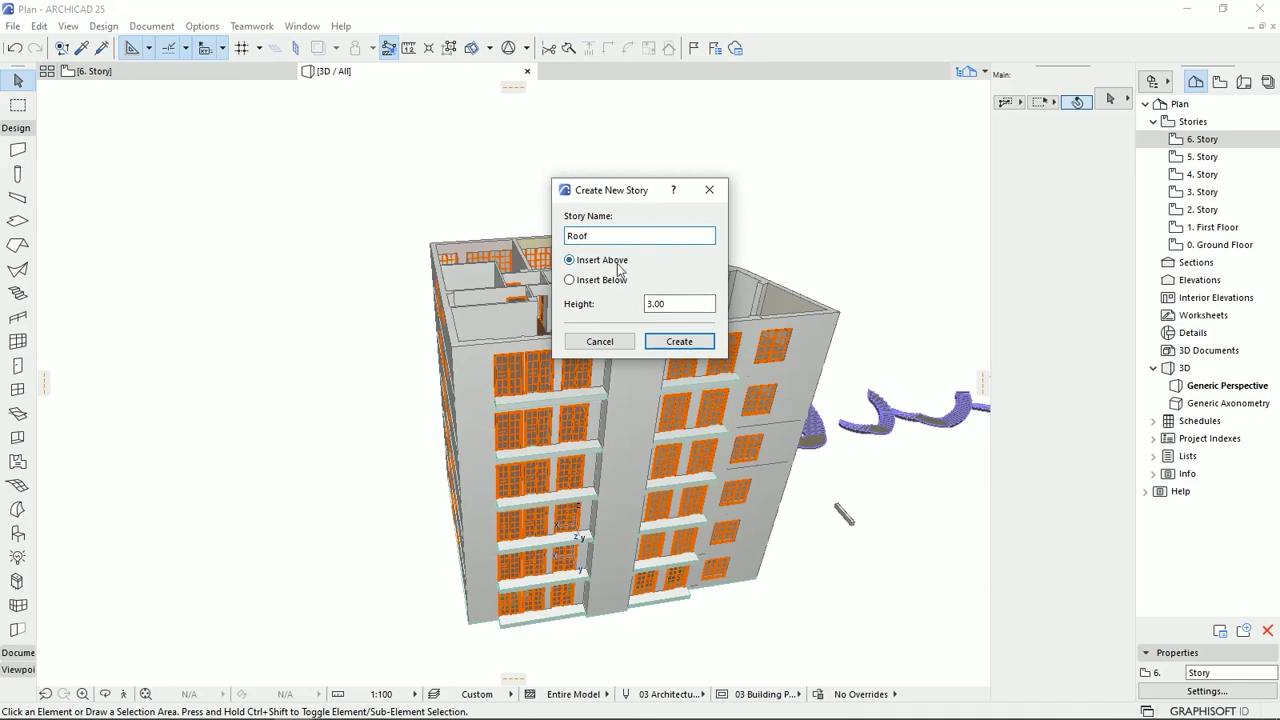
{"action": "left_click", "coordinate": [679, 343]}
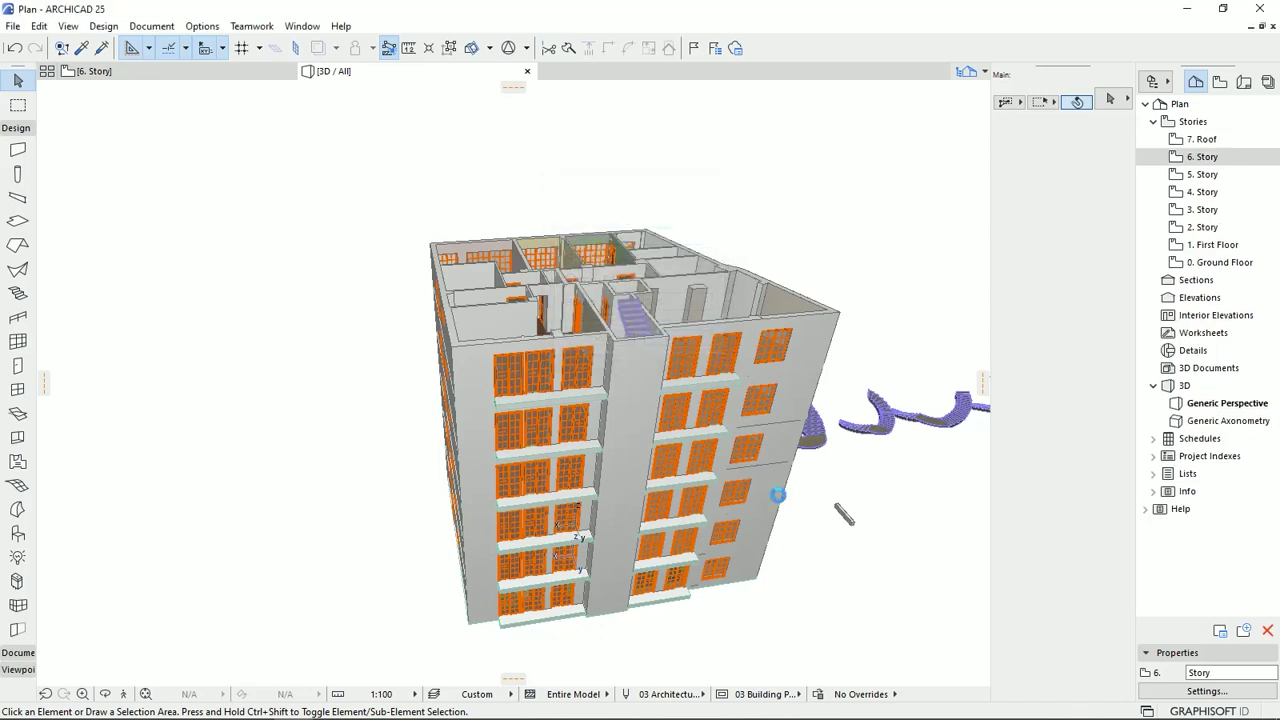
Open the 7. Roof floor plan and show the 6. Story as its trace reference
{"action": "double_click", "coordinate": [1203, 139]}
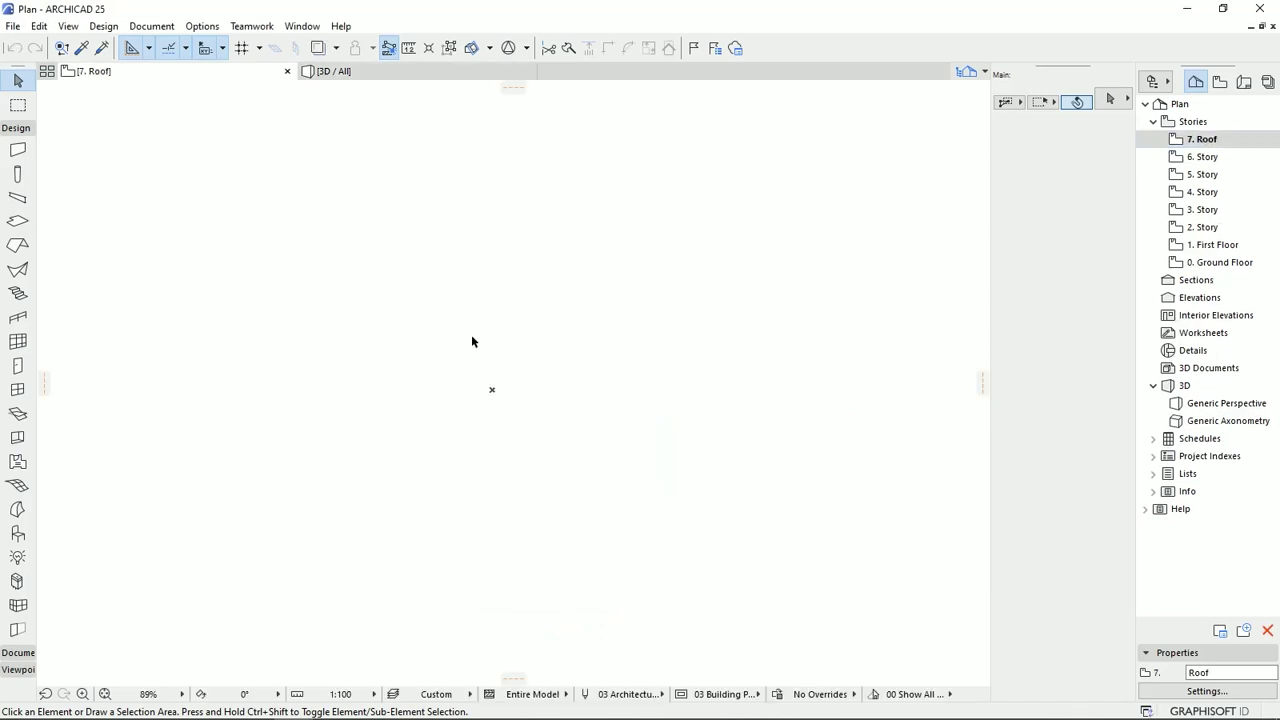
{"action": "right_click", "coordinate": [1203, 160]}
{"action": "left_click", "coordinate": [1145, 251]}
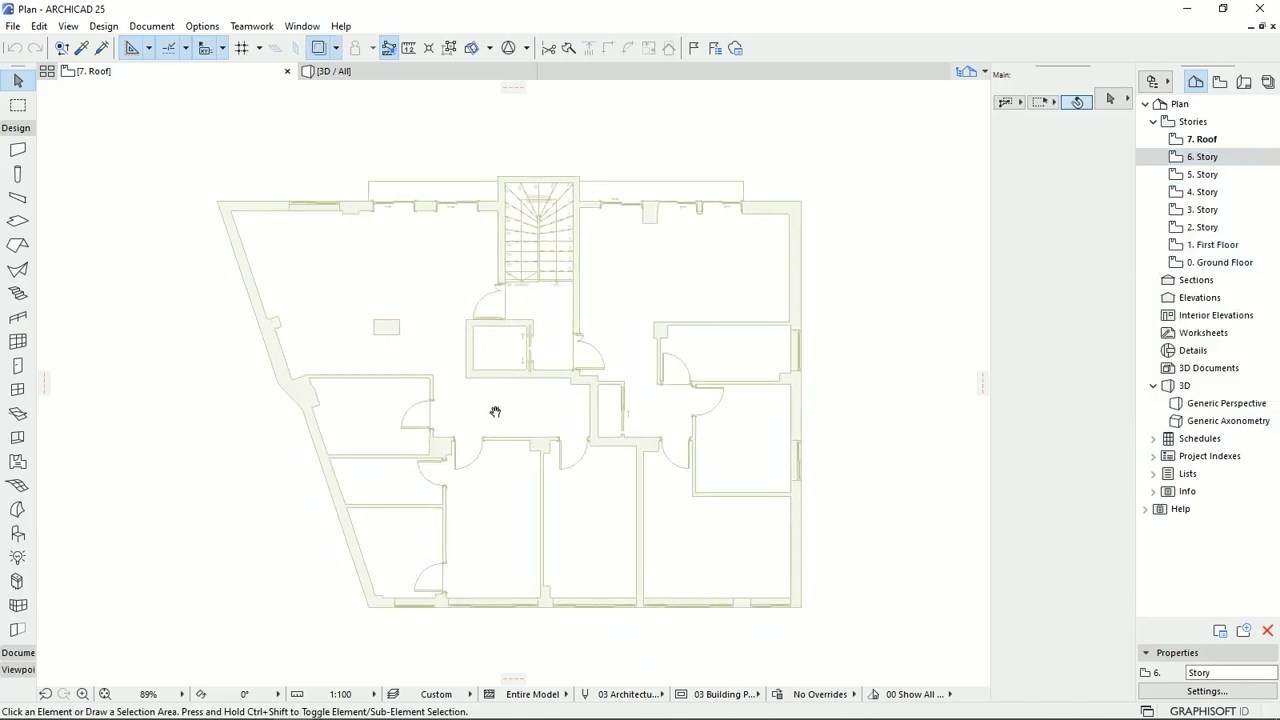
{"action": "middle_click_drag", "start_coordinate": [495, 411], "coordinate": [509, 399]}
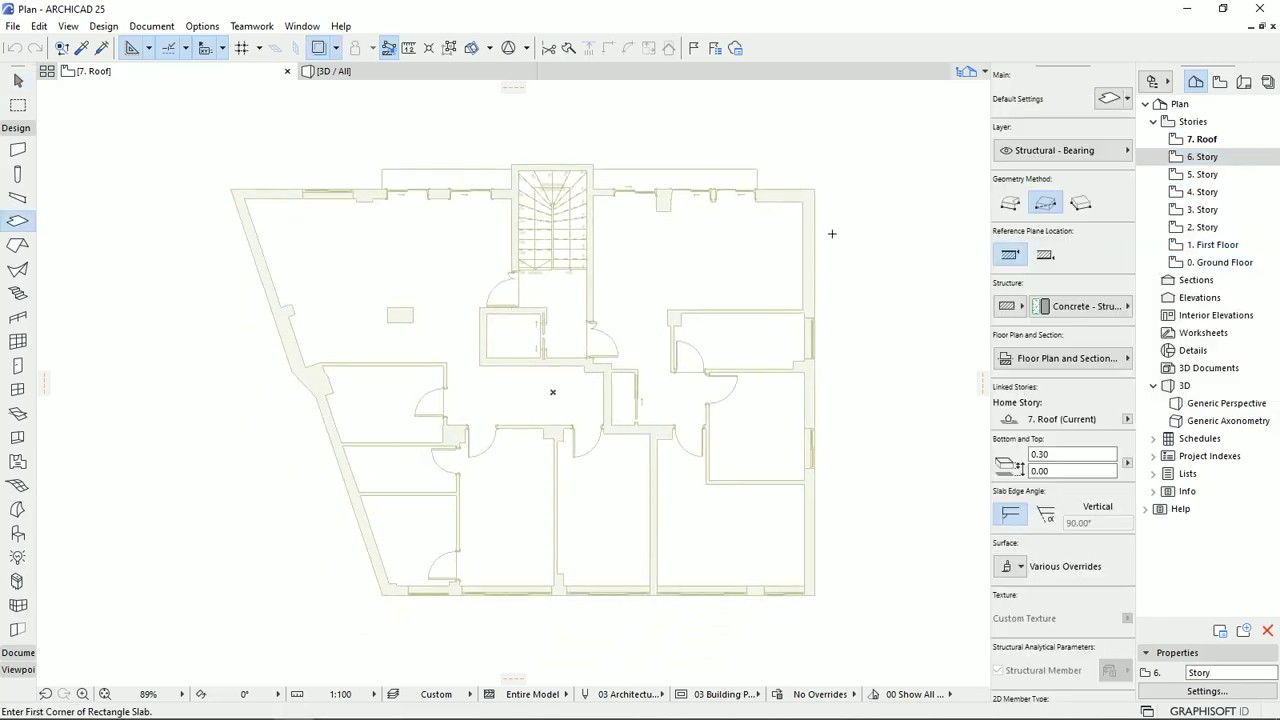
Draw a polygonal slab on the Roof story along the building's outer outline, including the balconies and the stairwell projection
{"action": "left_click", "coordinate": [1010, 203]}
{"action": "left_click", "coordinate": [231, 189]}
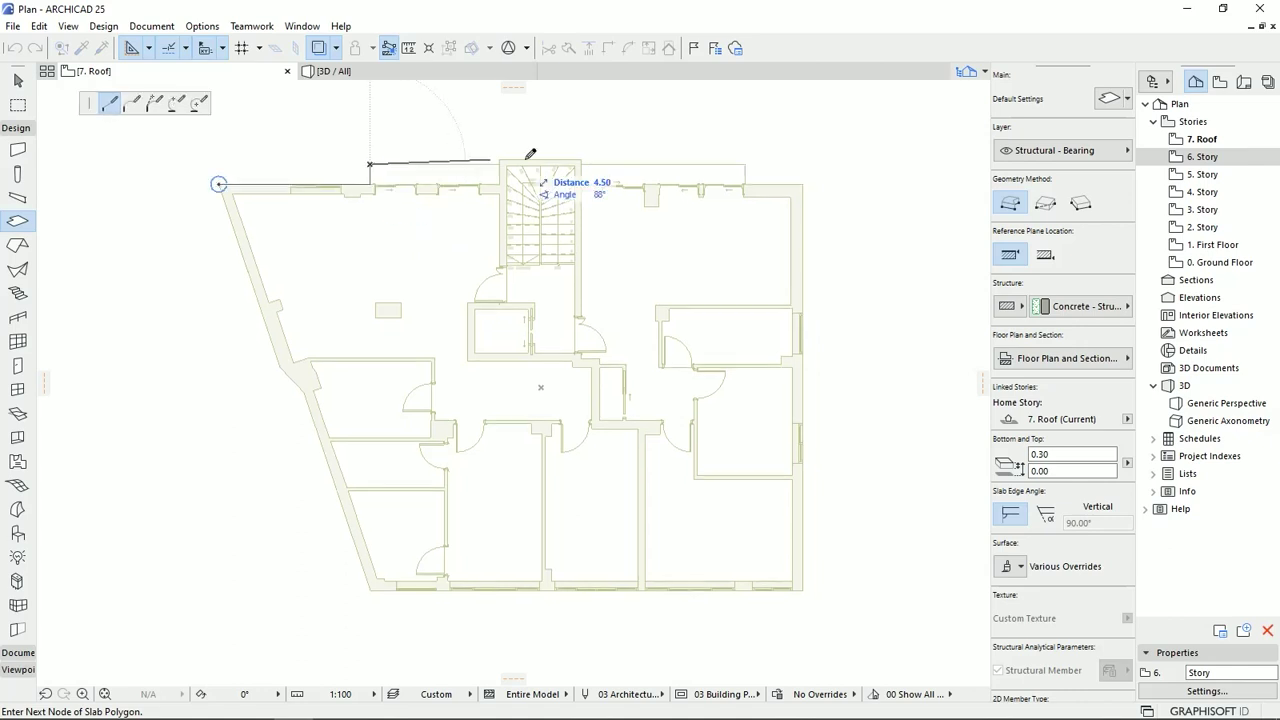
{"action": "left_click", "coordinate": [500, 164]}
{"action": "left_click", "coordinate": [500, 159]}
{"action": "left_click", "coordinate": [581, 159]}
{"action": "left_click", "coordinate": [581, 164]}
{"action": "left_click", "coordinate": [745, 164]}
{"action": "left_click", "coordinate": [745, 184]}
{"action": "left_click", "coordinate": [803, 184]}
{"action": "left_click", "coordinate": [803, 590]}
{"action": "left_click", "coordinate": [370, 590]}
{"action": "left_click", "coordinate": [303, 391]}
{"action": "left_click", "coordinate": [219, 184]}
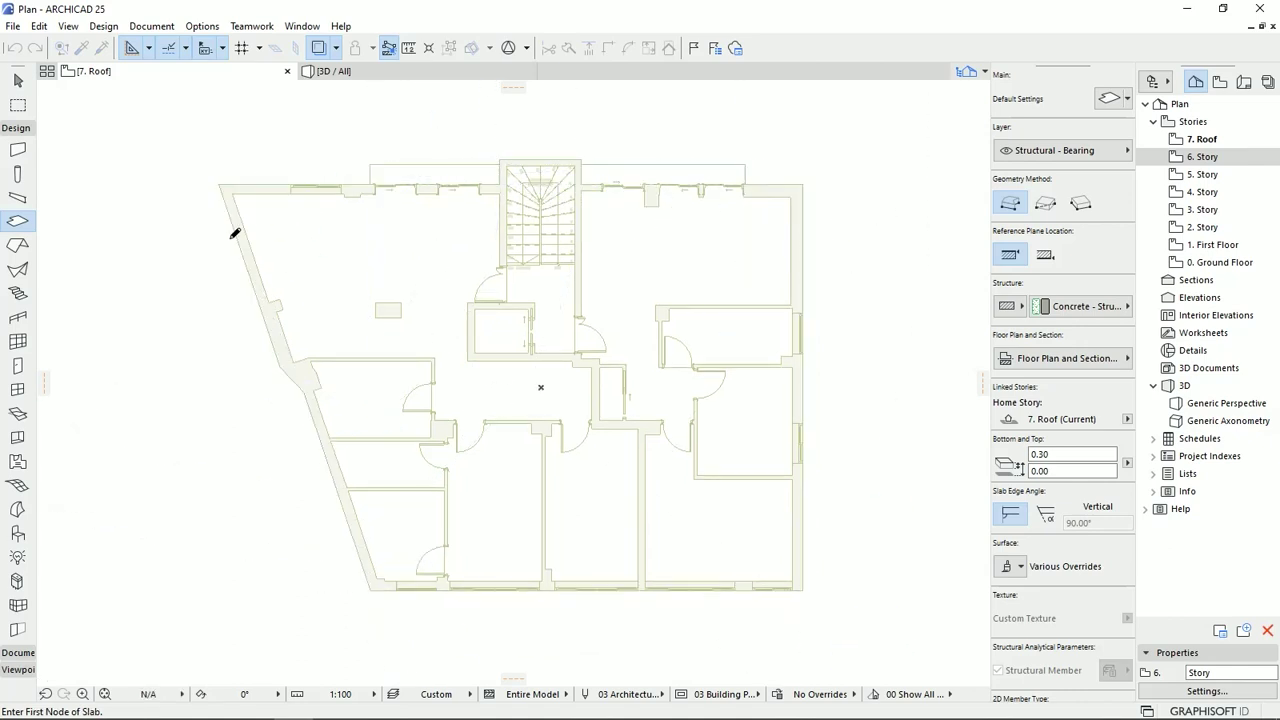
Inspect the drawn roof slab in 3D with the settings of an existing slab picked up, and undo the roof slab
{"action": "left_click", "coordinate": [335, 73]}
{"action": "scroll", "coordinate": [622, 375], "scroll_direction": "up", "scroll_amount": 4}
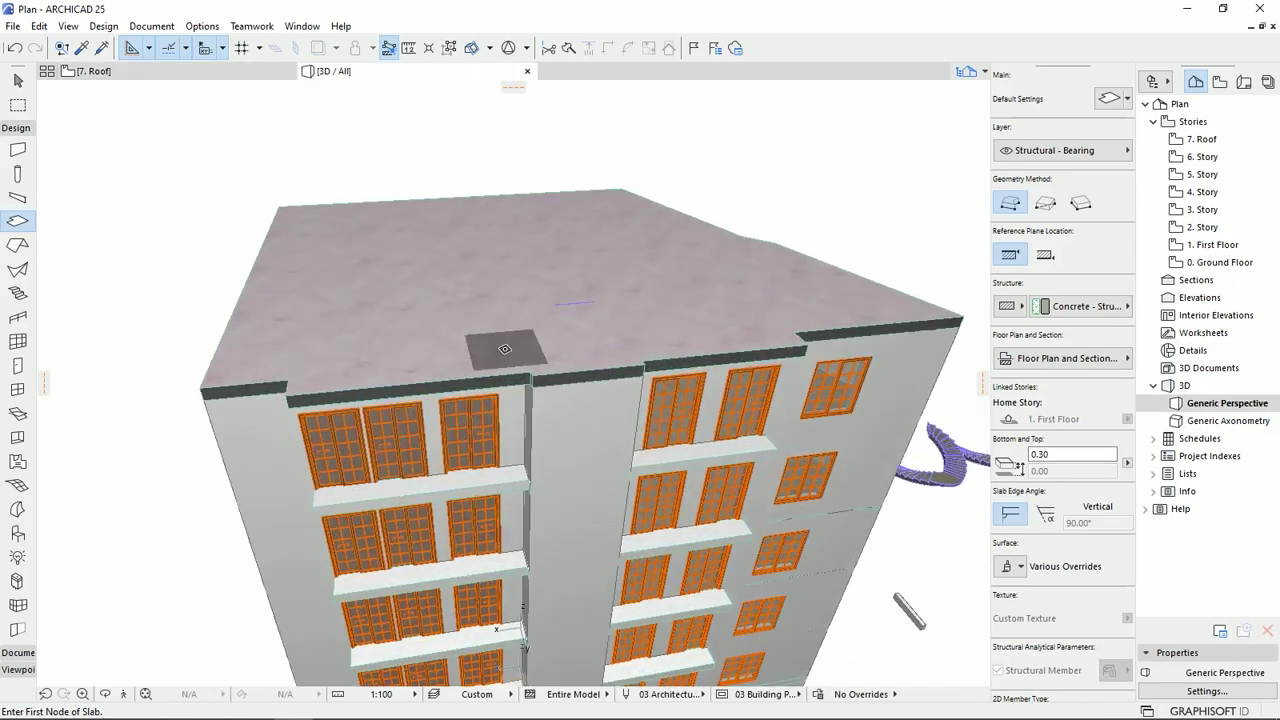
{"action": "middle_click_drag", "start_coordinate": [477, 341], "coordinate": [560, 343], "text": "shift"}
{"action": "key", "text": "Escape"}
{"action": "left_click", "coordinate": [559, 467], "text": "alt"}
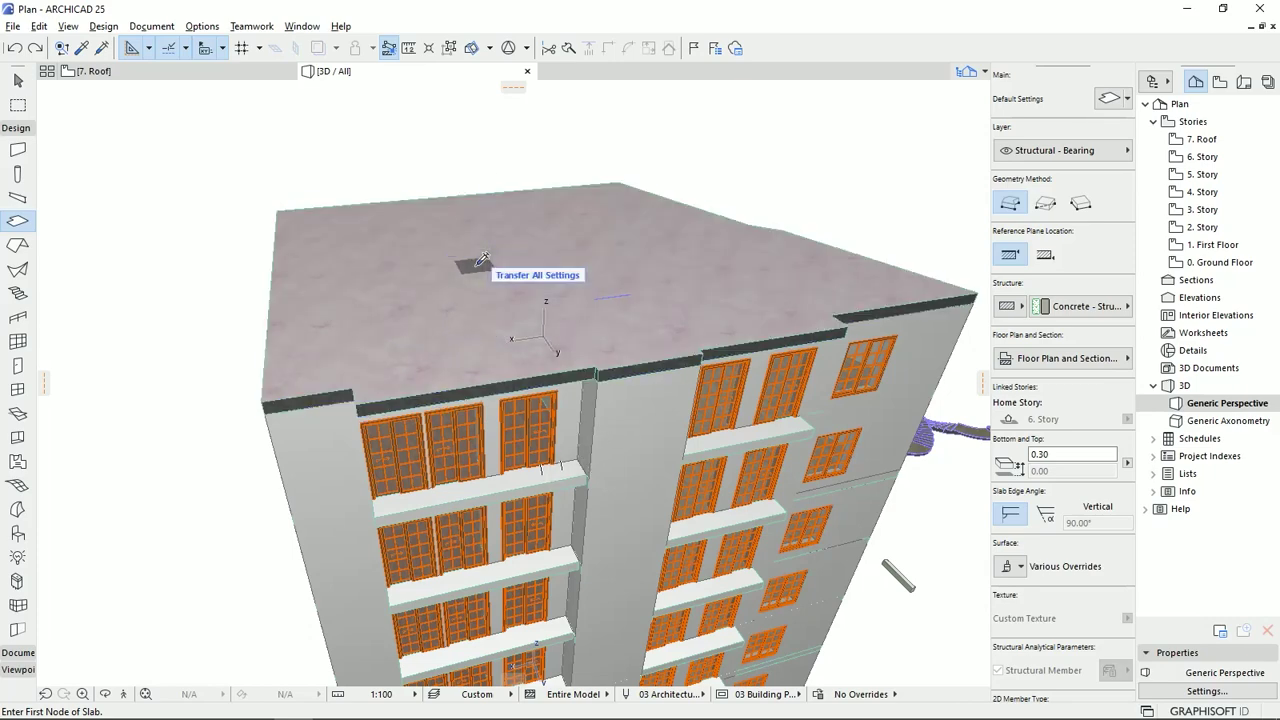
{"action": "key", "text": "ctrl+z"}
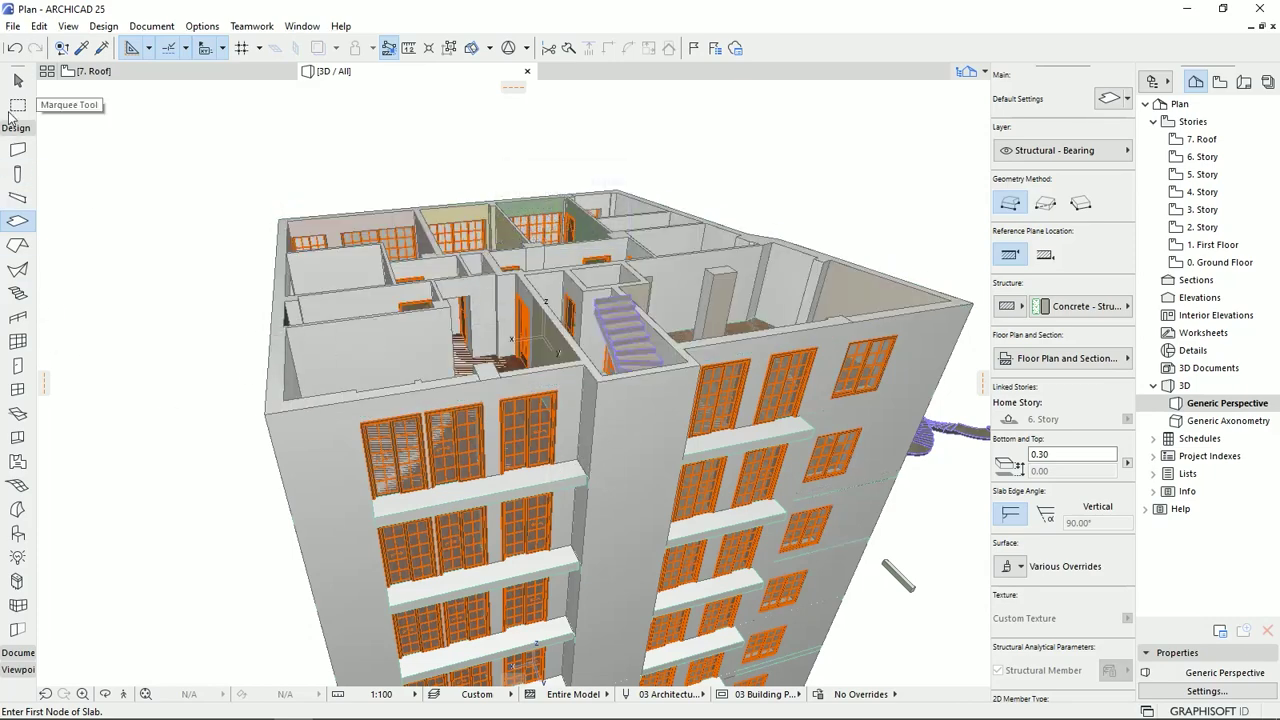
Move the 6. Story slab to the top of the building by setting its home story to 7. Roof
{"action": "left_click", "coordinate": [18, 80]}
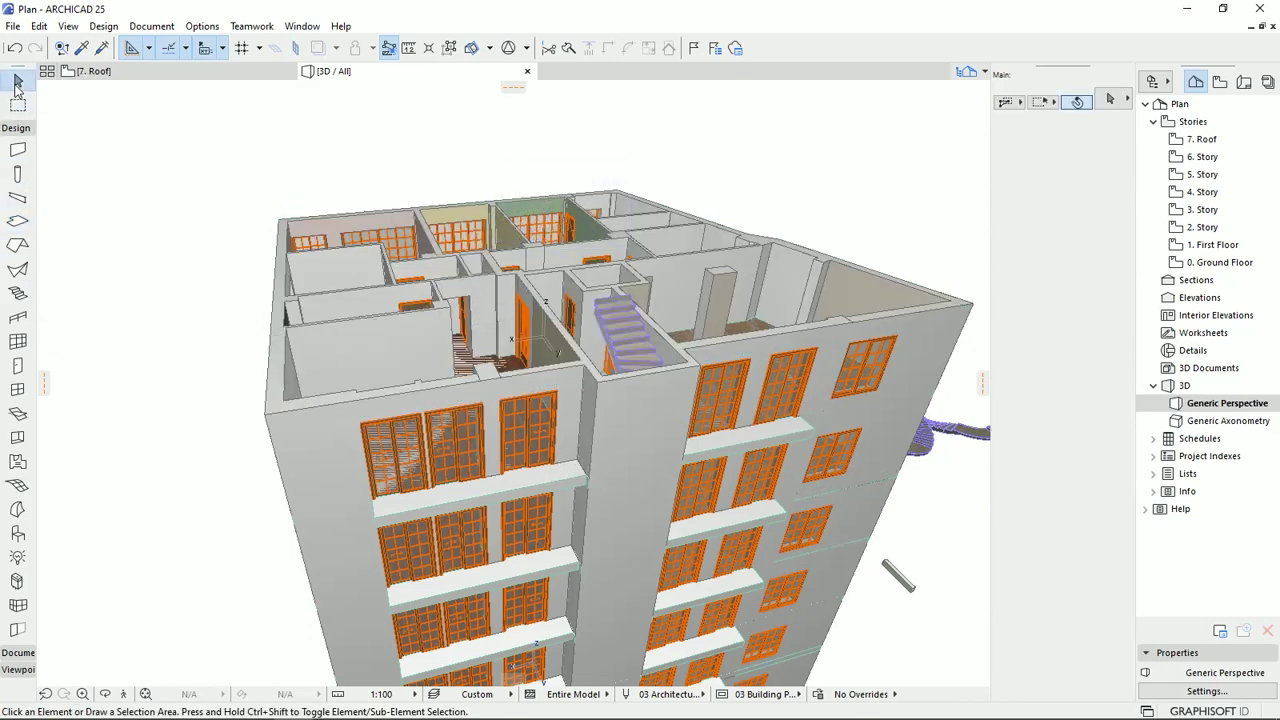
{"action": "left_click", "coordinate": [467, 368]}
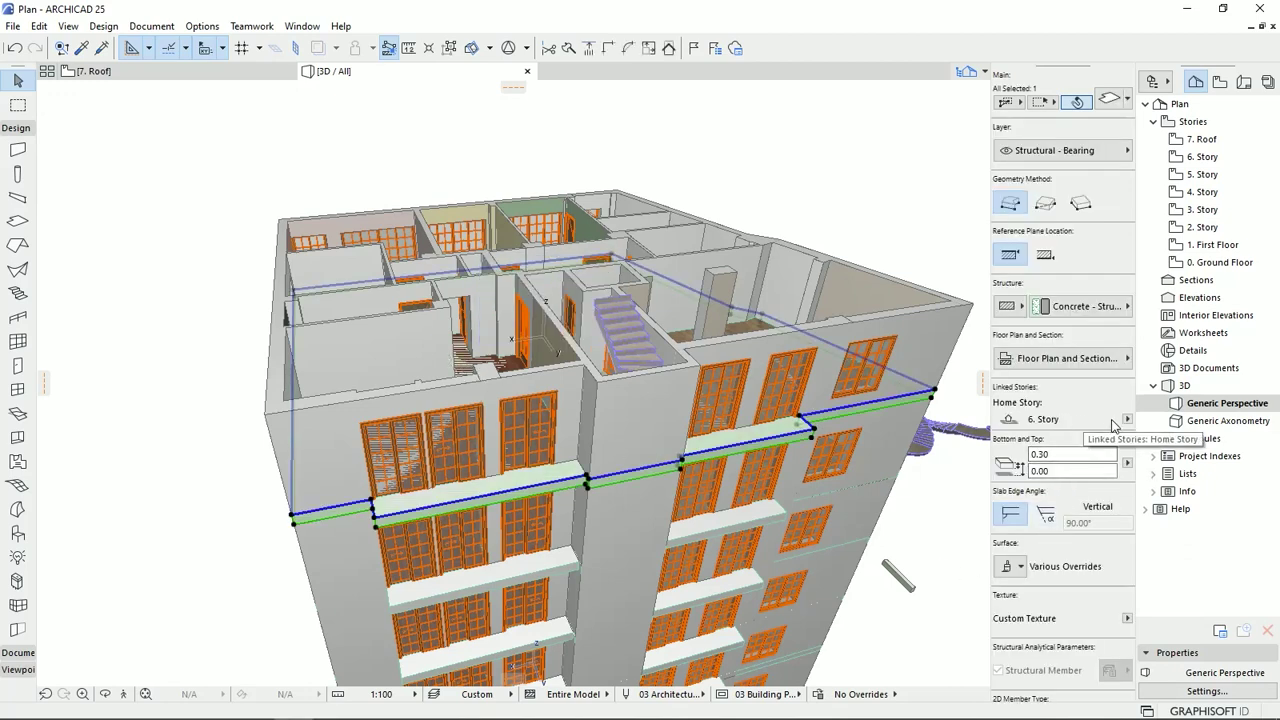
{"action": "left_click", "coordinate": [1127, 419]}
{"action": "left_click", "coordinate": [1150, 421]}
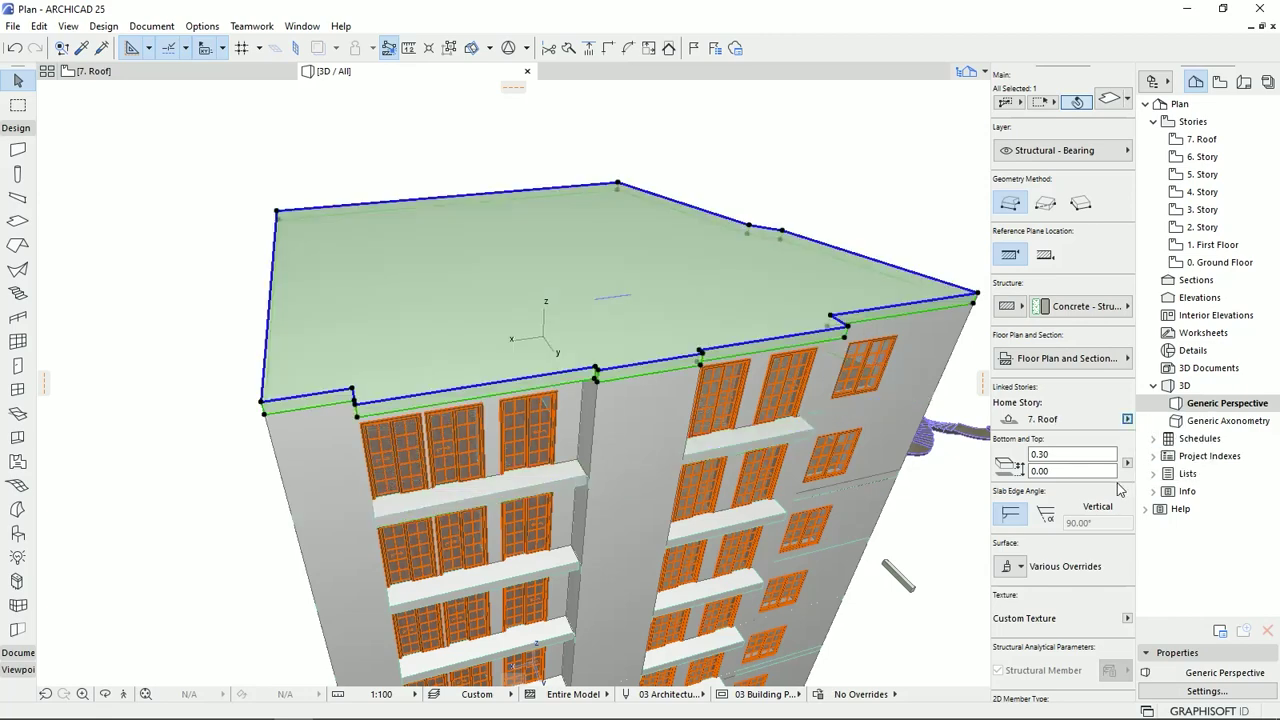
{"action": "left_click", "coordinate": [114, 367]}
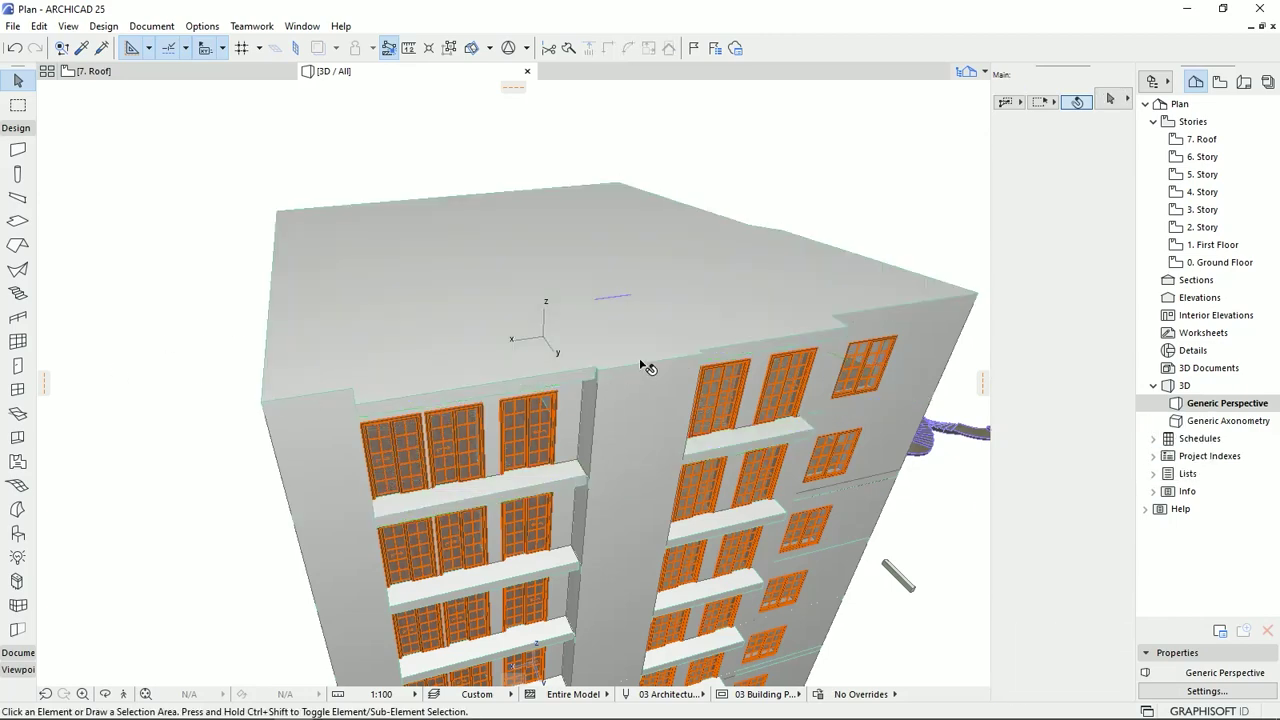
Delete the 6. Story stair that pokes through the roof slab
{"action": "middle_click_drag", "start_coordinate": [580, 349], "coordinate": [600, 340], "text": "shift"}
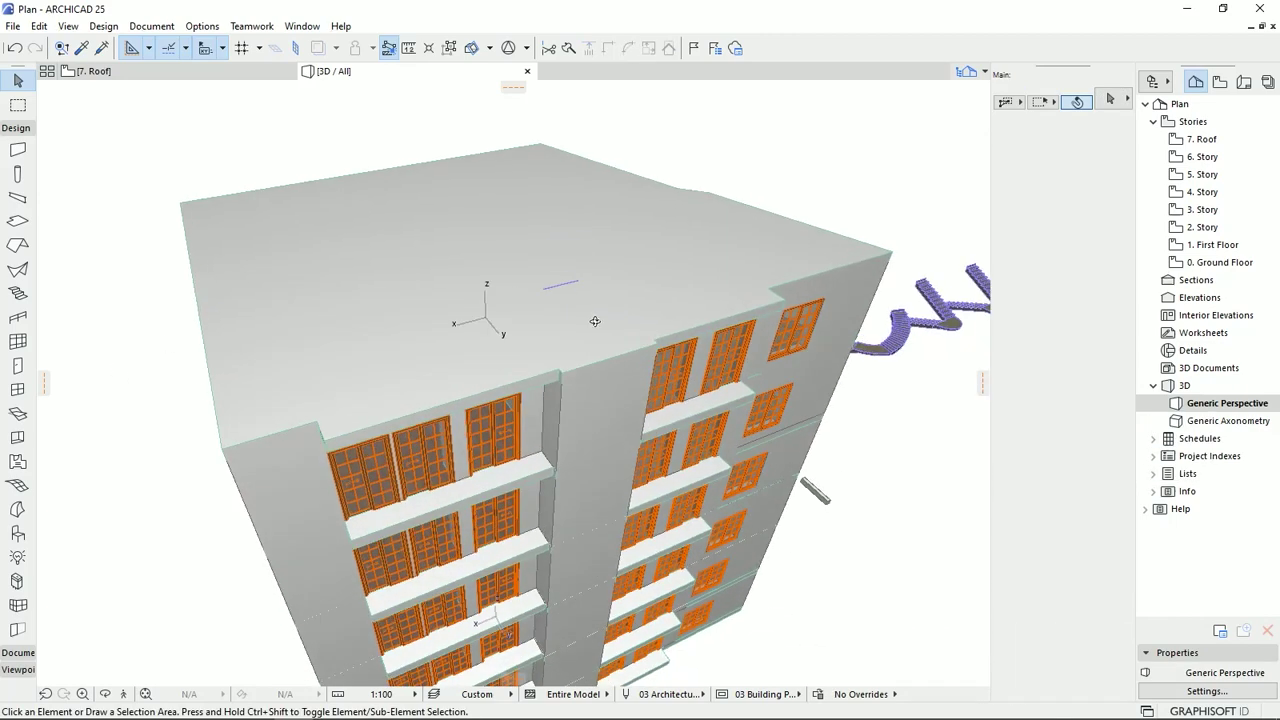
{"action": "left_click", "coordinate": [558, 287]}
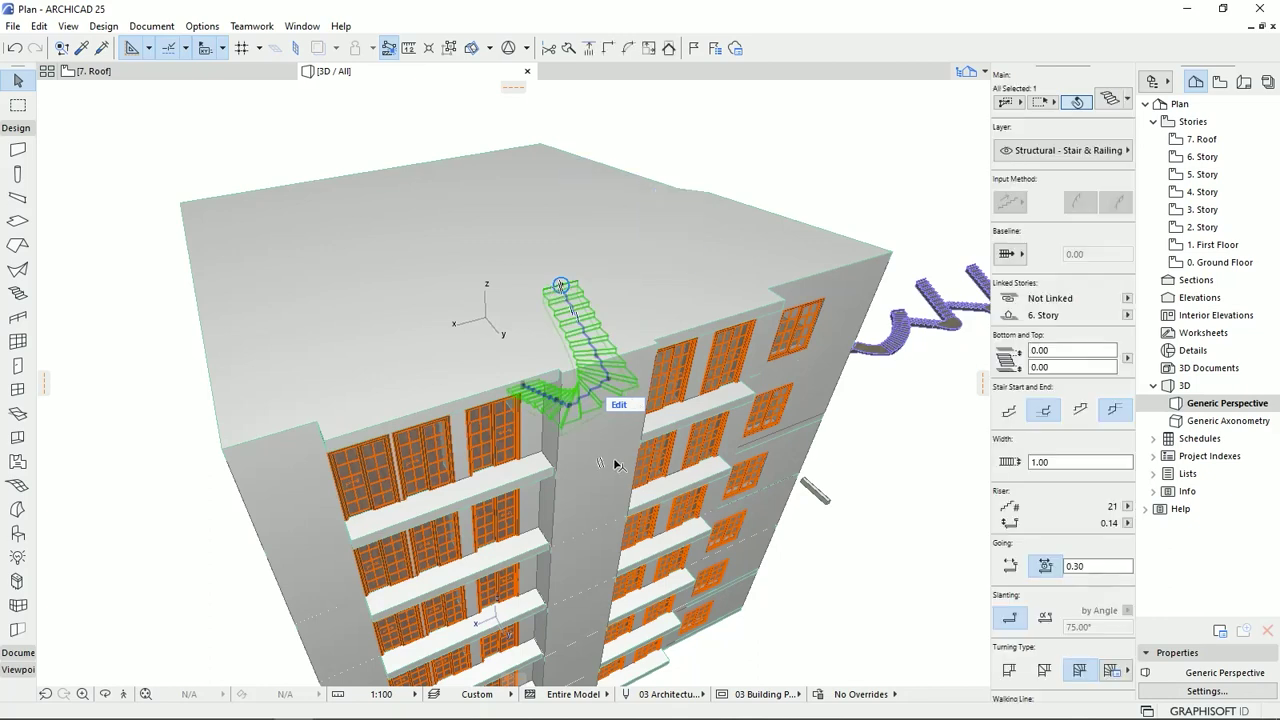
{"action": "key", "text": "Escape"}
{"action": "middle_click_drag", "start_coordinate": [560, 450], "coordinate": [624, 471], "text": "shift"}
{"action": "middle_click_drag", "start_coordinate": [643, 522], "coordinate": [596, 478], "text": "shift"}
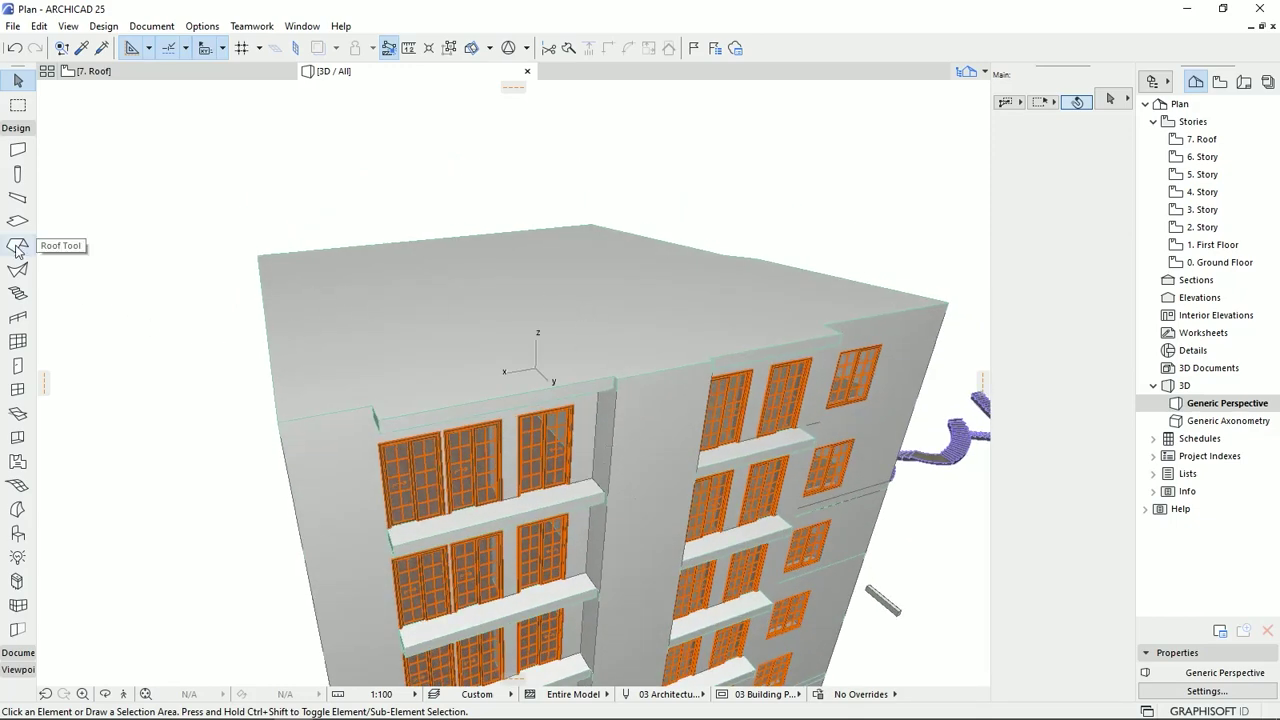
{"action": "scroll", "coordinate": [597, 342], "scroll_direction": "down", "scroll_amount": 1}
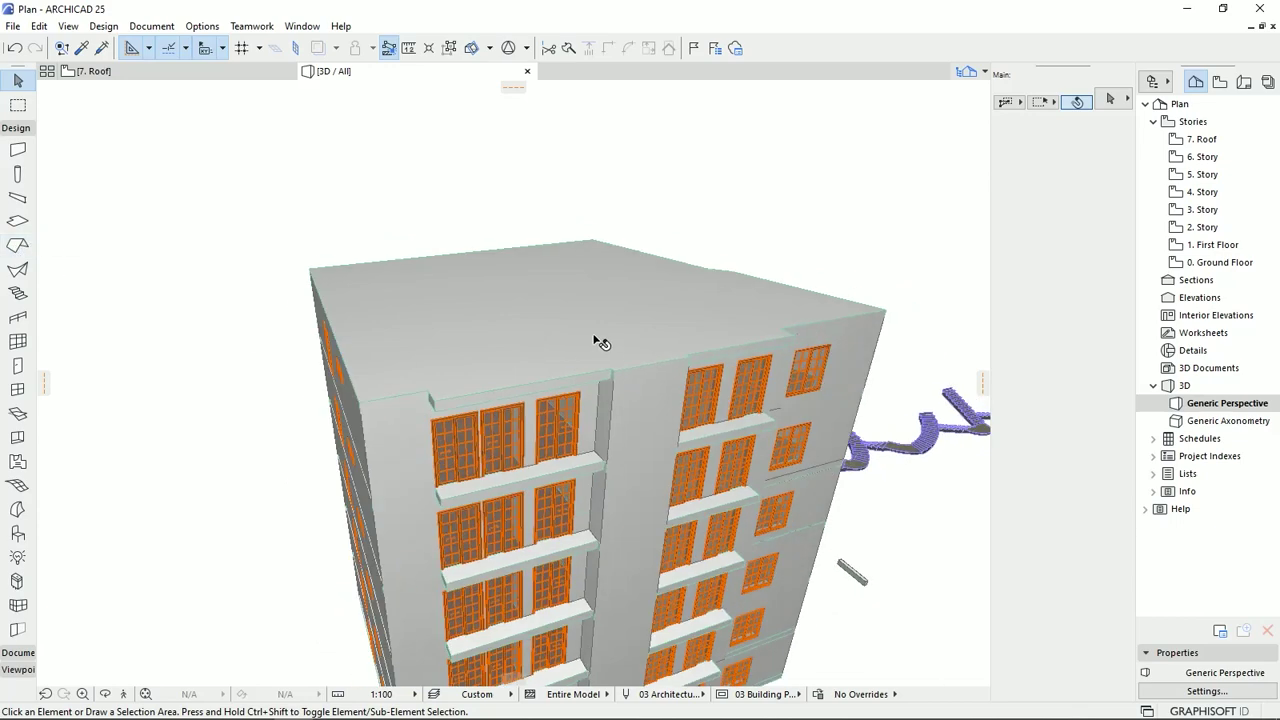
{"action": "middle_click_drag", "start_coordinate": [510, 365], "coordinate": [460, 354], "text": "shift"}
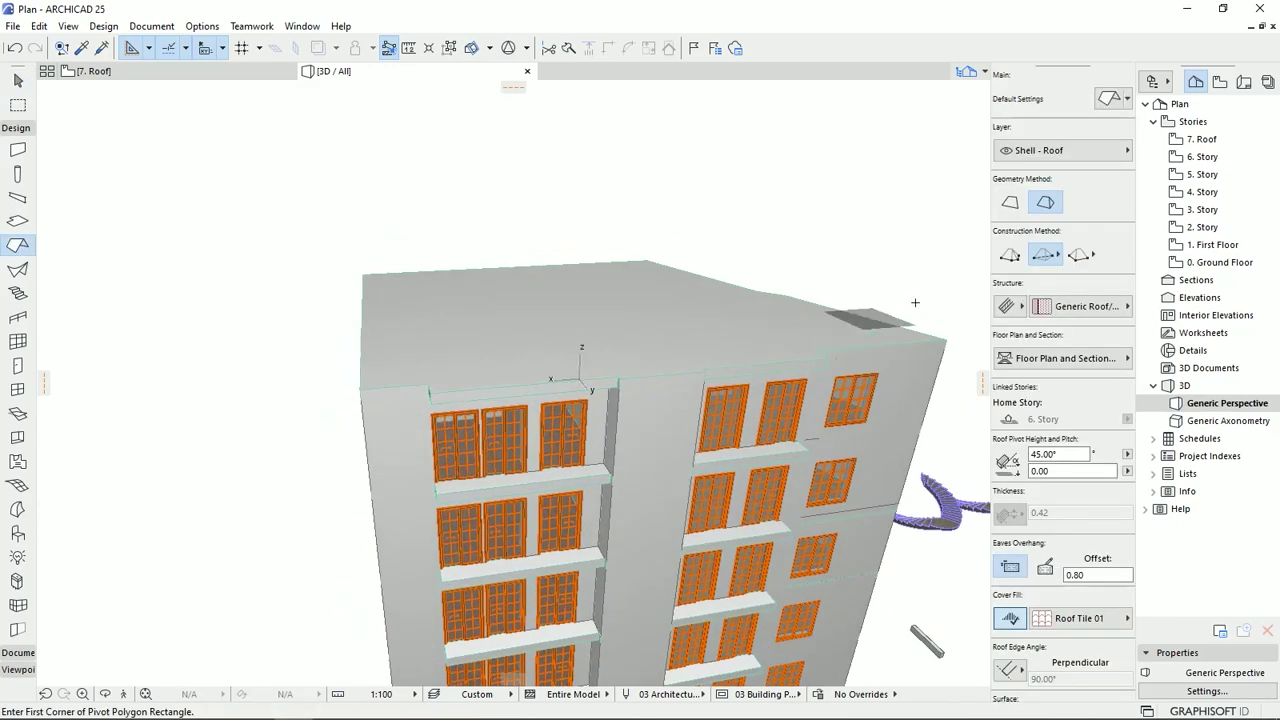
{"action": "middle_click_drag", "start_coordinate": [599, 360], "coordinate": [543, 330], "text": "shift"}
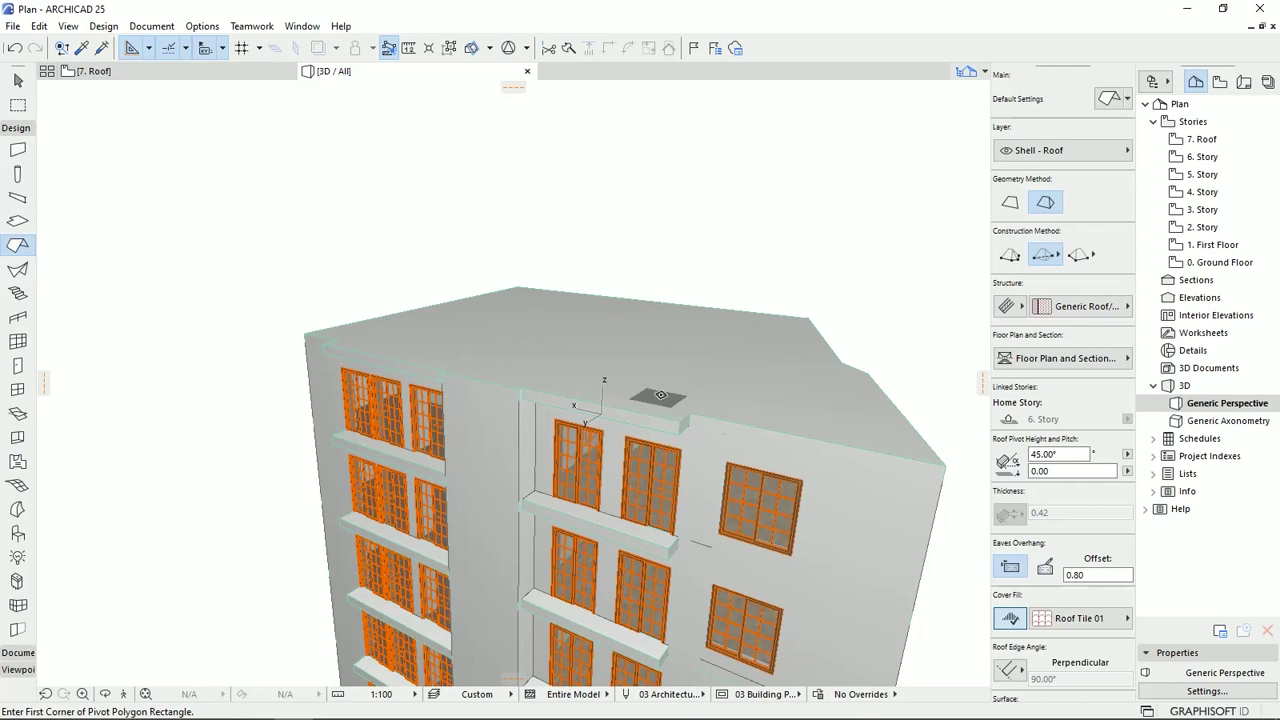
{"action": "middle_click_drag", "start_coordinate": [660, 395], "coordinate": [602, 379]}
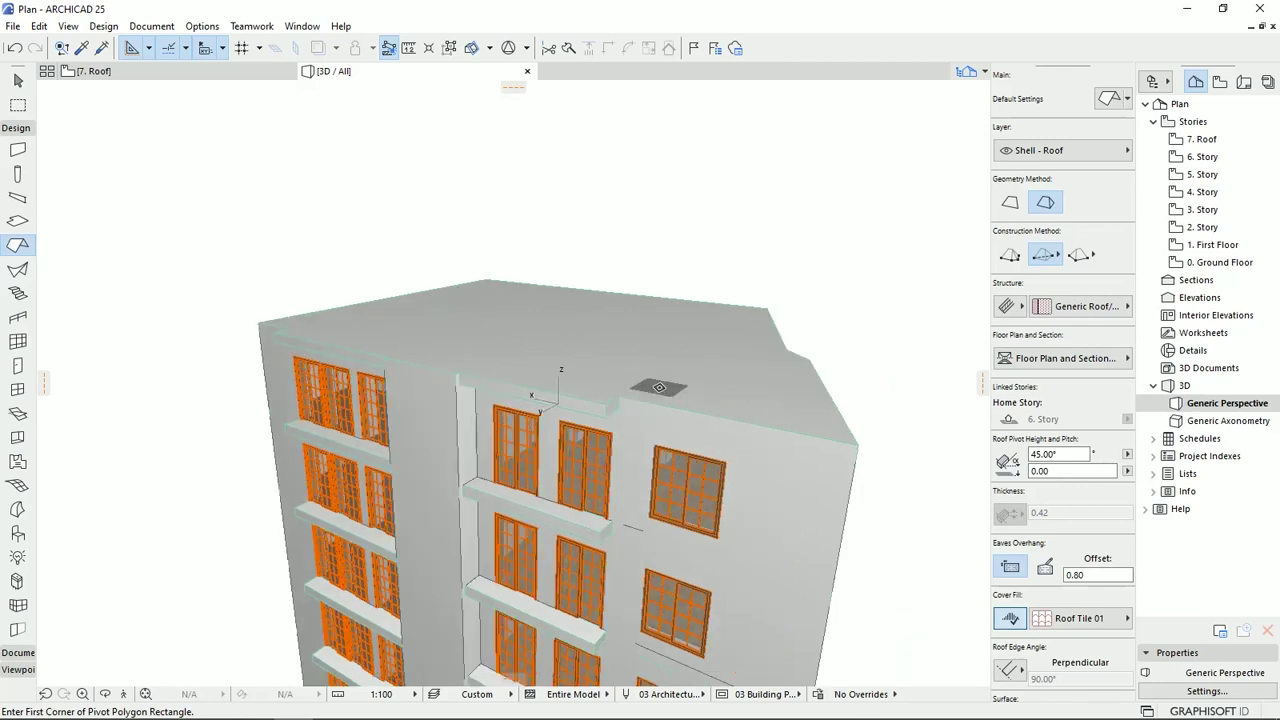
{"action": "middle_click_drag", "start_coordinate": [660, 381], "coordinate": [652, 367]}
{"action": "key", "text": "Escape"}
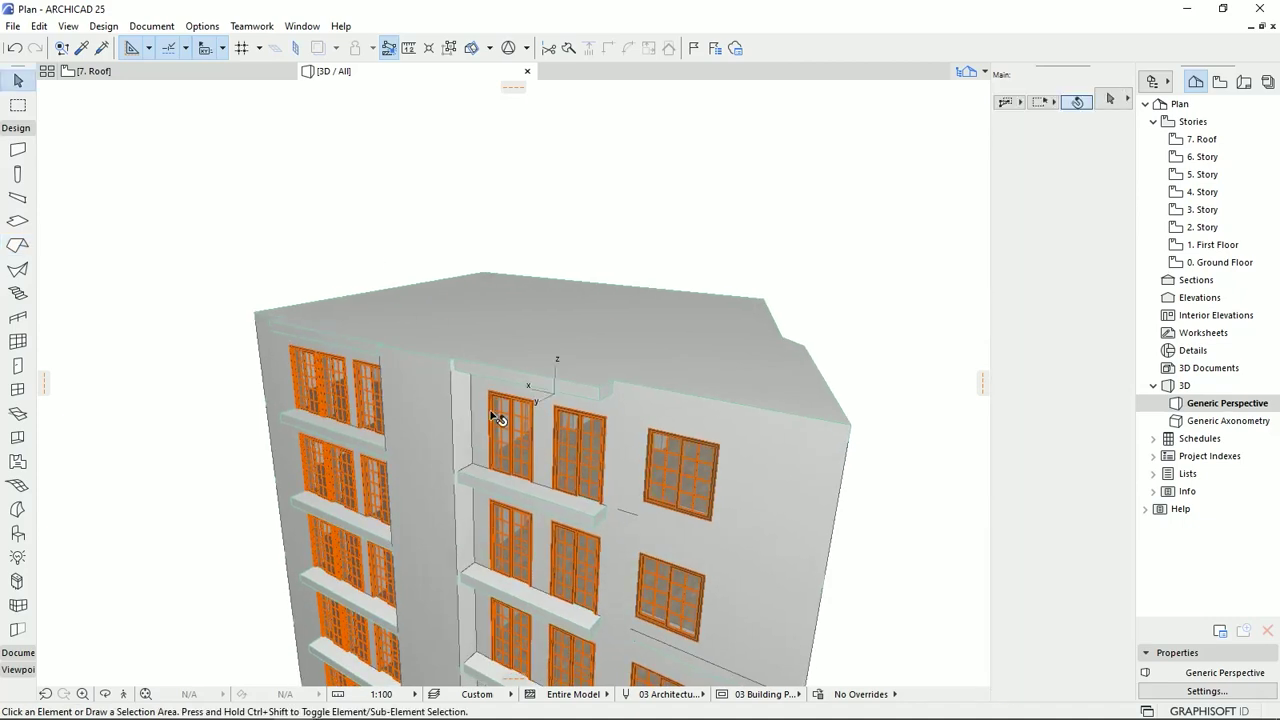
Examine the window rows on the facade opposite the balconies across all stories in 3D
{"action": "middle_click_drag", "start_coordinate": [524, 559], "coordinate": [503, 311], "text": "shift"}
{"action": "left_click_drag", "start_coordinate": [459, 331], "coordinate": [330, 298]}
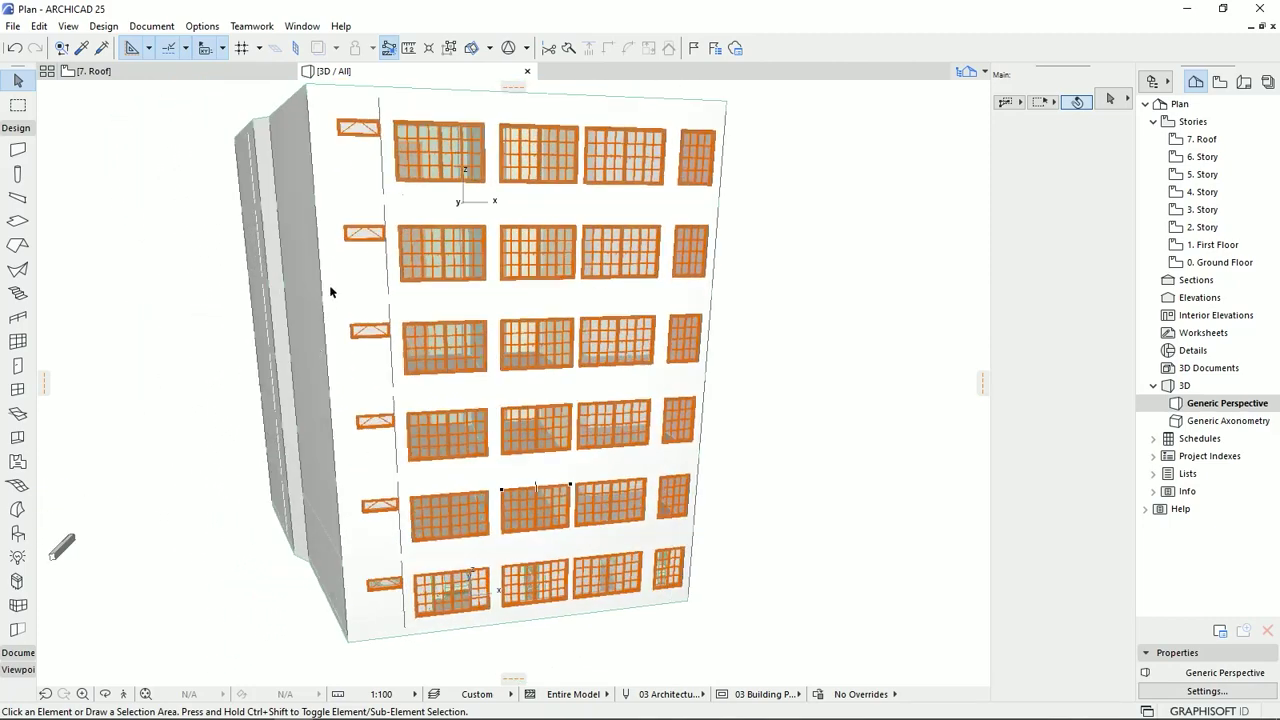
{"action": "middle_click_drag", "start_coordinate": [493, 425], "coordinate": [474, 438]}
{"action": "scroll", "coordinate": [475, 308], "scroll_direction": "down", "scroll_amount": 1}
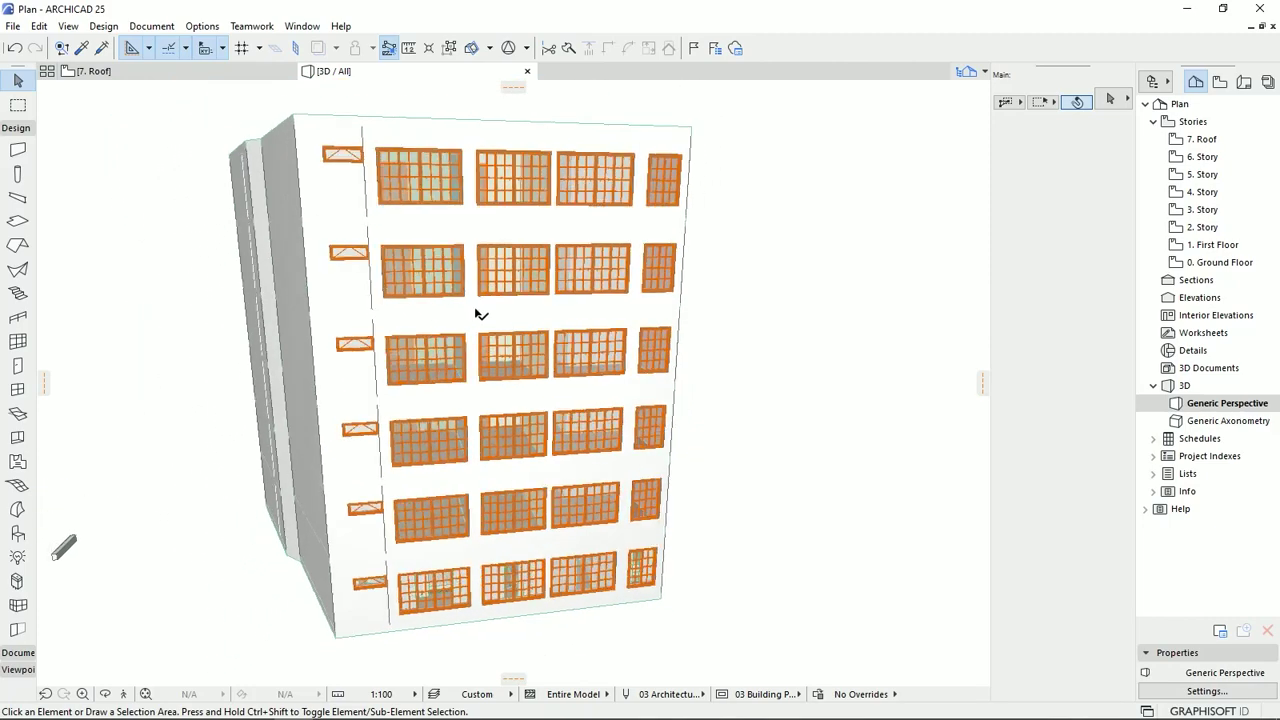
{"action": "left_click_drag", "start_coordinate": [468, 250], "coordinate": [512, 366]}
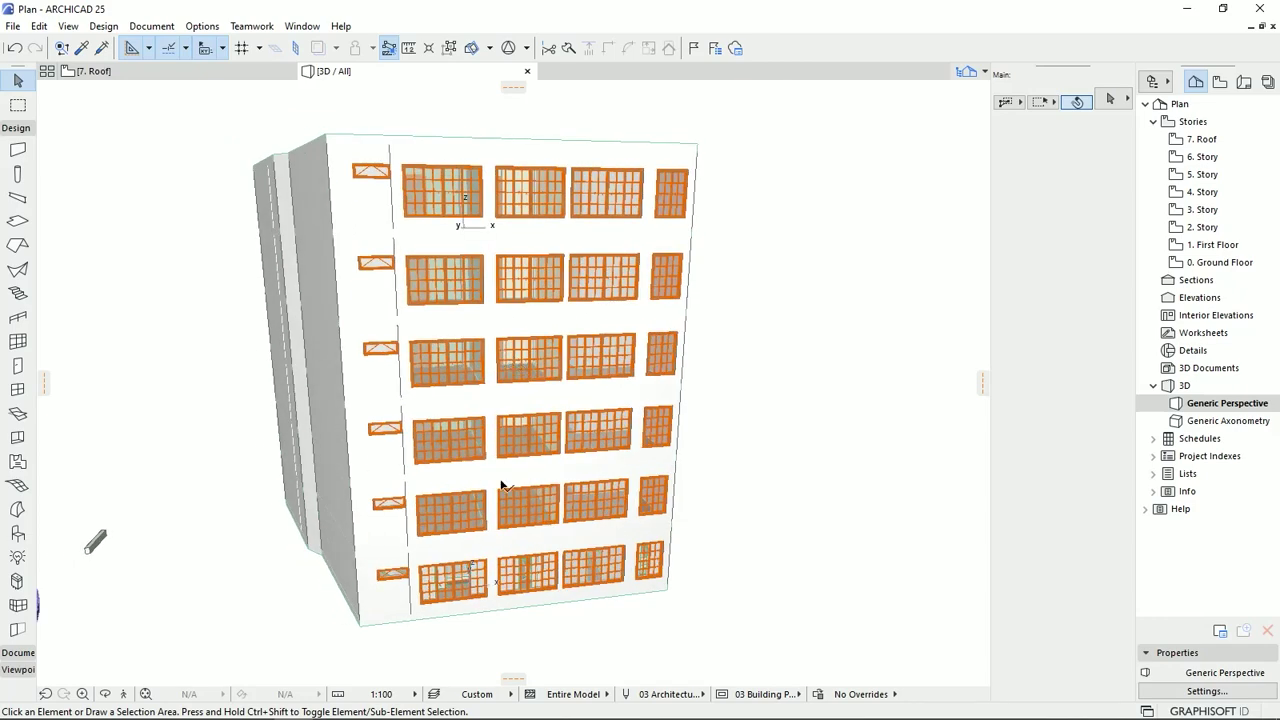
{"action": "left_click_drag", "start_coordinate": [530, 494], "coordinate": [514, 506]}
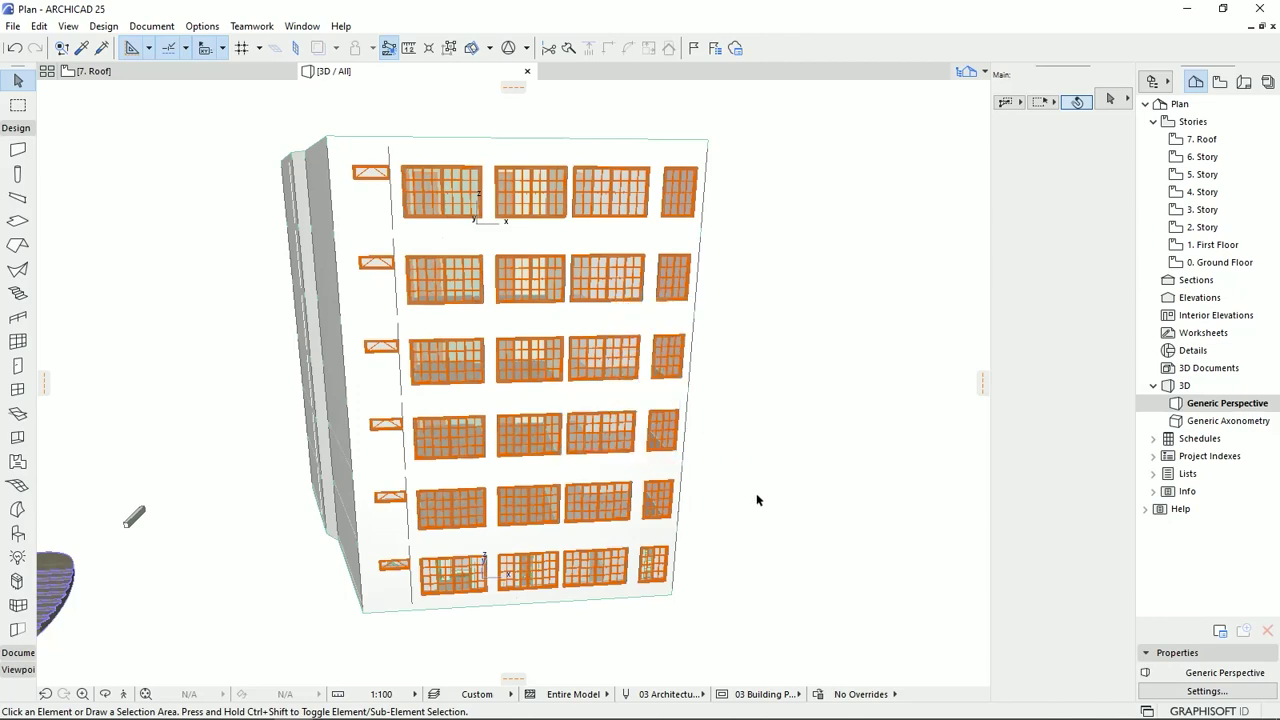
{"action": "middle_click_drag", "start_coordinate": [757, 498], "coordinate": [763, 489]}
{"action": "scroll", "coordinate": [583, 390], "scroll_direction": "up", "scroll_amount": 1}
{"action": "middle_click_drag", "start_coordinate": [580, 391], "coordinate": [567, 451], "text": "shift"}
{"action": "mouse_move", "coordinate": [566, 393]}
{"action": "middle_mouse_down", "text": "shift"}
{"action": "mouse_move", "coordinate": [566, 428]}
{"action": "mouse_move", "coordinate": [566, 412]}
{"action": "middle_mouse_up", "text": "shift"}
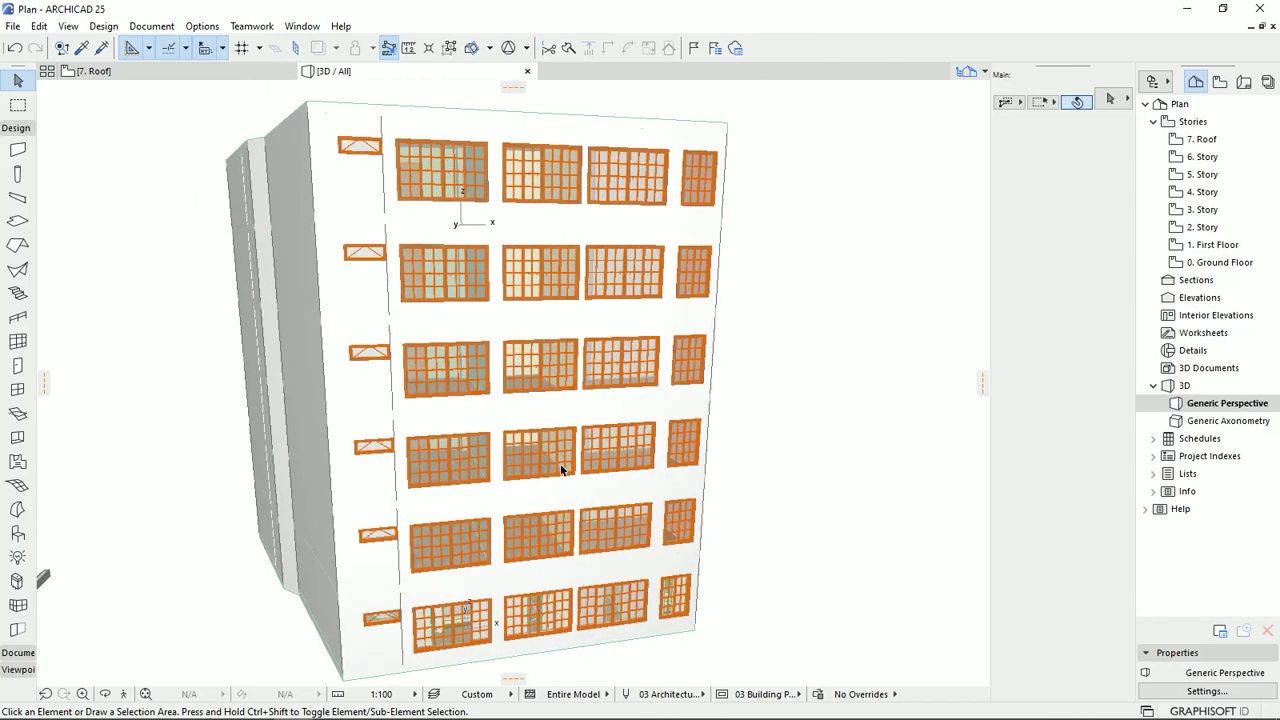